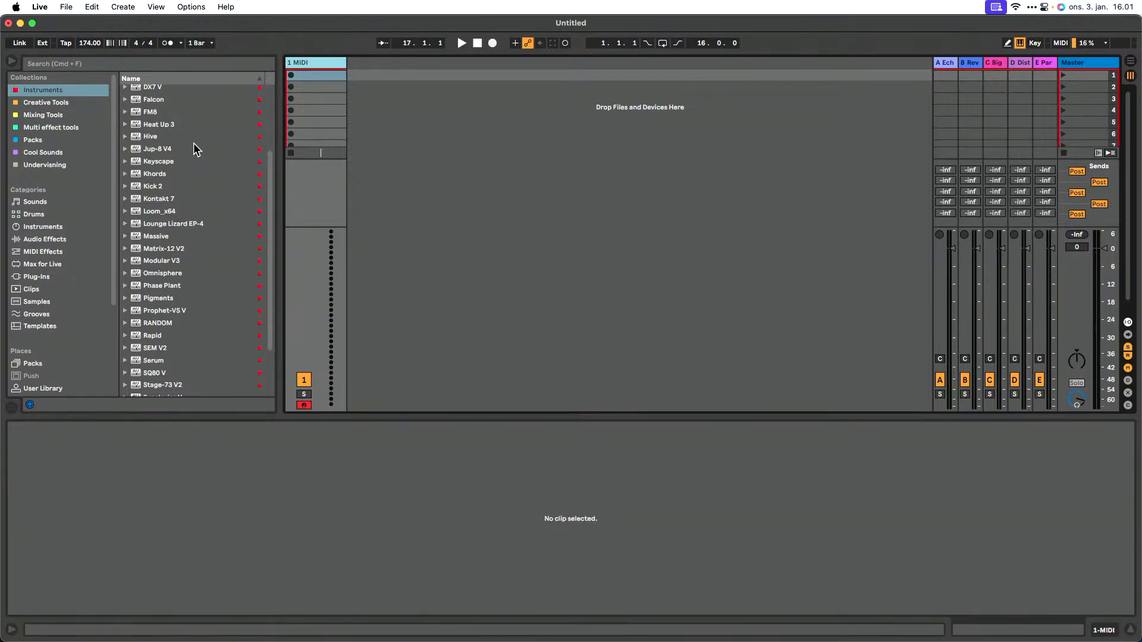
Step: Load the Vital synth onto the MIDI track and move its window clear of the clip slots
{"action": "scroll", "coordinate": [195, 141], "scroll_direction": "down", "scroll_amount": 3}
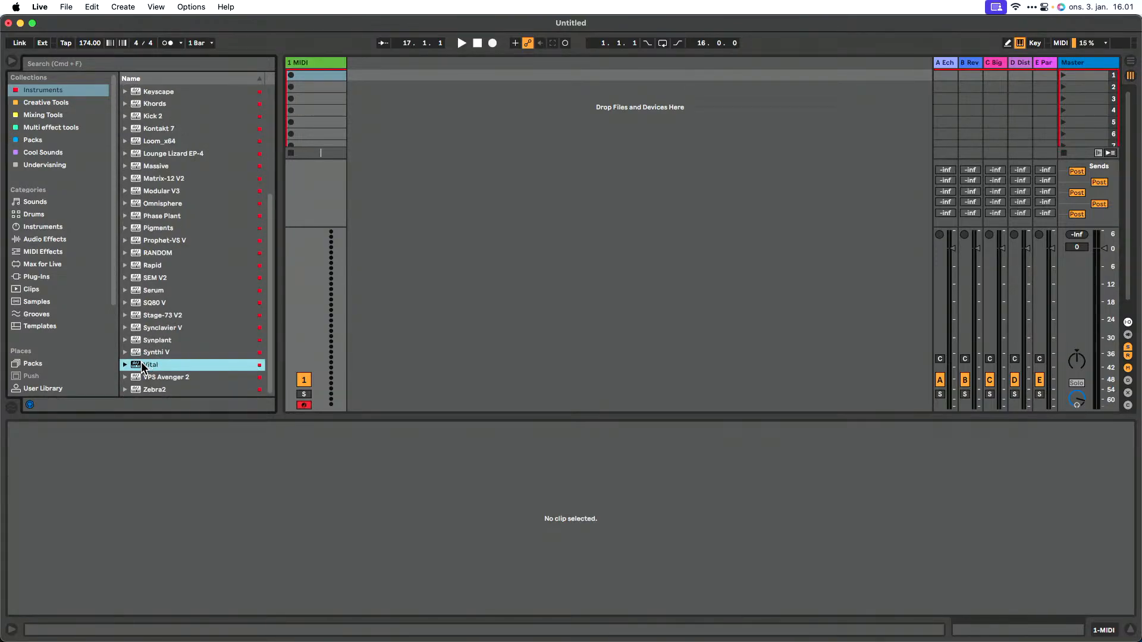
{"action": "left_click_drag", "start_coordinate": [304, 105], "coordinate": [305, 106]}
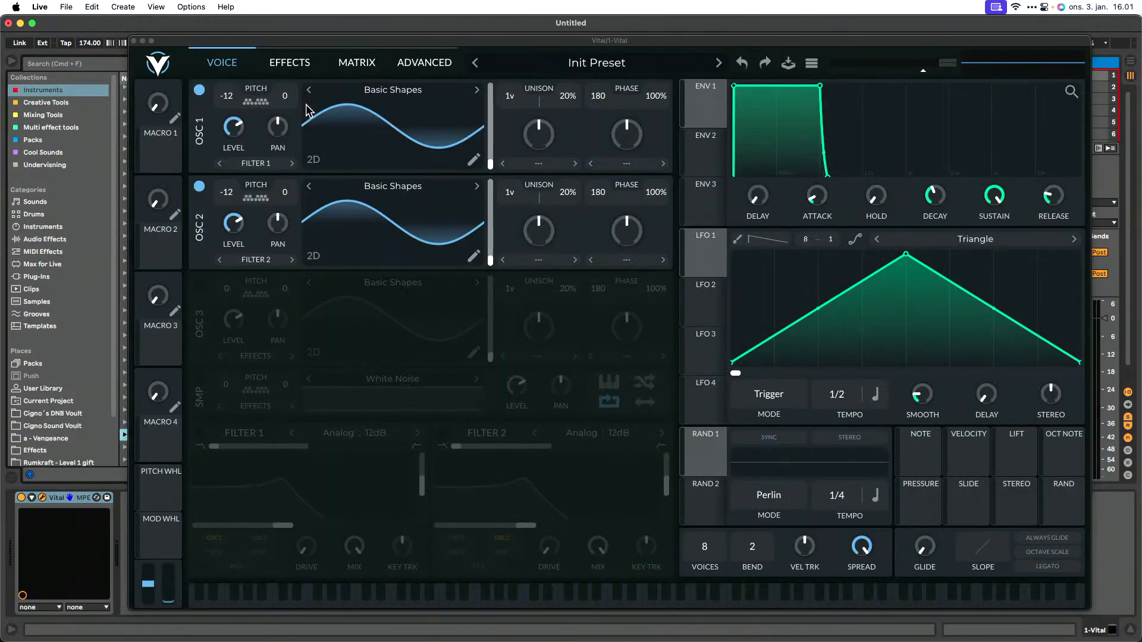
{"action": "left_click_drag", "start_coordinate": [509, 44], "coordinate": [827, 109]}
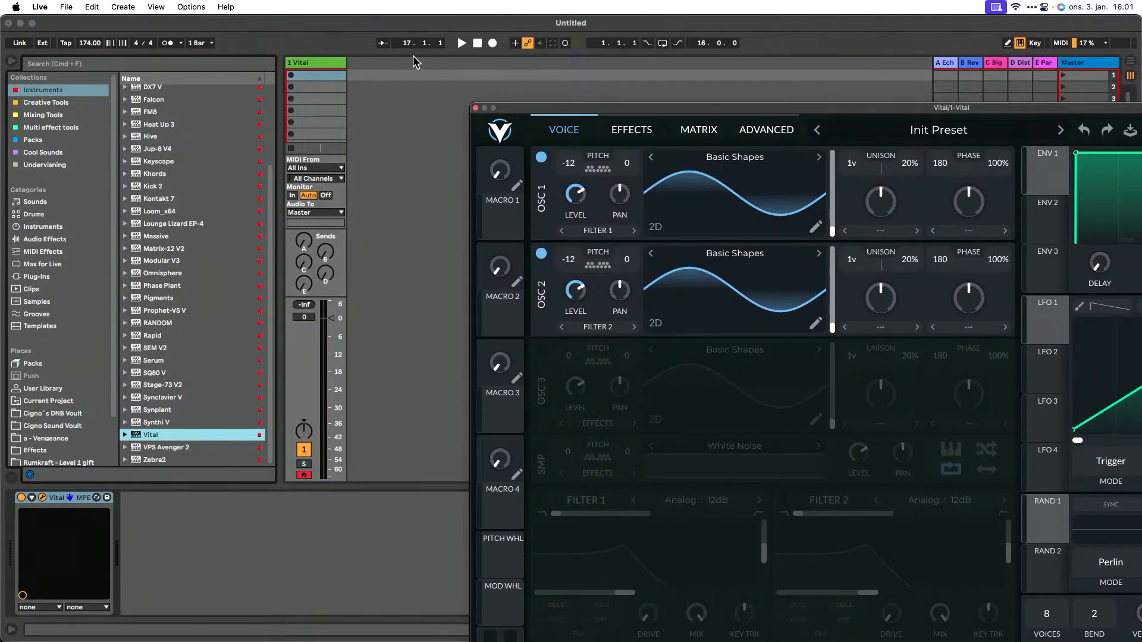
Step: Create an 8-bar MIDI clip in the Vital track's first slot with one C3 note spanning its full length
{"action": "double_click", "coordinate": [329, 77]}
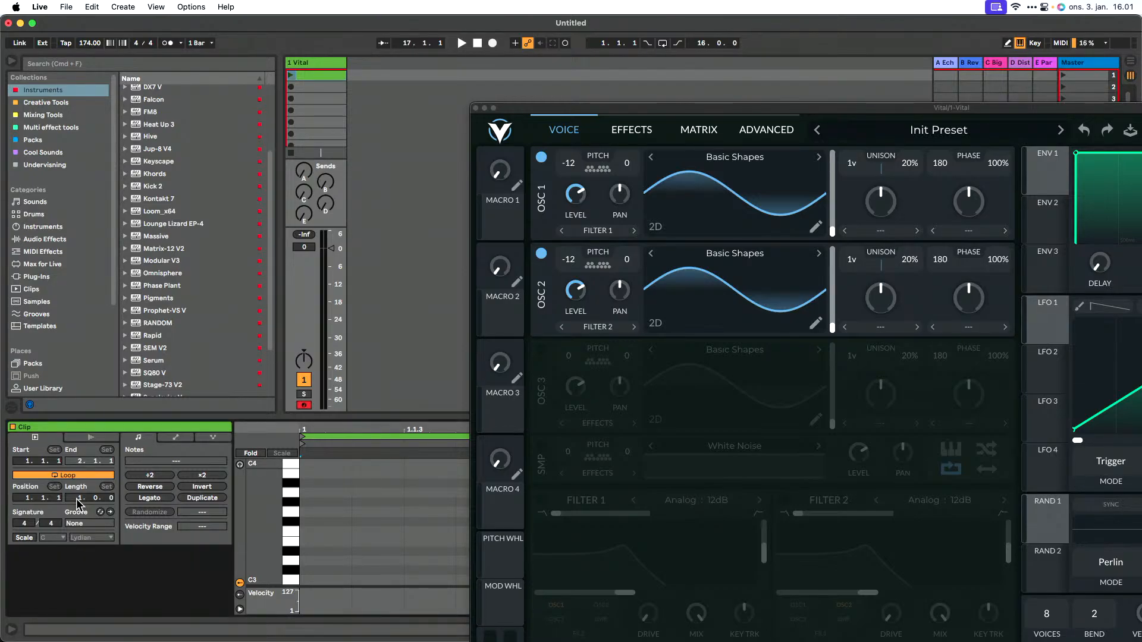
{"action": "key", "text": "Return"}
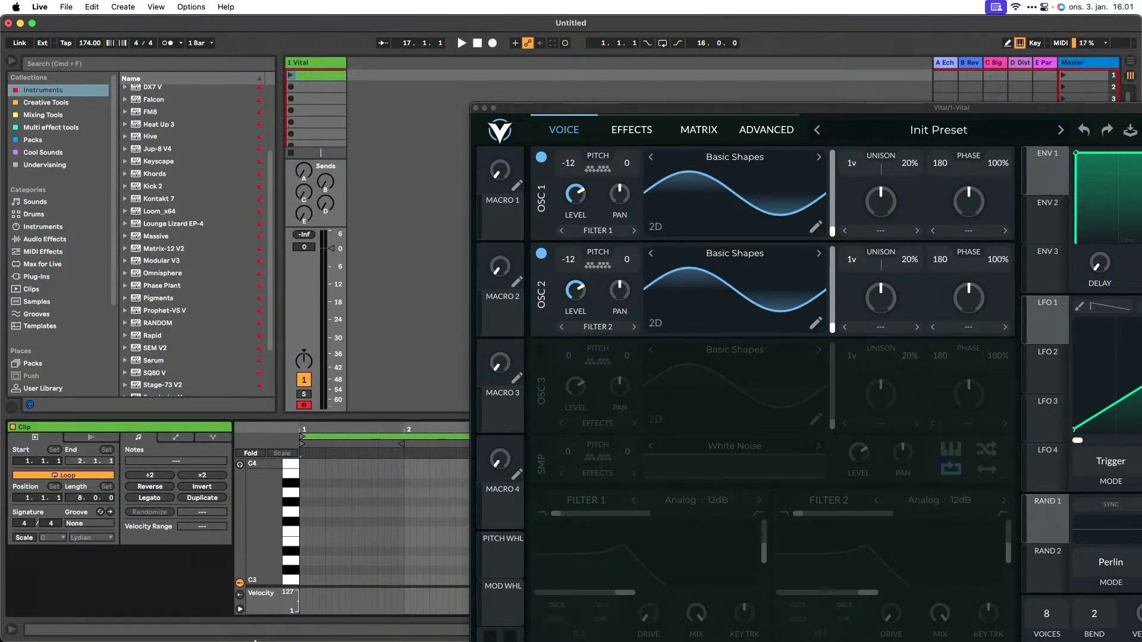
{"action": "double_click", "coordinate": [302, 580]}
{"action": "left_click", "coordinate": [150, 498]}
Step: Play the clip to audition the initial Vital sound with its window in view, and stop playback
{"action": "left_click", "coordinate": [290, 76]}
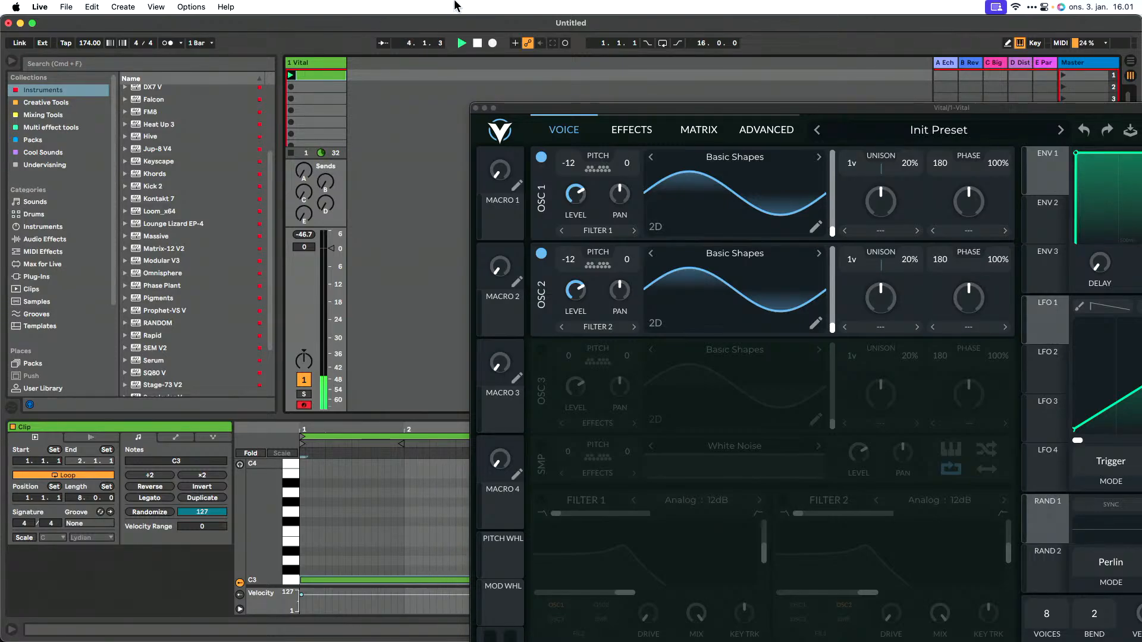
{"action": "left_click_drag", "start_coordinate": [872, 104], "coordinate": [528, 59]}
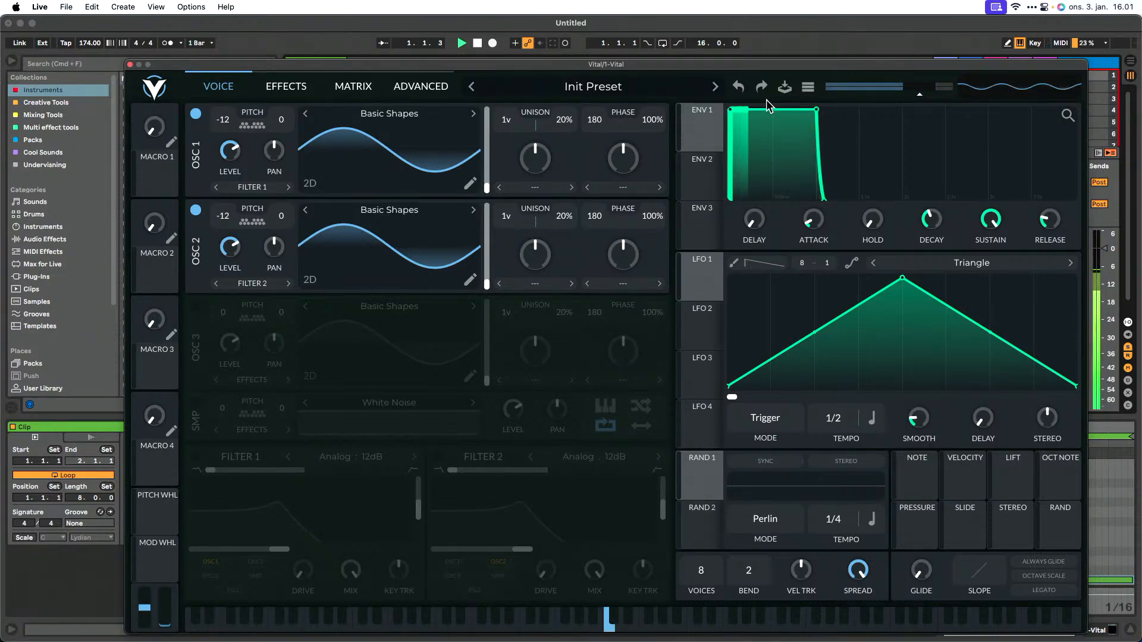
{"action": "key", "text": "space"}
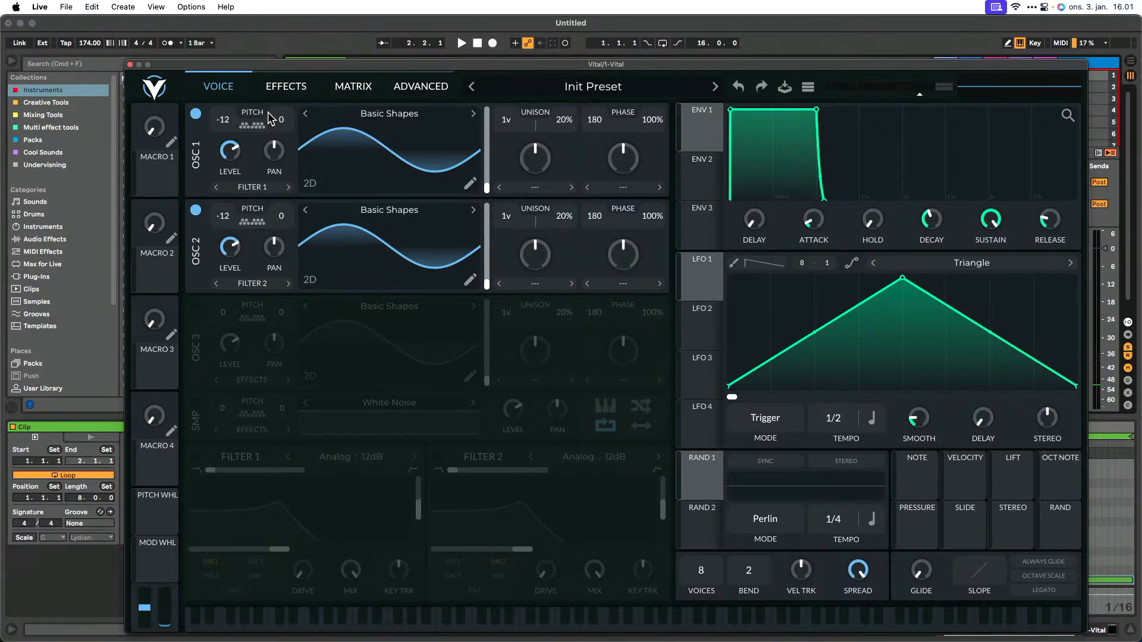
Step: Turn off oscillators 1 and 2 in Vital and enable the White Noise sampler
{"action": "left_click", "coordinate": [193, 116]}
{"action": "left_click", "coordinate": [195, 211]}
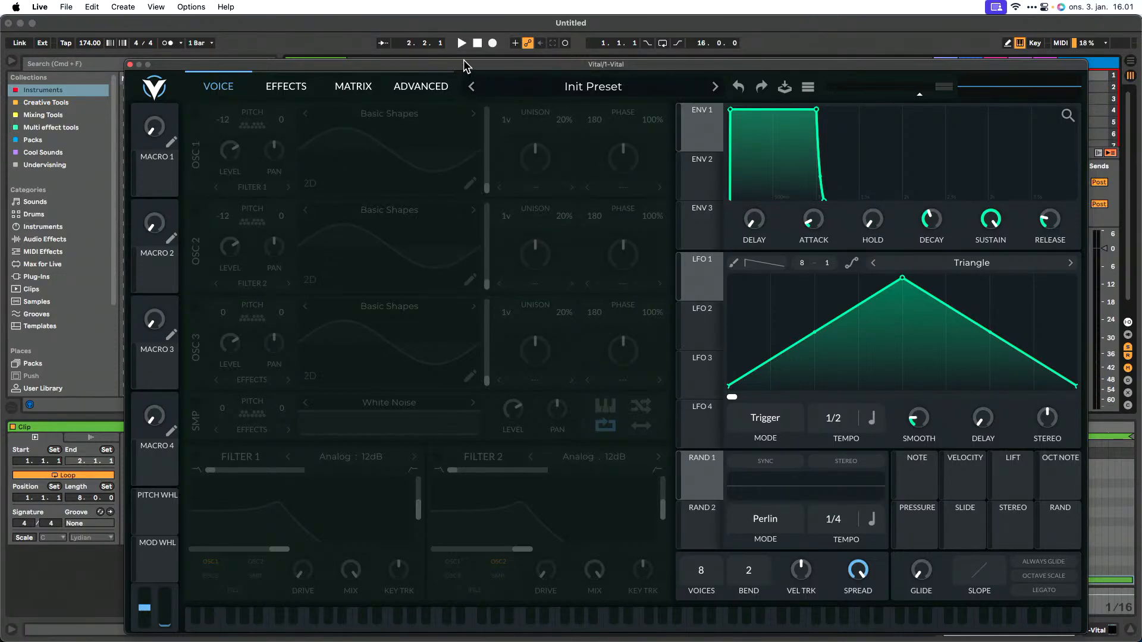
{"action": "left_click_drag", "start_coordinate": [464, 64], "coordinate": [411, 21]}
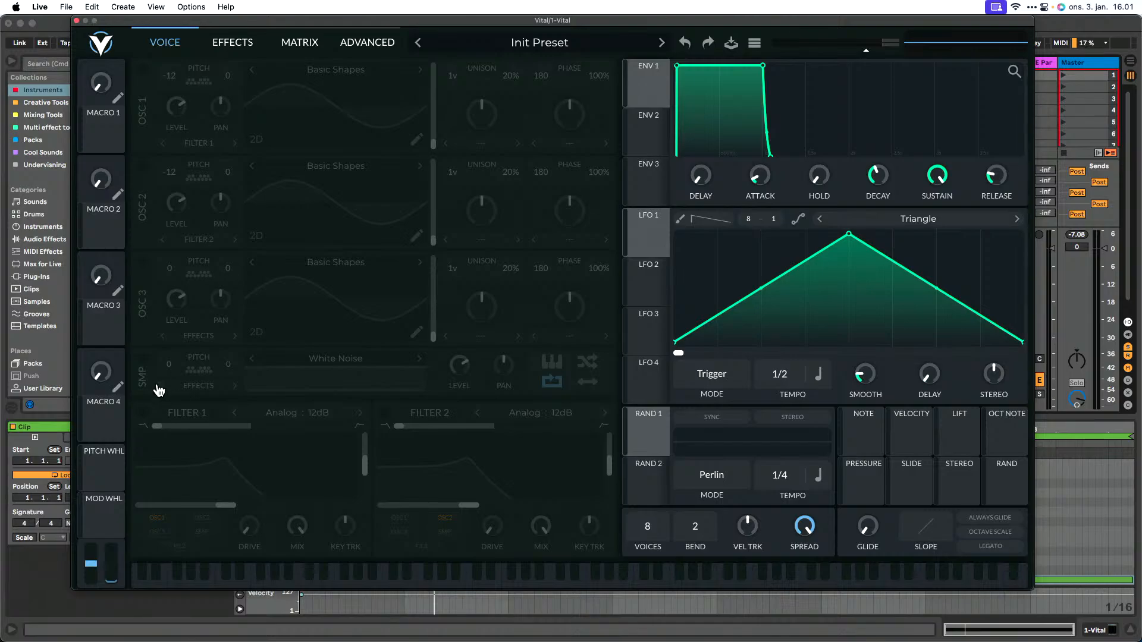
{"action": "left_click", "coordinate": [142, 359]}
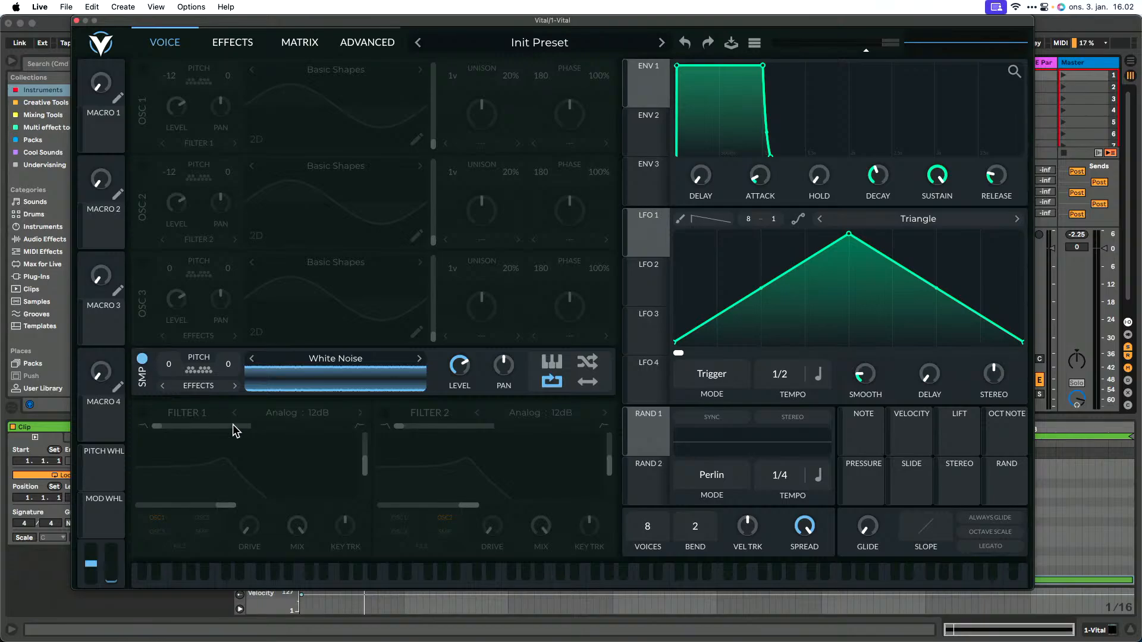
Step: Route the noise sampler through Filter 1 and lower the filter's cutoff almost to its minimum
{"action": "left_click", "coordinate": [142, 412]}
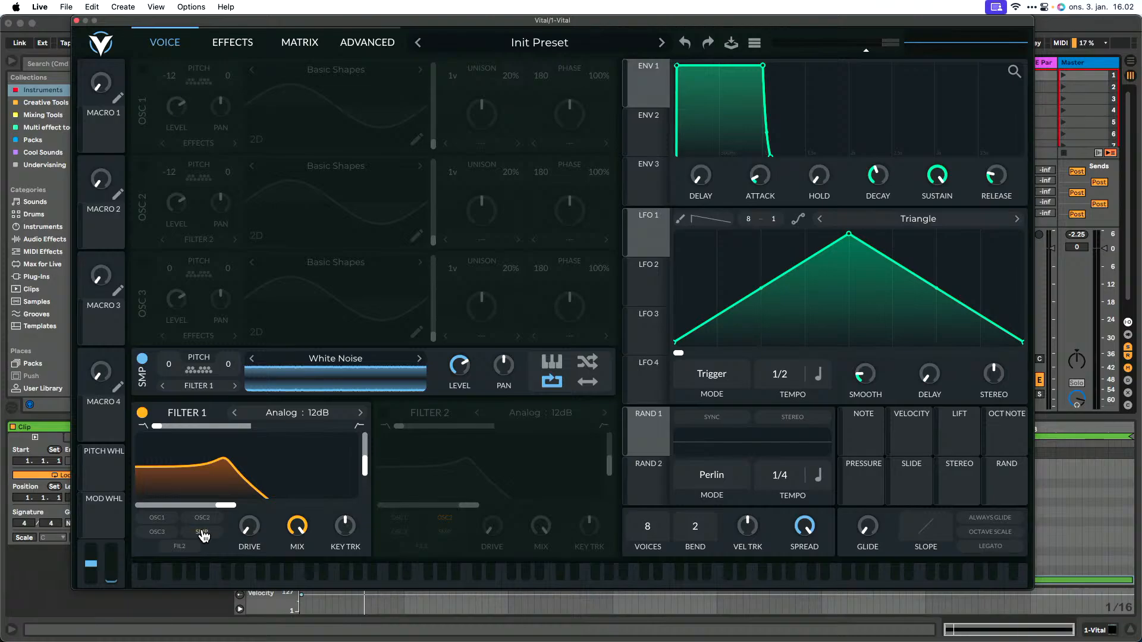
{"action": "left_click", "coordinate": [203, 537]}
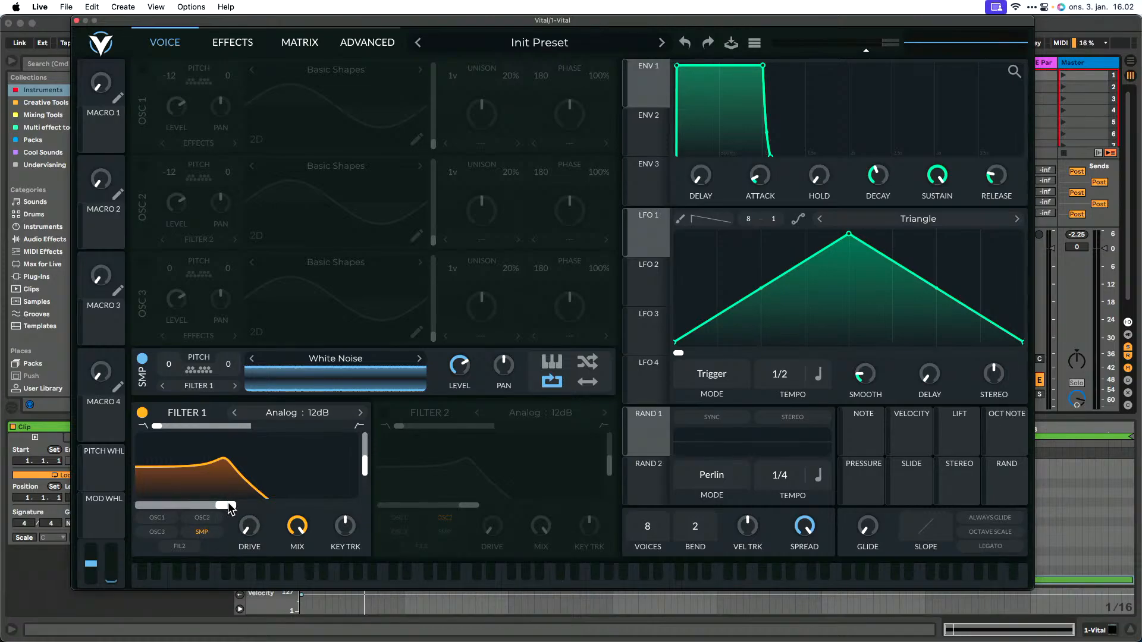
{"action": "left_click_drag", "start_coordinate": [226, 505], "coordinate": [143, 513]}
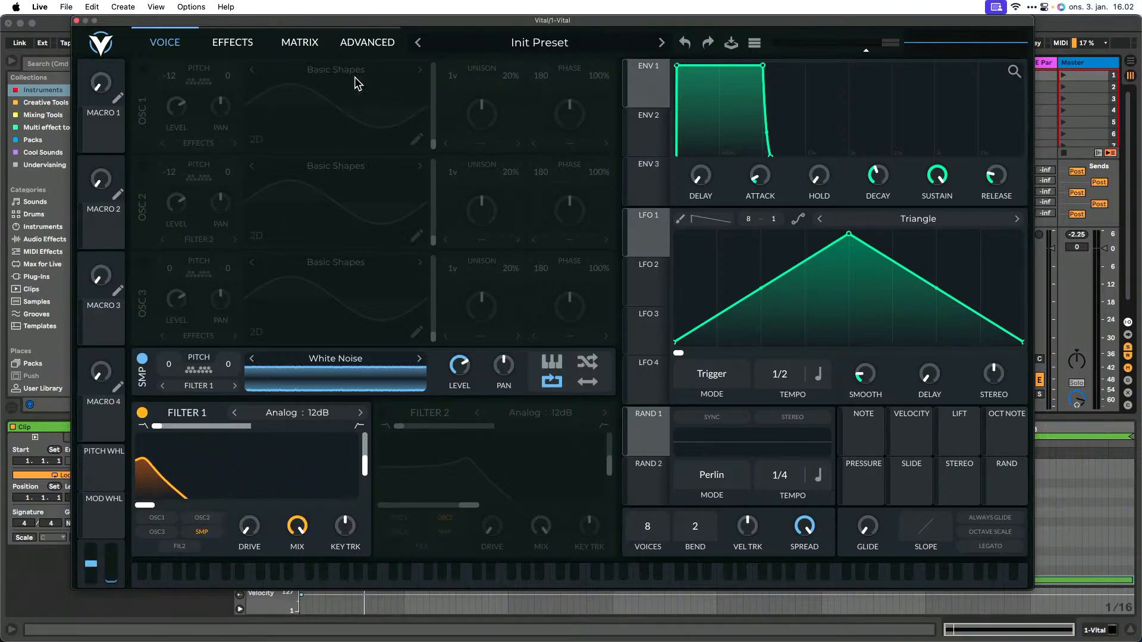
Step: Place the 8-bar clip at bar 1 of the Vital track in the Arrangement and play it back briefly
{"action": "left_click", "coordinate": [77, 21]}
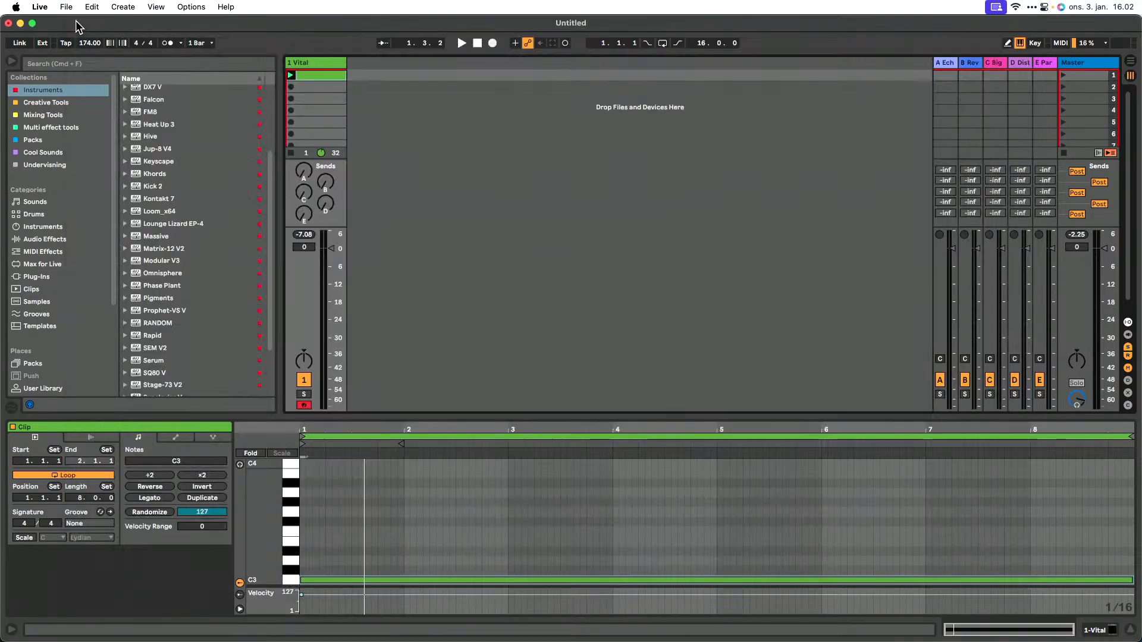
{"action": "key", "text": "Tab"}
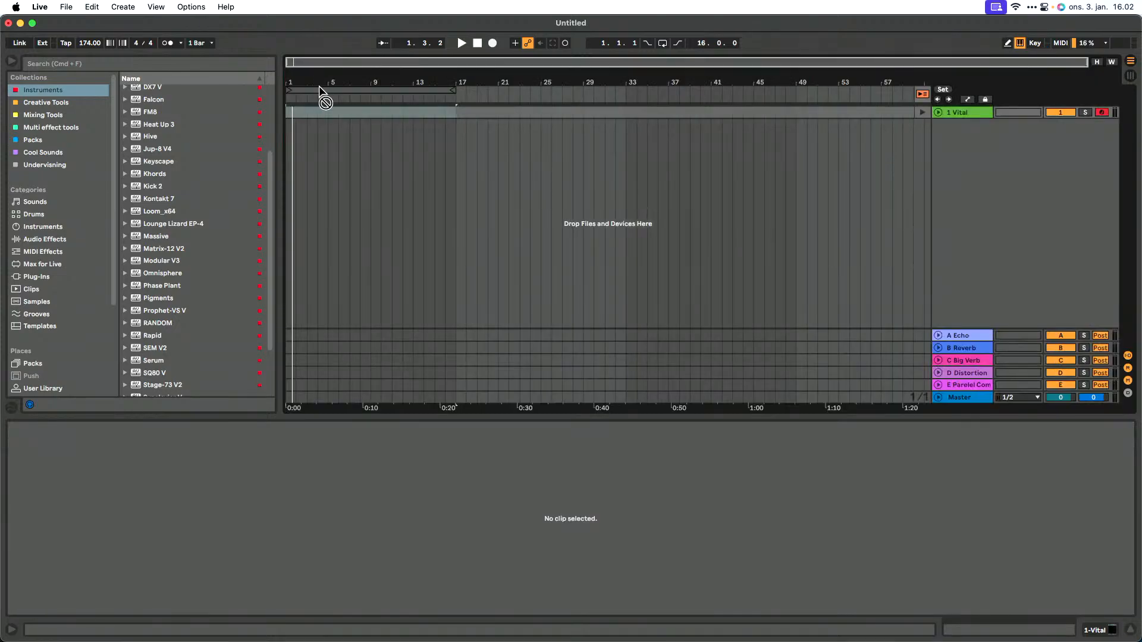
{"action": "left_click", "coordinate": [289, 118]}
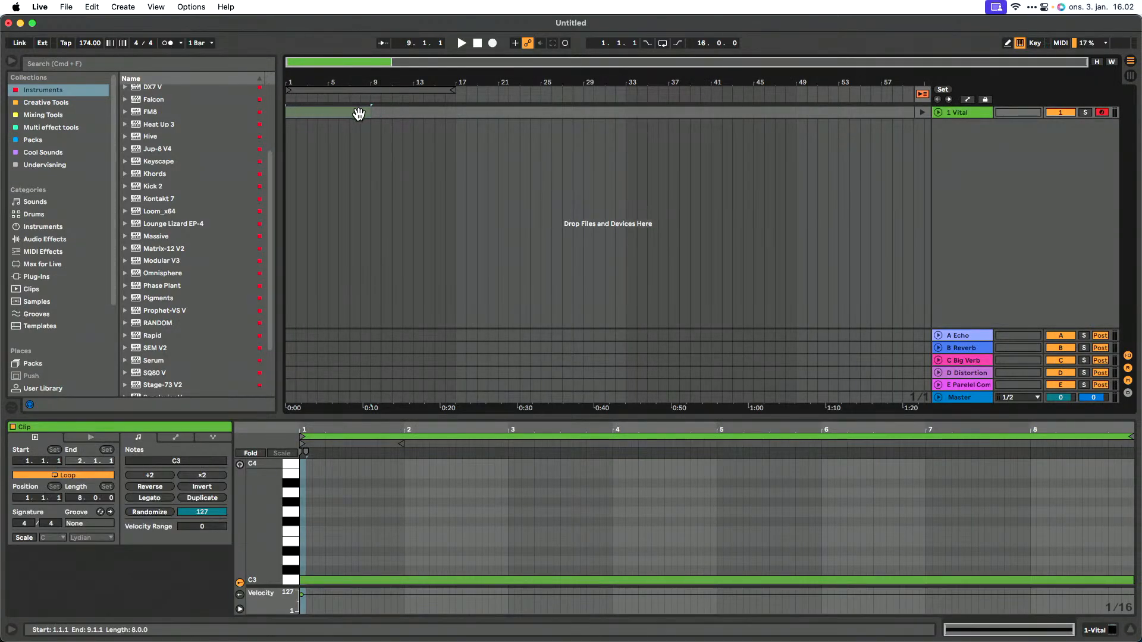
{"action": "left_click", "coordinate": [923, 94]}
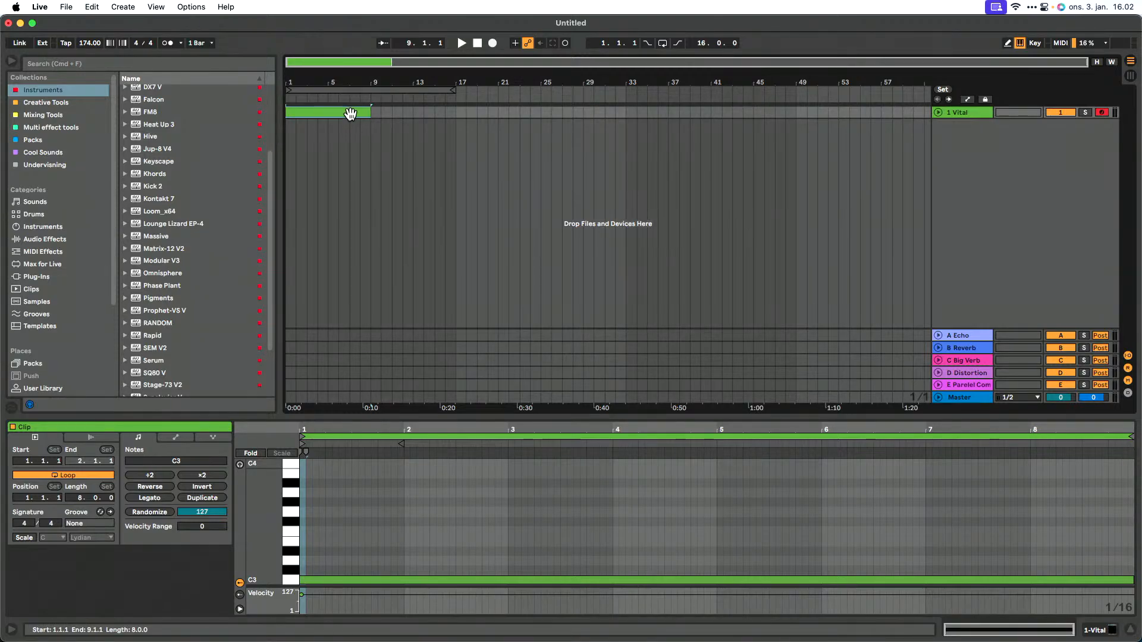
{"action": "key", "text": "space"}
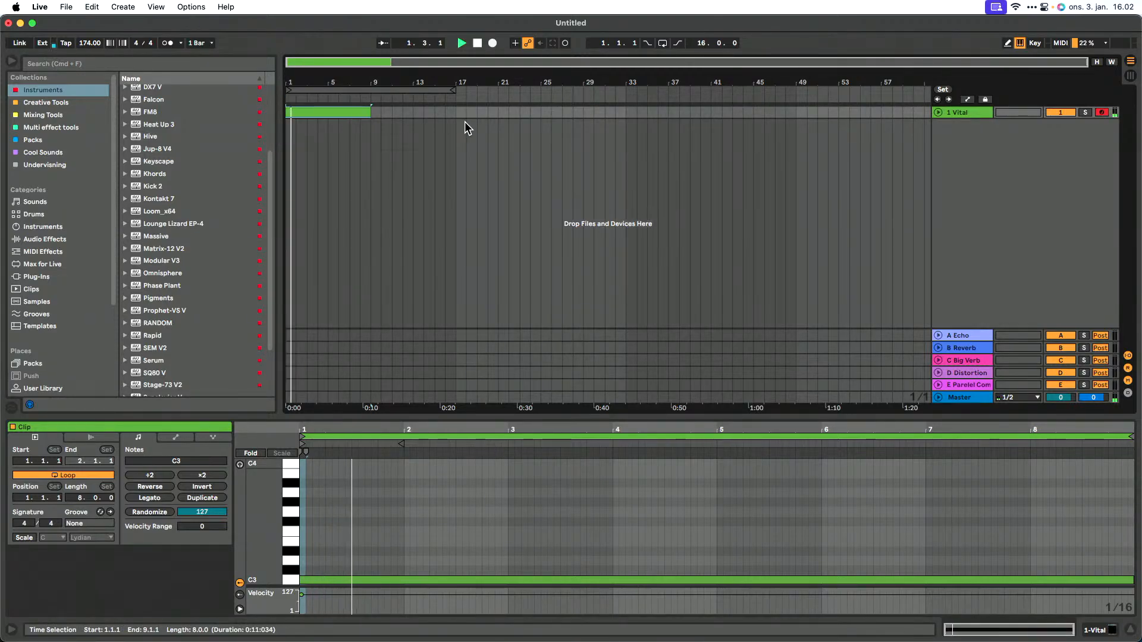
{"action": "key", "text": "space"}
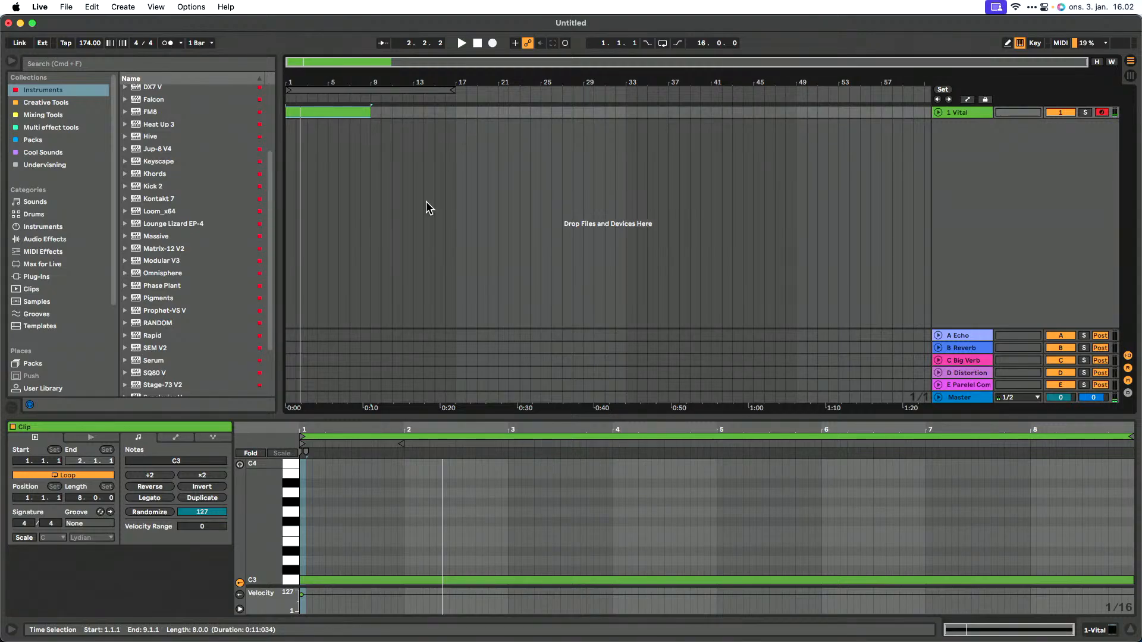
Step: Reopen the Vital window below the arrangement track and unfold the track with its automation displayed
{"action": "left_click", "coordinate": [1113, 630]}
{"action": "left_click", "coordinate": [43, 498]}
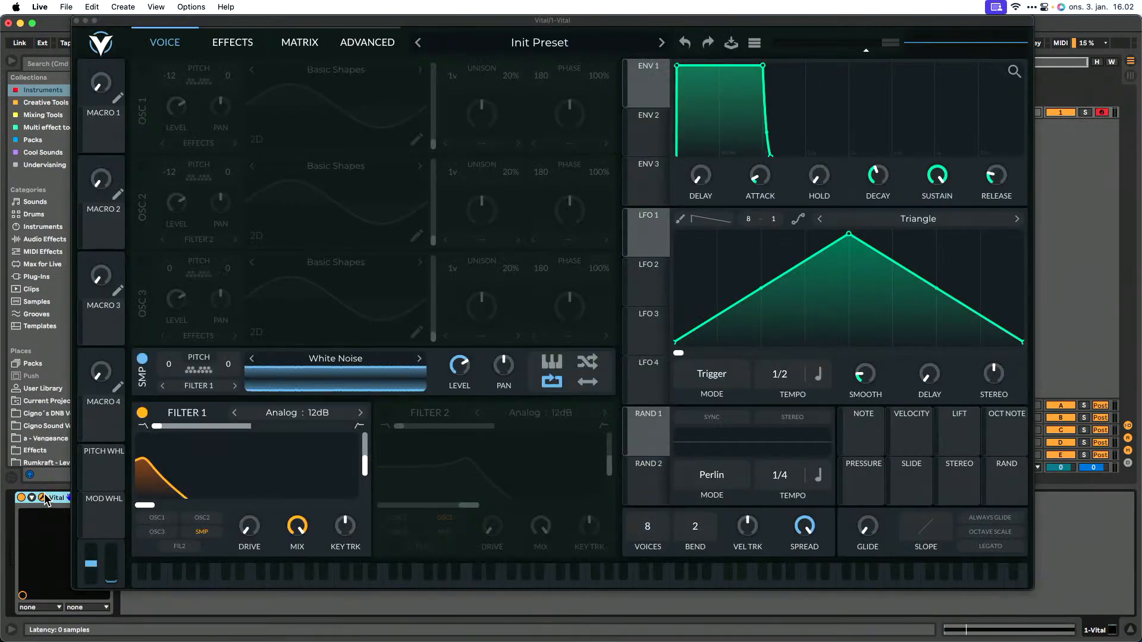
{"action": "left_click", "coordinate": [42, 498]}
{"action": "left_click", "coordinate": [43, 497]}
{"action": "left_click_drag", "start_coordinate": [363, 24], "coordinate": [373, 209]}
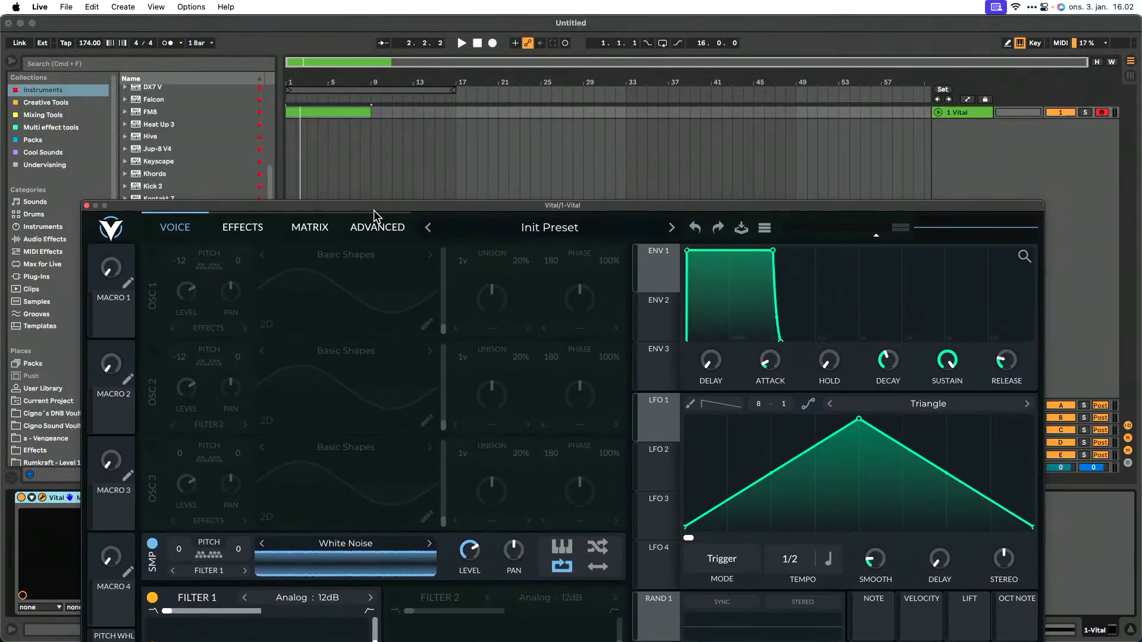
{"action": "left_click", "coordinate": [938, 113]}
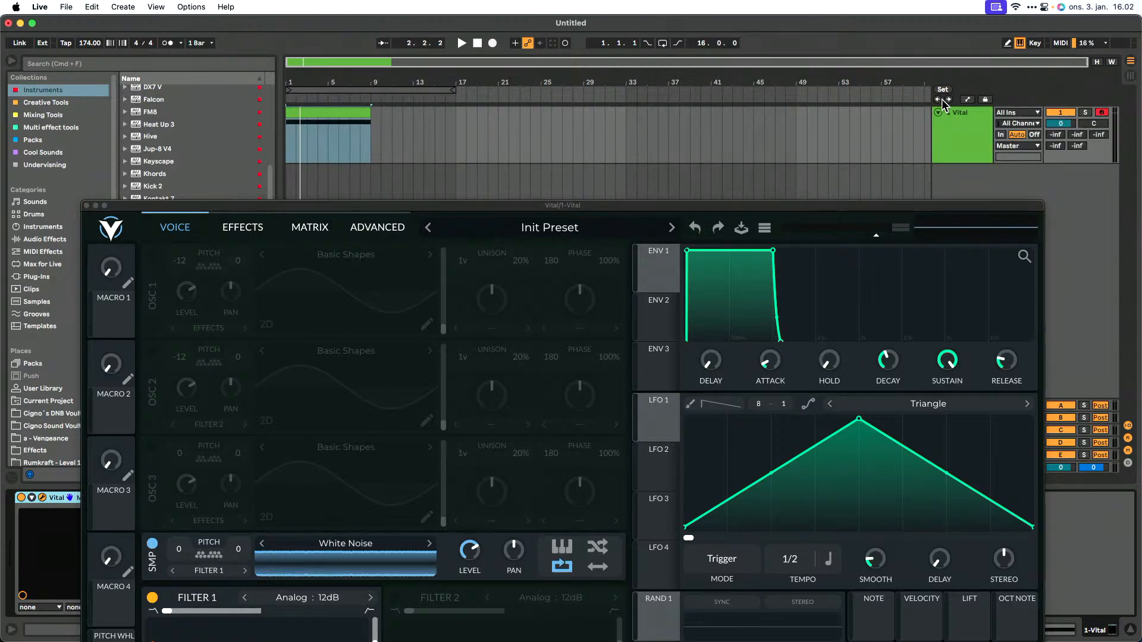
{"action": "left_click", "coordinate": [967, 99]}
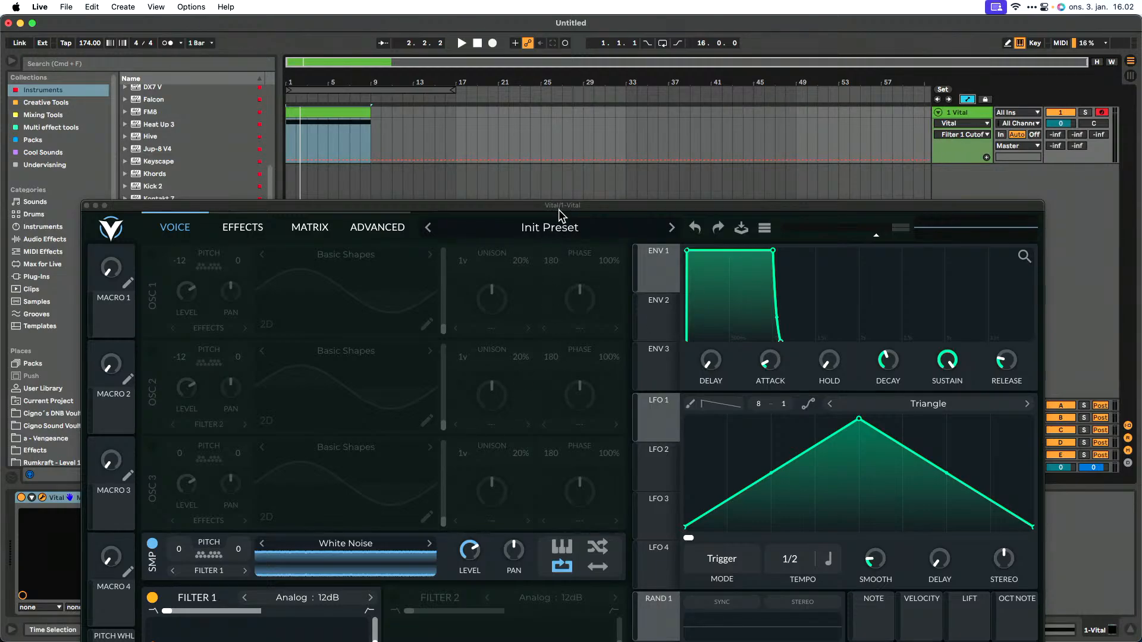
Step: Shrink the Vital window and place it beneath the arrangement track so both stay accessible
{"action": "left_click_drag", "start_coordinate": [558, 210], "coordinate": [526, 28]}
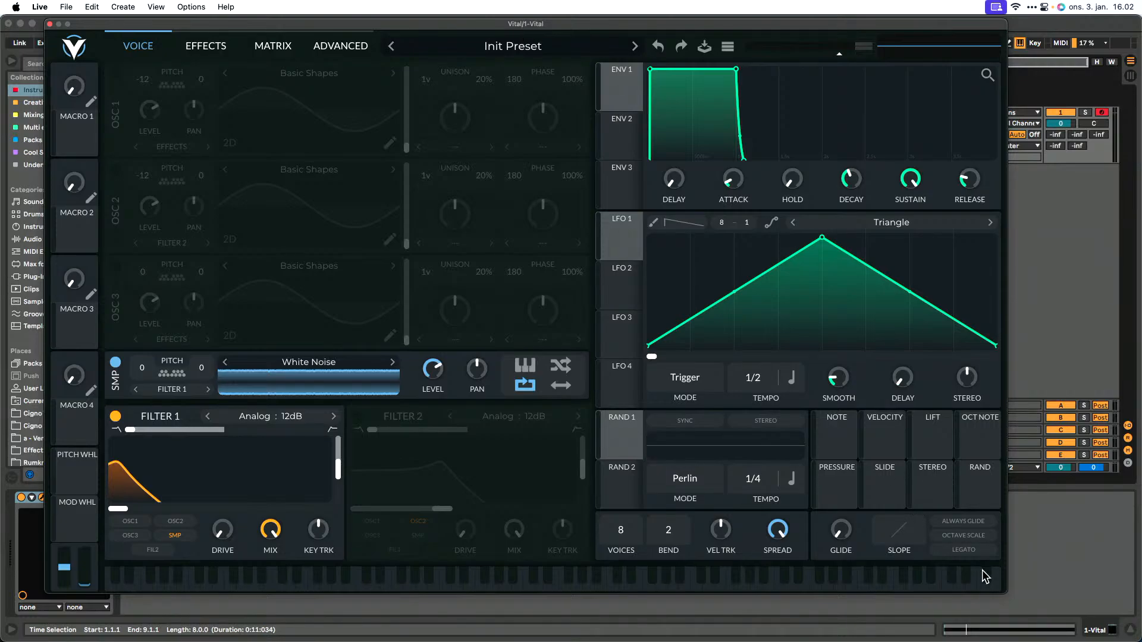
{"action": "left_click_drag", "start_coordinate": [1004, 590], "coordinate": [700, 429]}
{"action": "left_click_drag", "start_coordinate": [379, 28], "coordinate": [614, 214]}
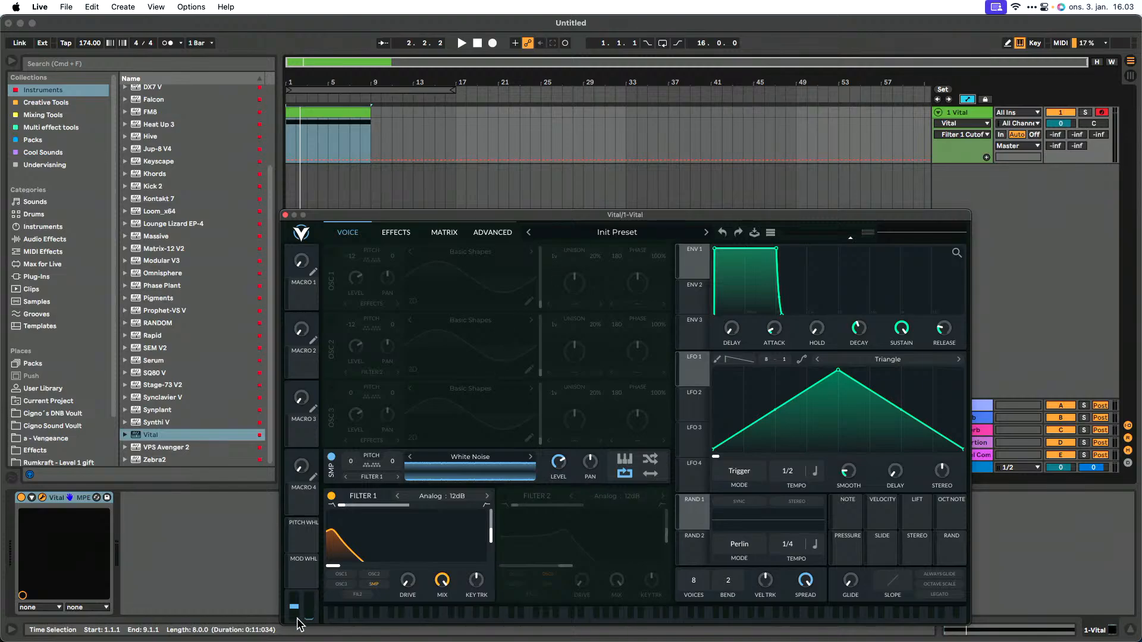
Step: Raise Filter 1's cutoff briefly and bring it all the way down to its minimum
{"action": "mouse_move", "coordinate": [348, 570]}
{"action": "left_click_drag", "start_coordinate": [348, 570], "coordinate": [381, 572]}
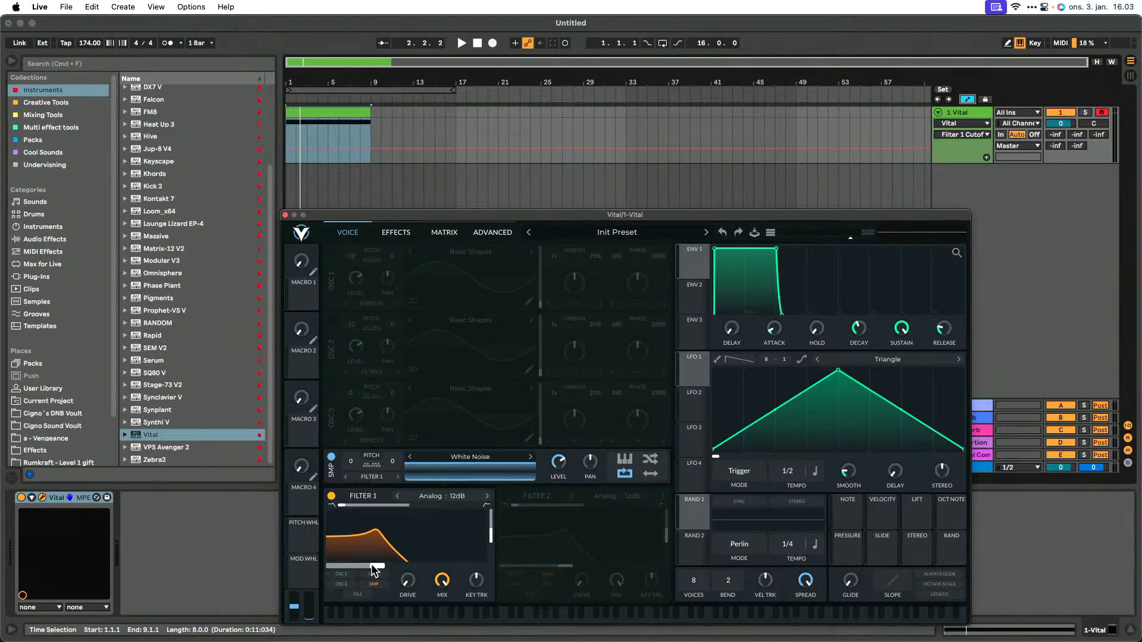
{"action": "left_click_drag", "start_coordinate": [378, 569], "coordinate": [309, 568]}
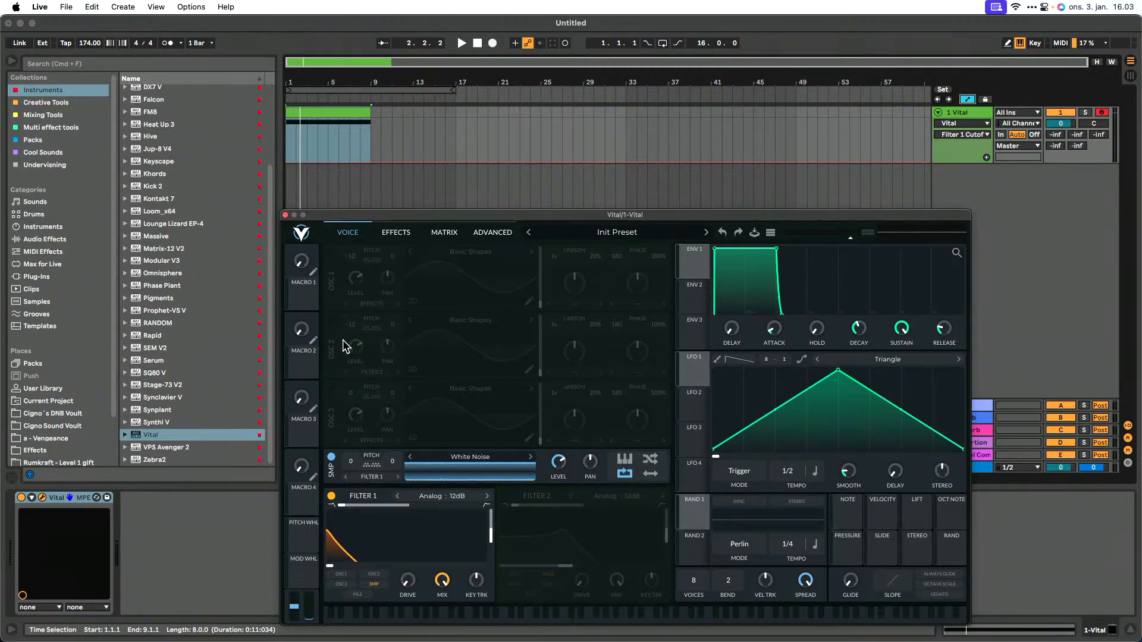
Step: Automate the Filter 1 cutoff as a ramp from 0.00 at bar 1 to 1.00 at bar 9, and play it back
{"action": "left_click", "coordinate": [369, 159]}
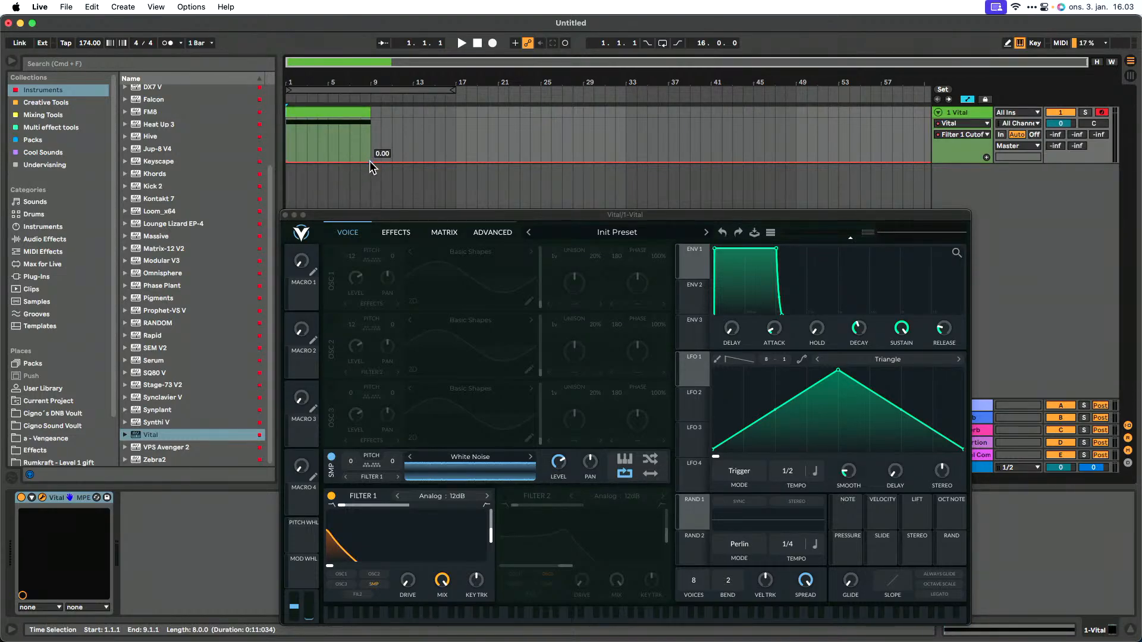
{"action": "left_click_drag", "start_coordinate": [370, 161], "coordinate": [370, 117]}
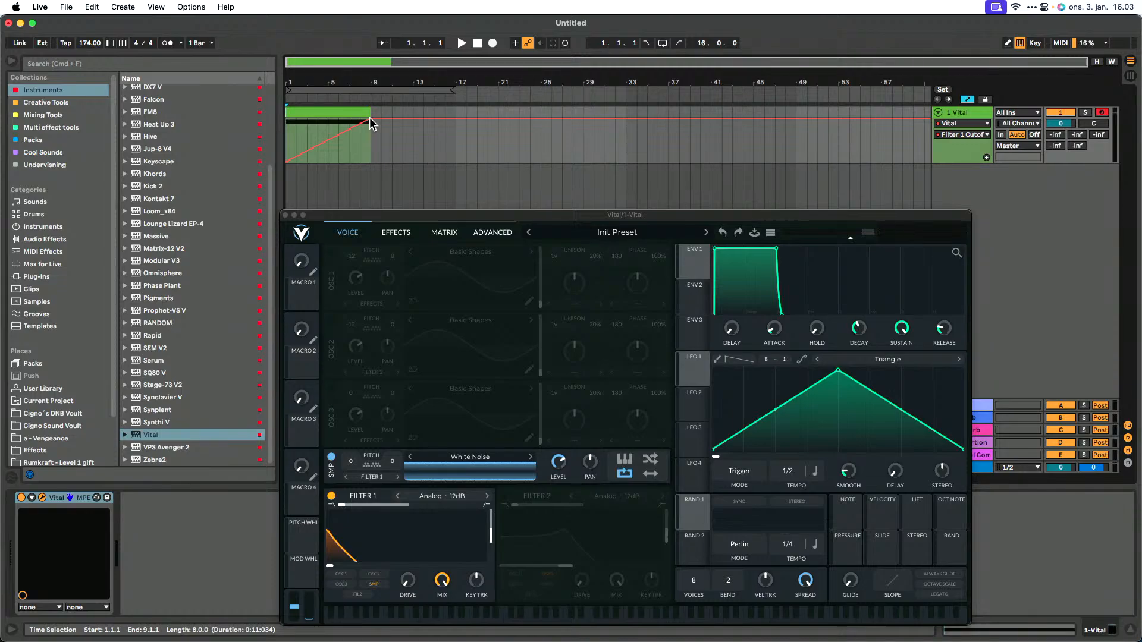
{"action": "left_click", "coordinate": [314, 116]}
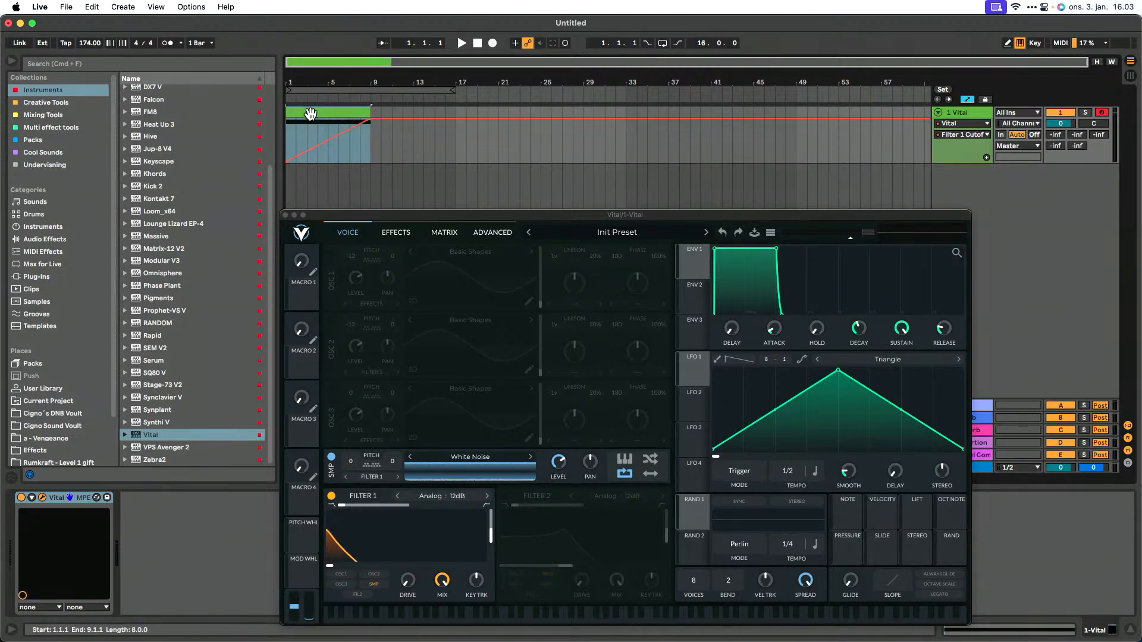
{"action": "key", "text": "space"}
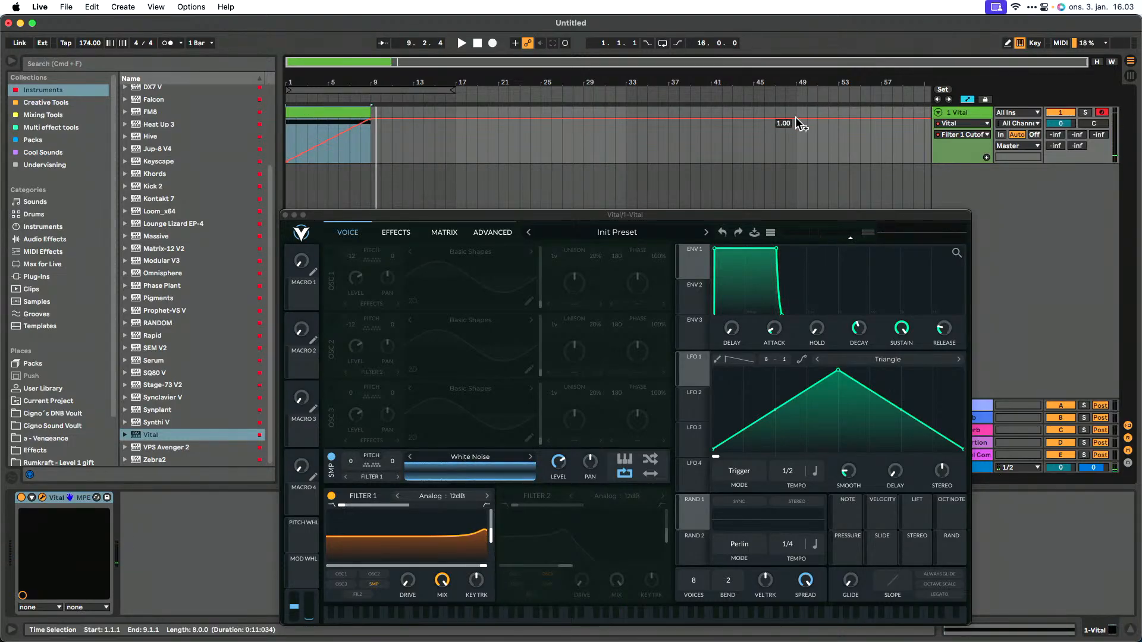
Step: Move the cutoff automation into its own lane and lower Filter 1's resonance to show it in the main lane
{"action": "left_click", "coordinate": [987, 158]}
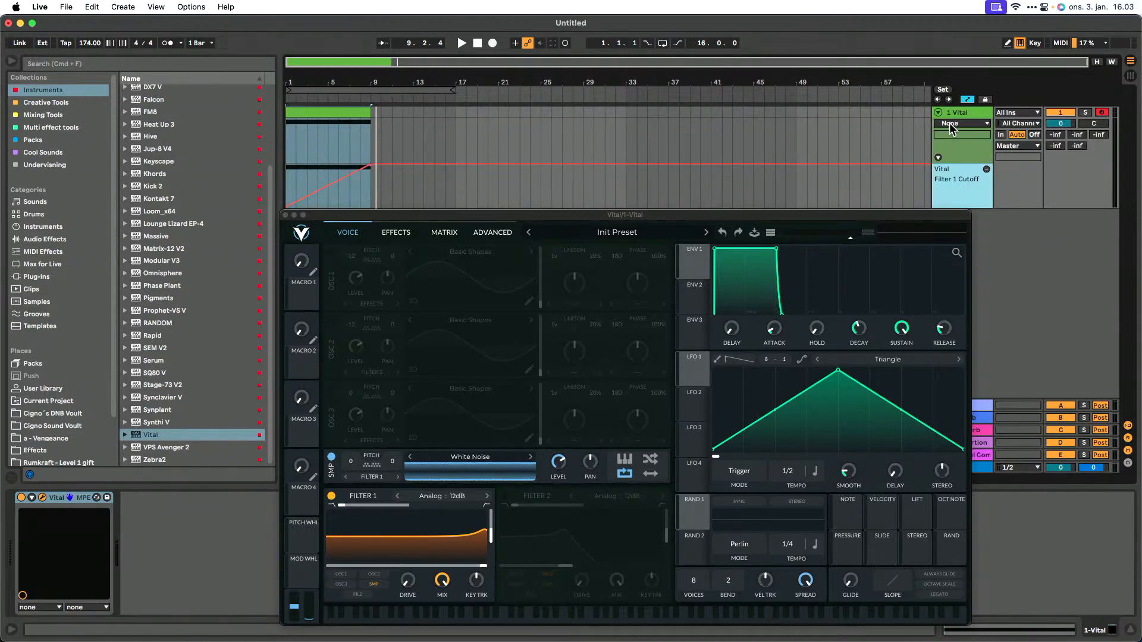
{"action": "left_click", "coordinate": [950, 124]}
{"action": "left_click", "coordinate": [950, 144]}
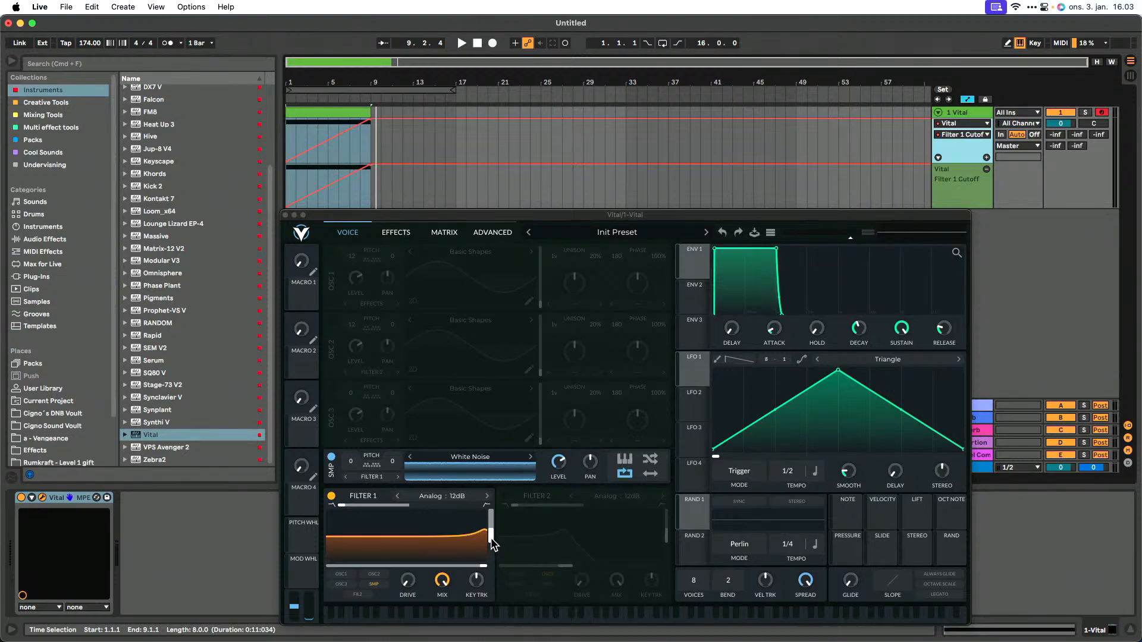
{"action": "left_click_drag", "start_coordinate": [491, 544], "coordinate": [491, 557]}
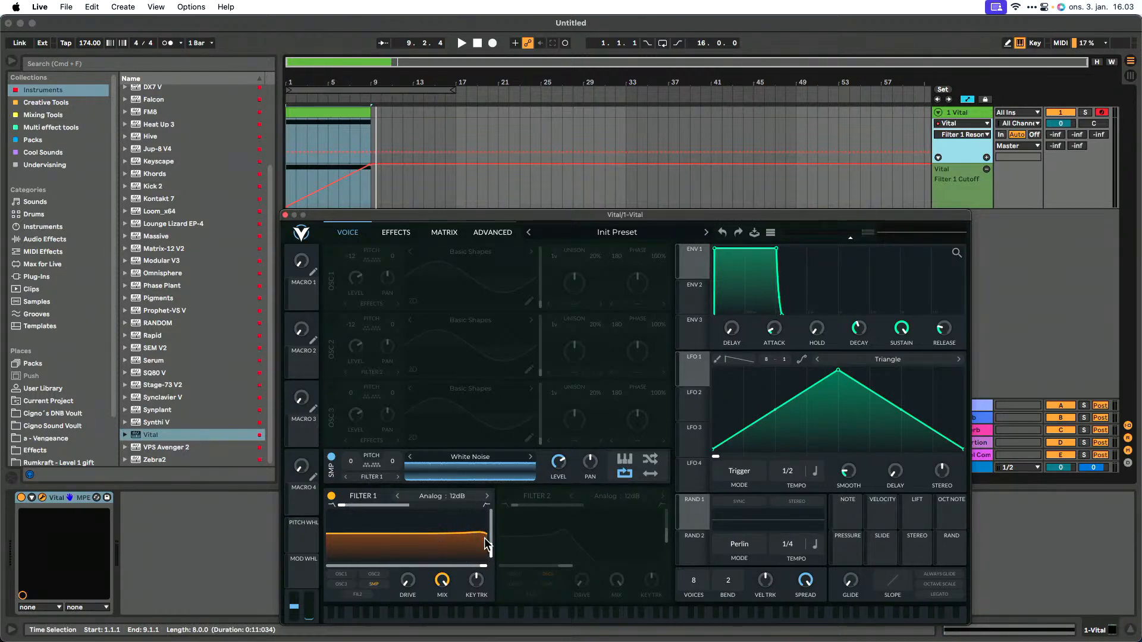
Step: Automate Filter 1's resonance as a ramp from 0.17 at bar 1 to 0.66 at bar 9, and play it back
{"action": "left_click_drag", "start_coordinate": [489, 539], "coordinate": [491, 538]}
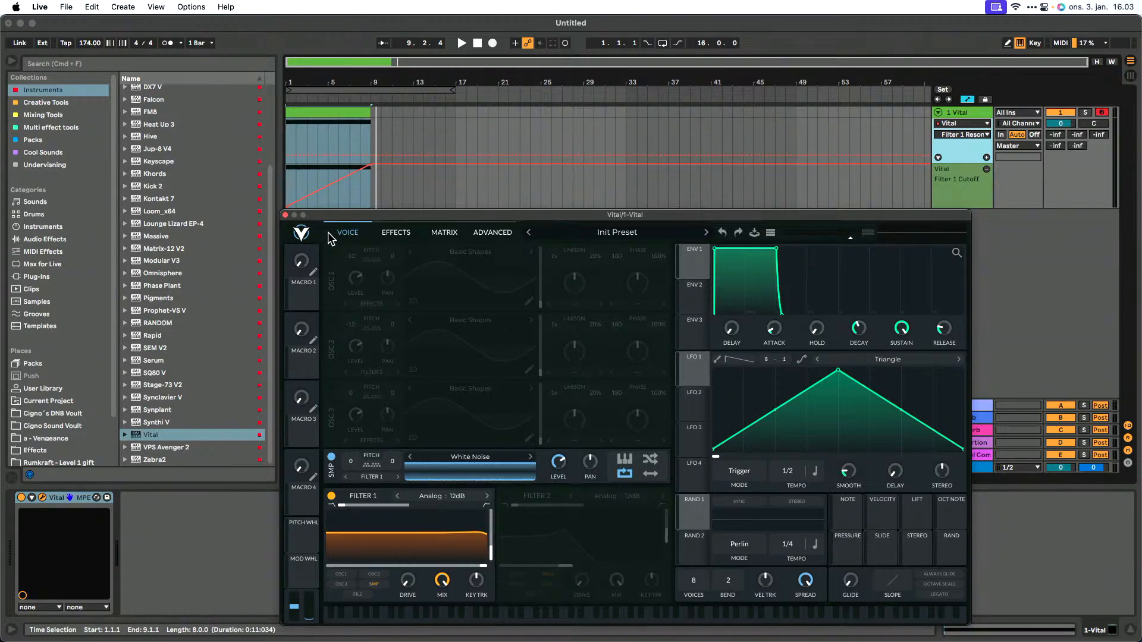
{"action": "left_click", "coordinate": [290, 157]}
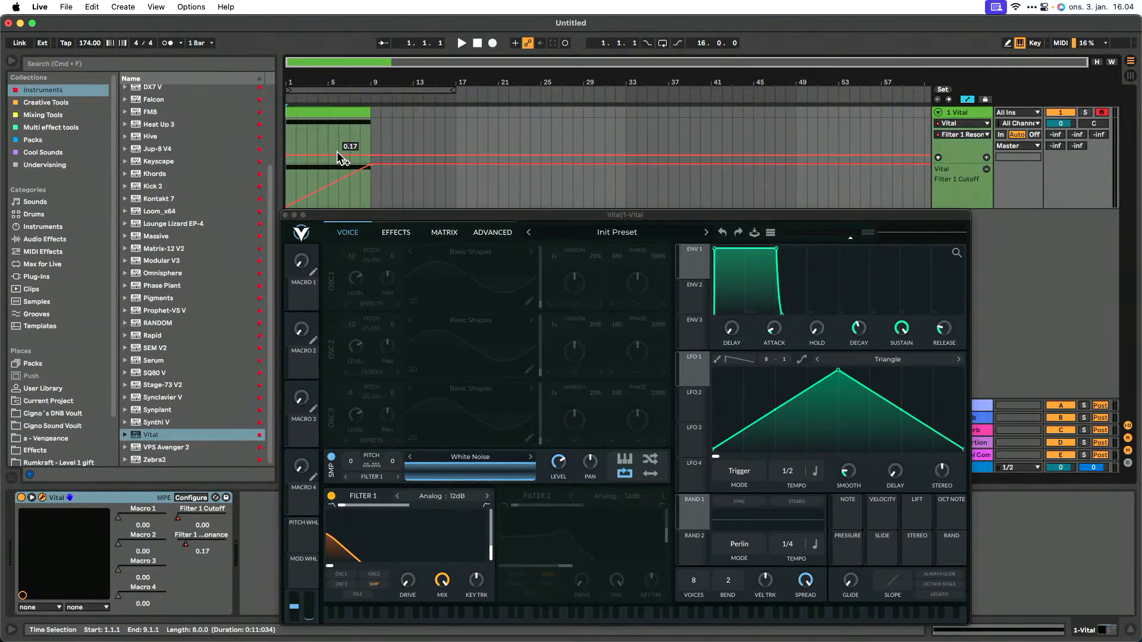
{"action": "left_click_drag", "start_coordinate": [369, 155], "coordinate": [369, 133]}
{"action": "key", "text": "space"}
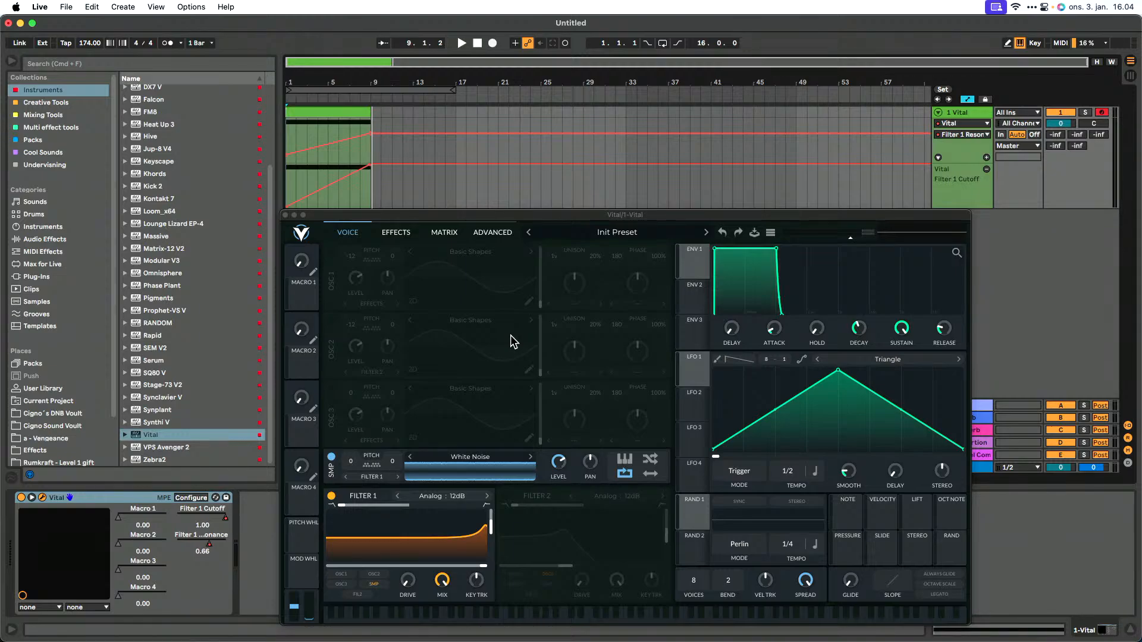
Step: Show Vital's effects page, and move and enlarge the plug-in window over the arrangement
{"action": "left_click", "coordinate": [396, 233]}
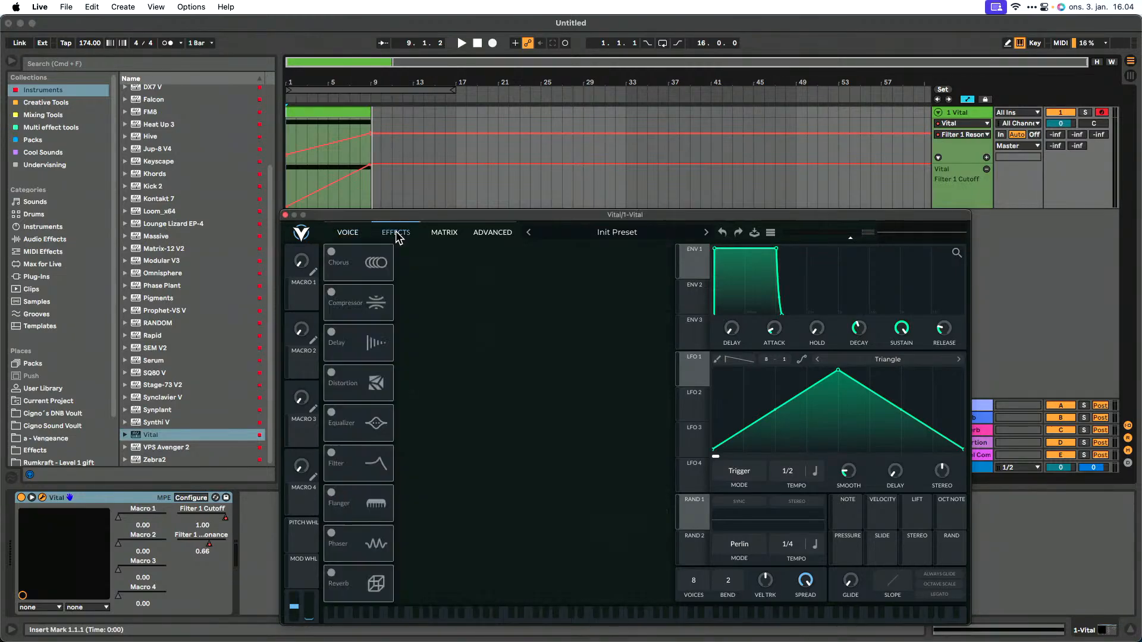
{"action": "left_click_drag", "start_coordinate": [453, 217], "coordinate": [331, 85]}
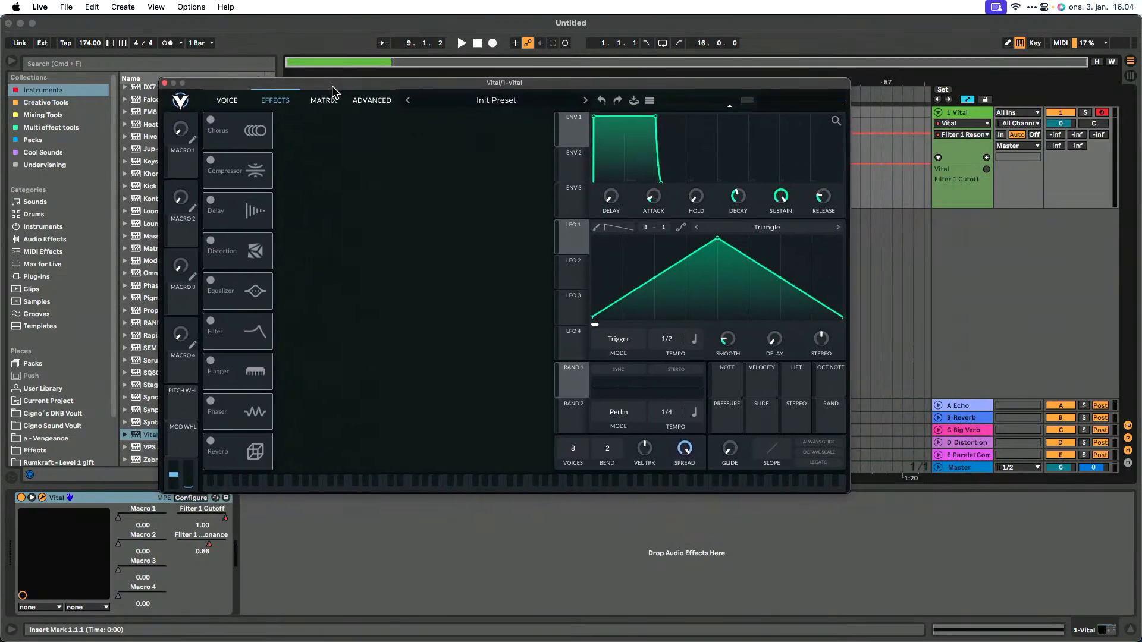
{"action": "left_click", "coordinate": [850, 495]}
{"action": "left_click_drag", "start_coordinate": [848, 496], "coordinate": [997, 576]}
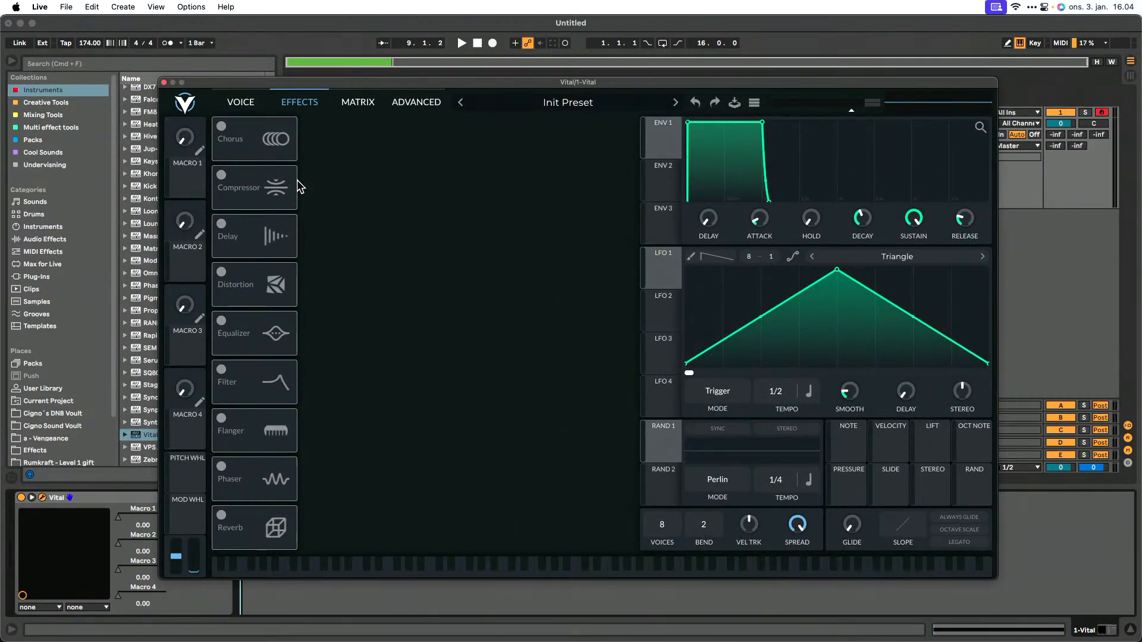
Step: Enable the Delay effect in Mid Ping Pong mode and play the riser
{"action": "left_click", "coordinate": [222, 225]}
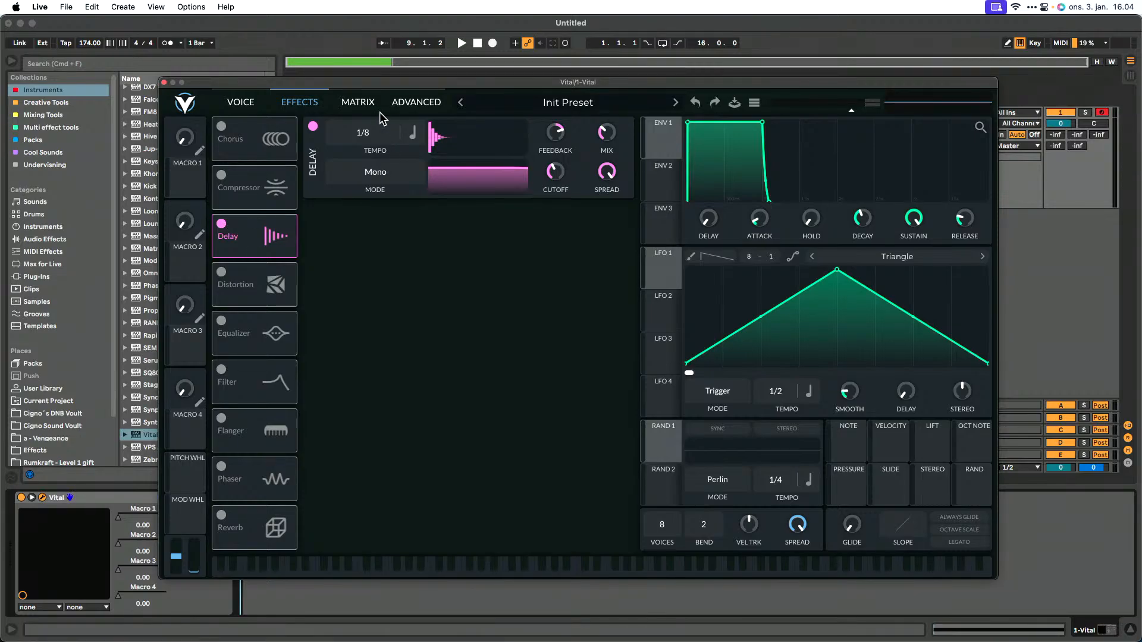
{"action": "left_click", "coordinate": [367, 171]}
{"action": "left_click", "coordinate": [367, 232]}
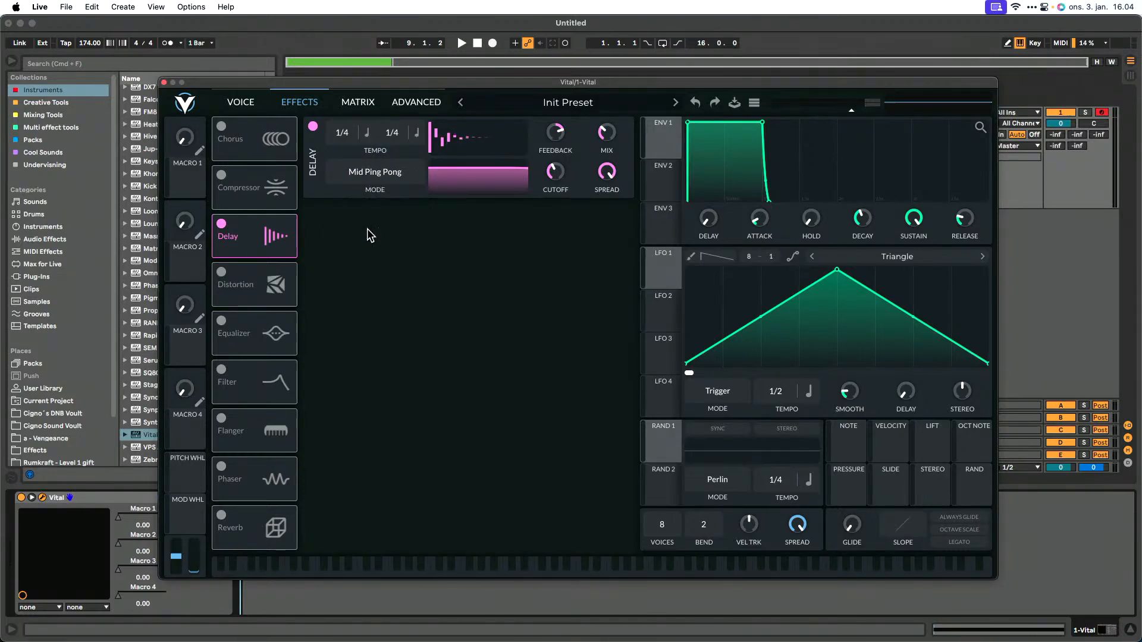
{"action": "key", "text": "space"}
Step: Reorder the effects chain so Delay comes first and Reverb second, and enable Reverb
{"action": "left_click_drag", "start_coordinate": [249, 251], "coordinate": [264, 156]}
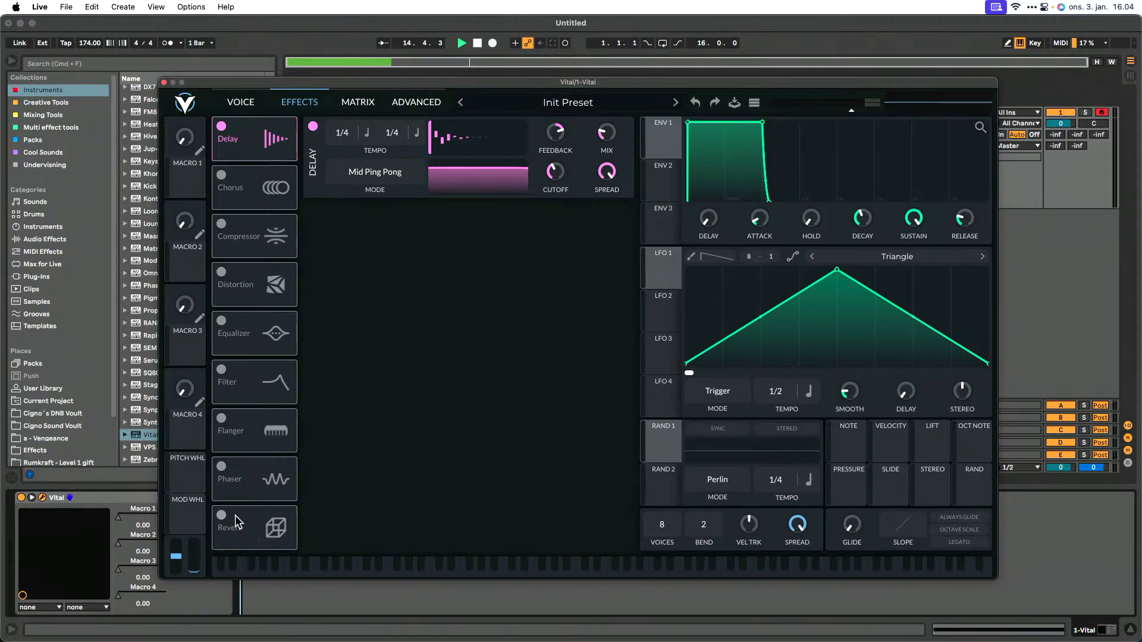
{"action": "left_click_drag", "start_coordinate": [236, 522], "coordinate": [242, 184]}
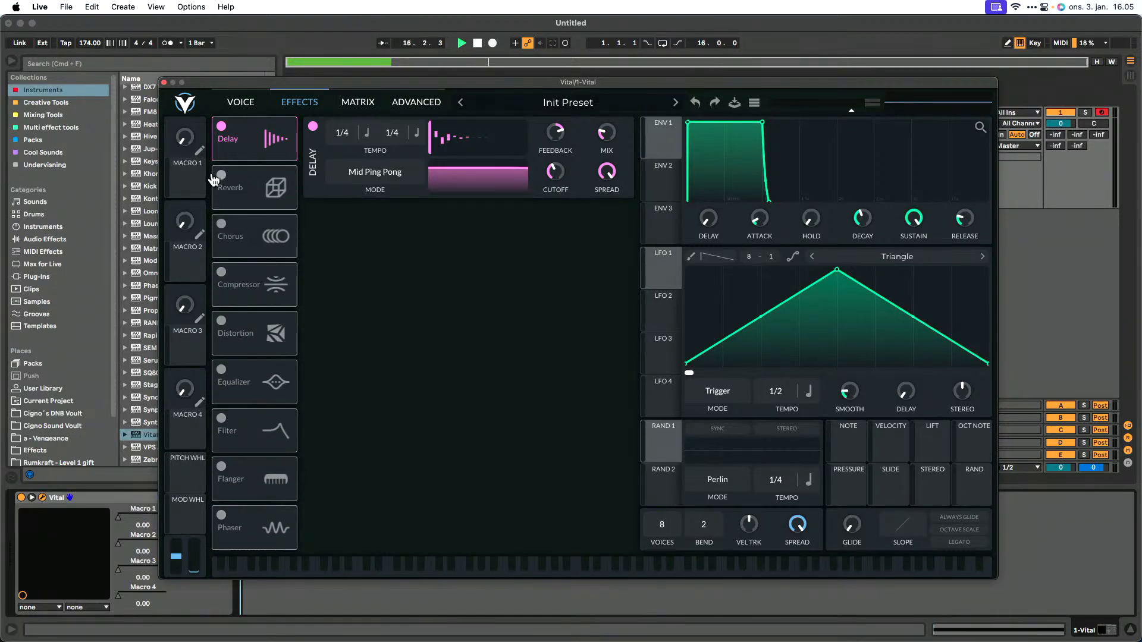
{"action": "left_click", "coordinate": [220, 175]}
Step: Raise the reverb's mix and time, and cut its low shelf to -6.000 dB at 37.03 semitones
{"action": "left_click_drag", "start_coordinate": [609, 221], "coordinate": [613, 205]}
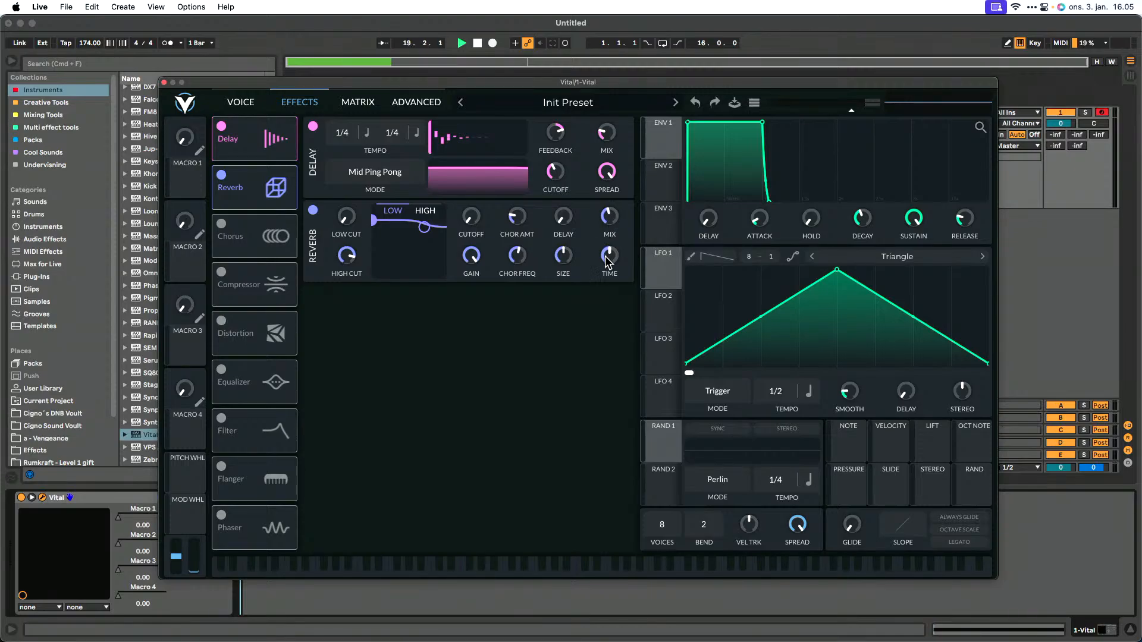
{"action": "scroll", "coordinate": [612, 224], "scroll_direction": "down", "scroll_amount": 1}
{"action": "mouse_move", "coordinate": [615, 262]}
{"action": "left_click_drag", "start_coordinate": [376, 225], "coordinate": [391, 273]}
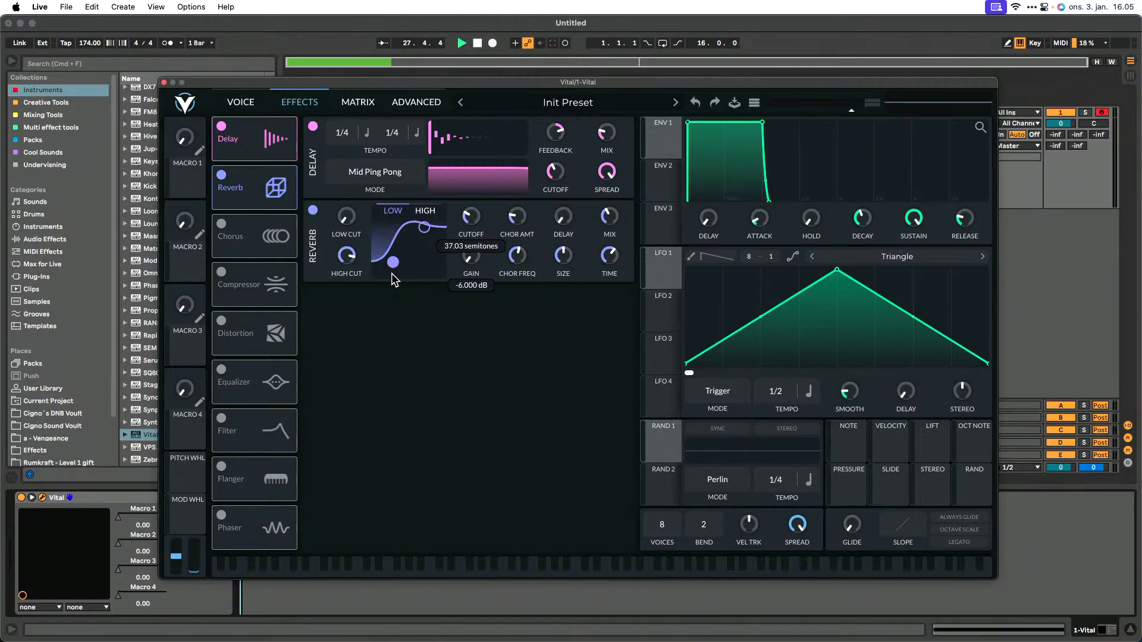
Step: Close the Vital window and play the clip from bar 1
{"action": "left_click", "coordinate": [164, 84]}
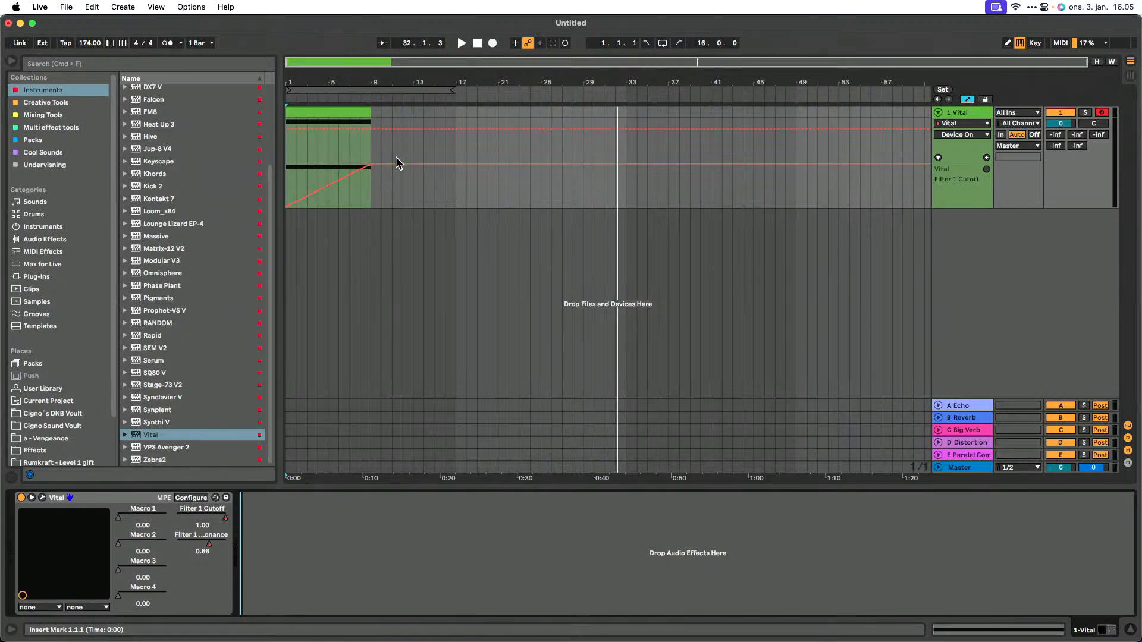
{"action": "left_click", "coordinate": [342, 111]}
{"action": "key", "text": "space"}
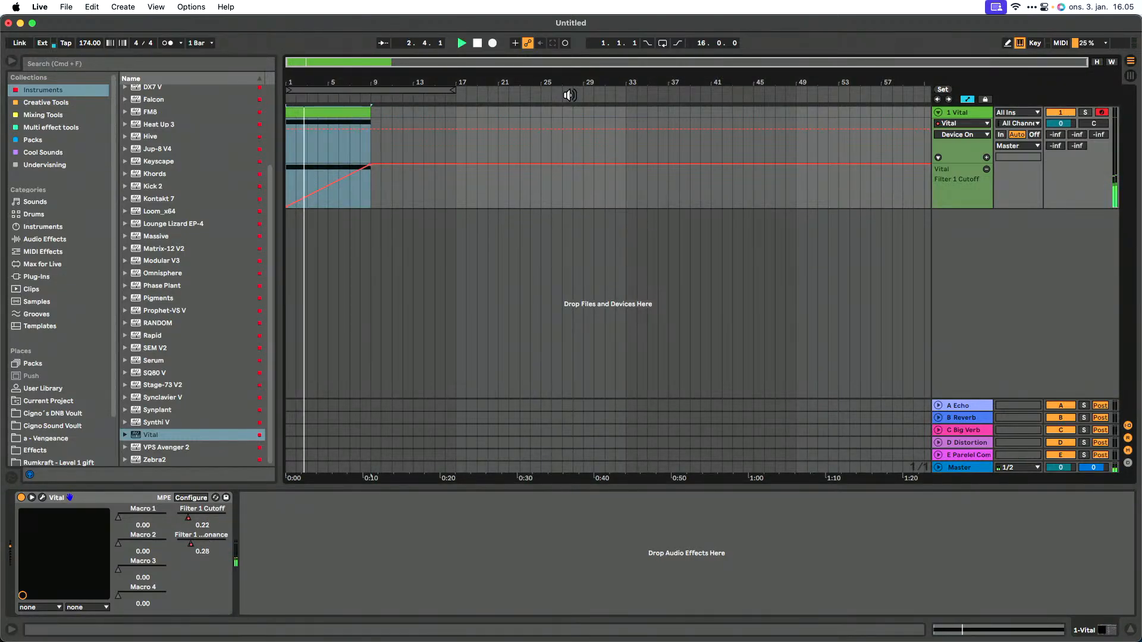
Step: Show Vital's Filter 1 Resonance automation on the track and move it into its own lane
{"action": "left_click", "coordinate": [969, 122]}
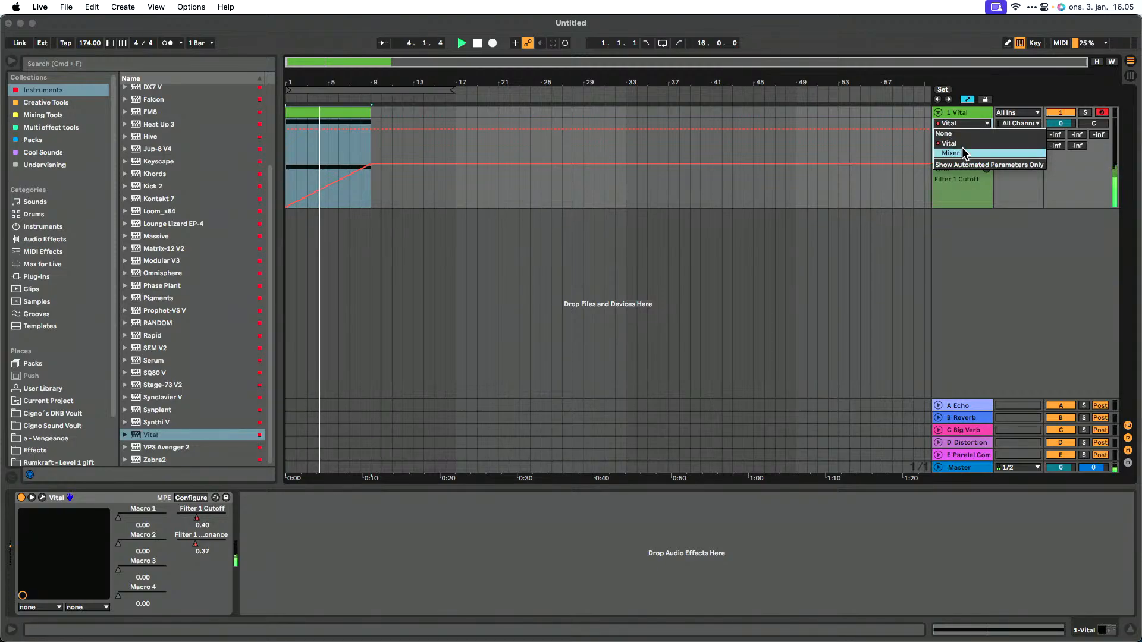
{"action": "left_click", "coordinate": [962, 151]}
{"action": "left_click", "coordinate": [964, 123]}
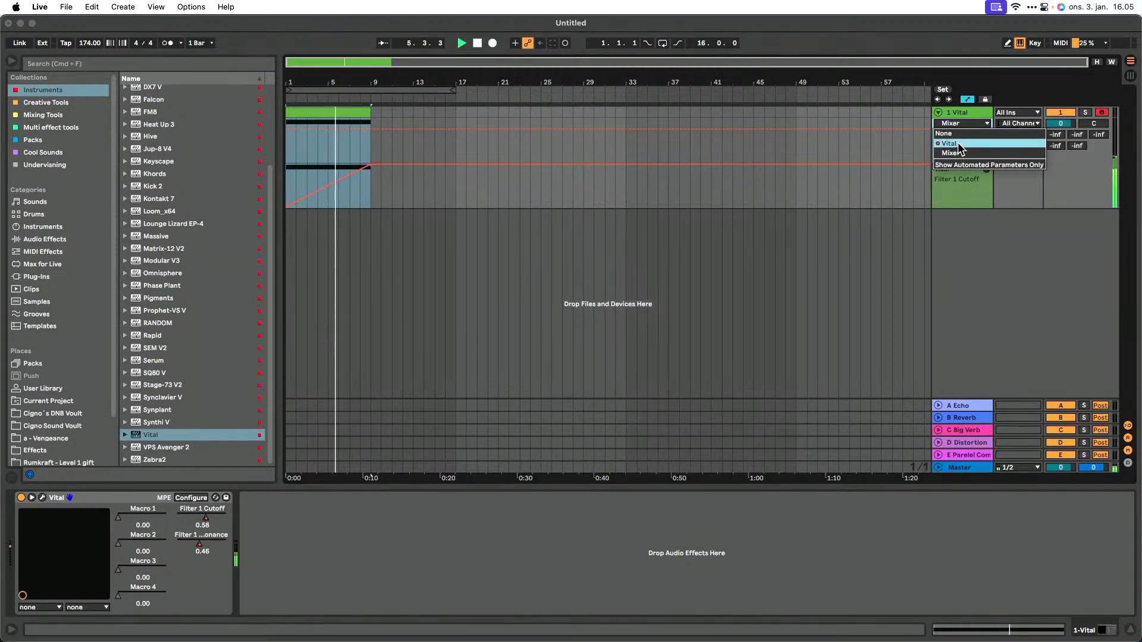
{"action": "left_click", "coordinate": [958, 145]}
{"action": "left_click", "coordinate": [960, 134]}
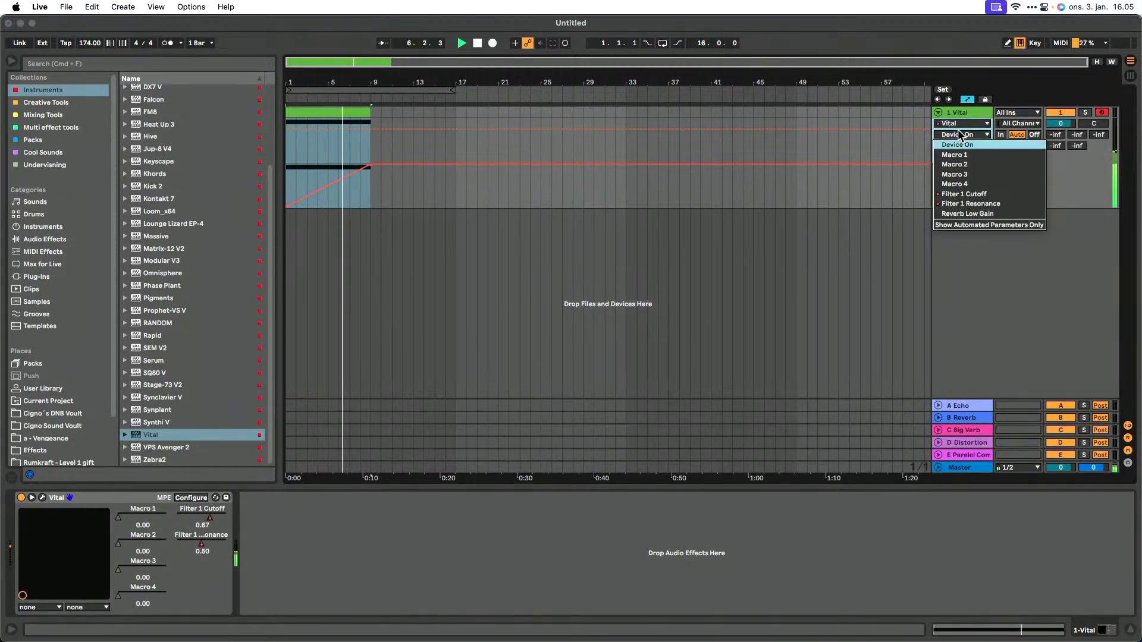
{"action": "left_click", "coordinate": [961, 204]}
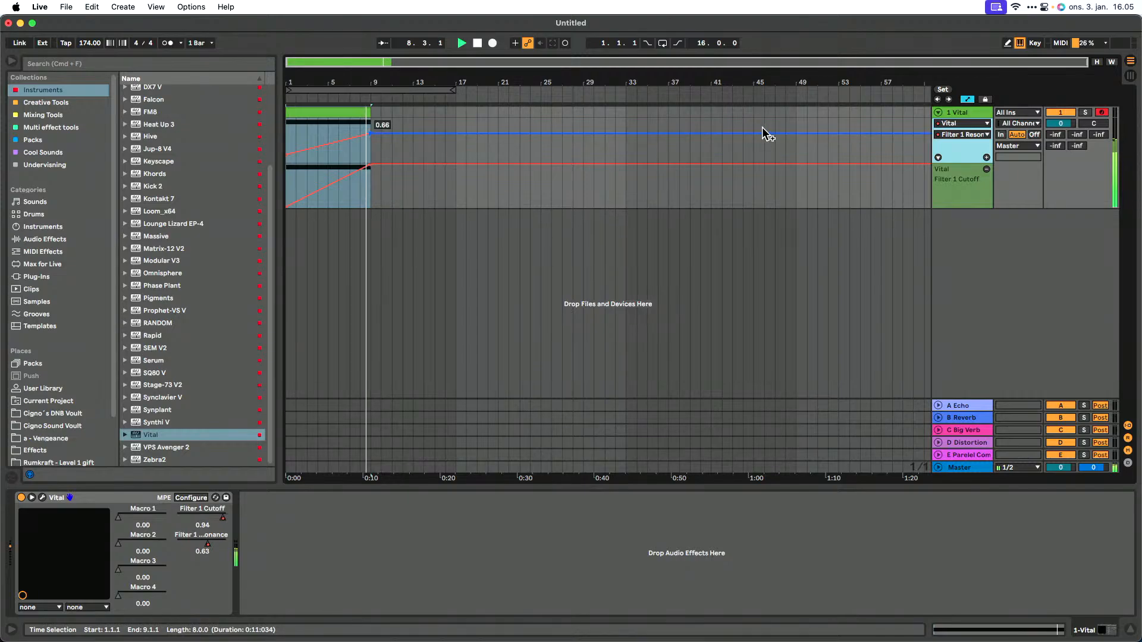
{"action": "left_click", "coordinate": [986, 158]}
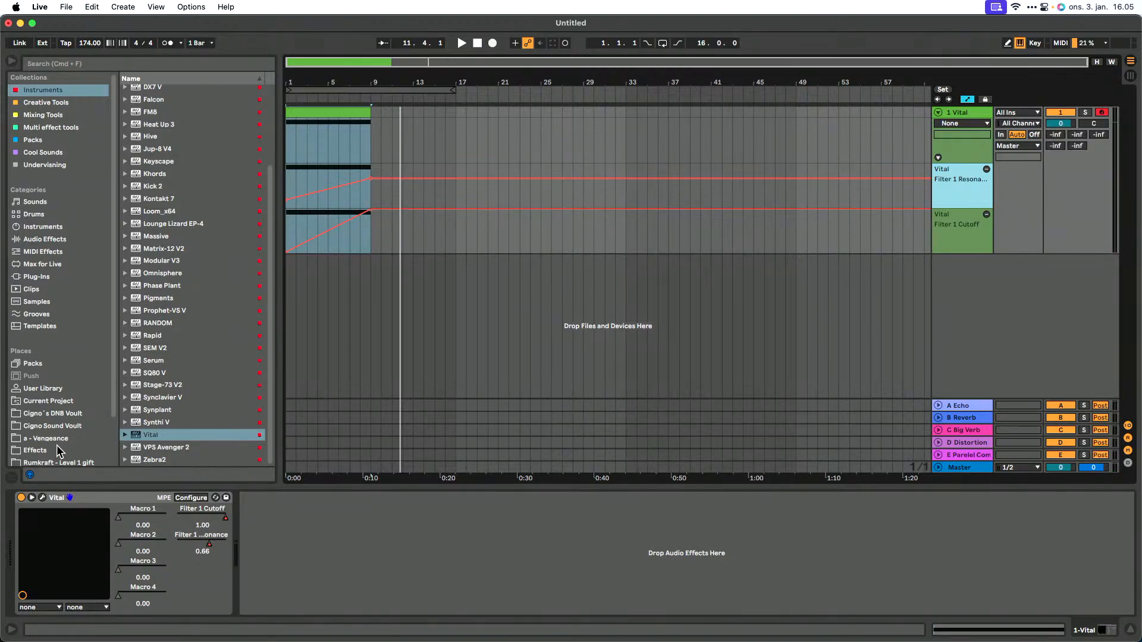
Step: Reopen Vital's voice page, enable Filter 2, and route the white-noise sampler and Filter 1 into it
{"action": "left_click", "coordinate": [42, 497]}
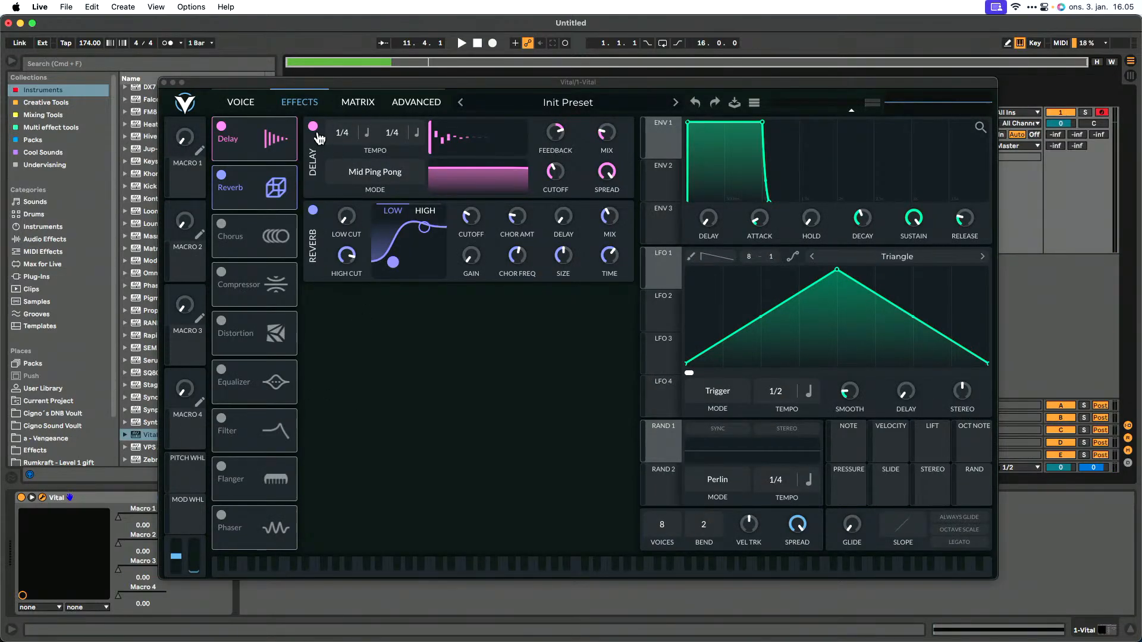
{"action": "left_click", "coordinate": [251, 104]}
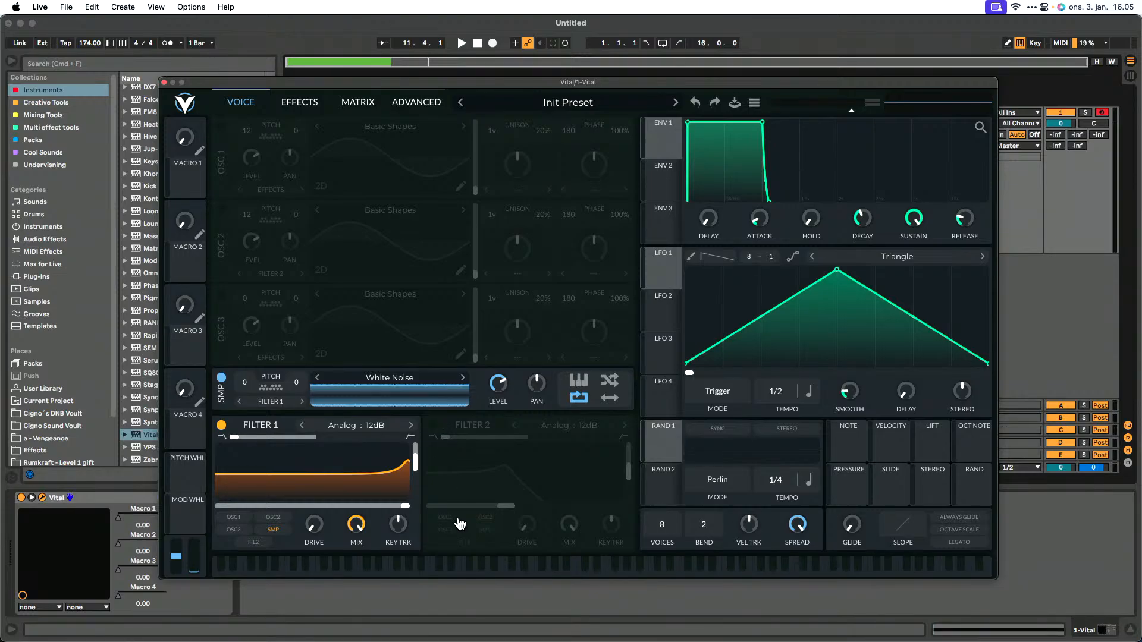
{"action": "left_click", "coordinate": [432, 426]}
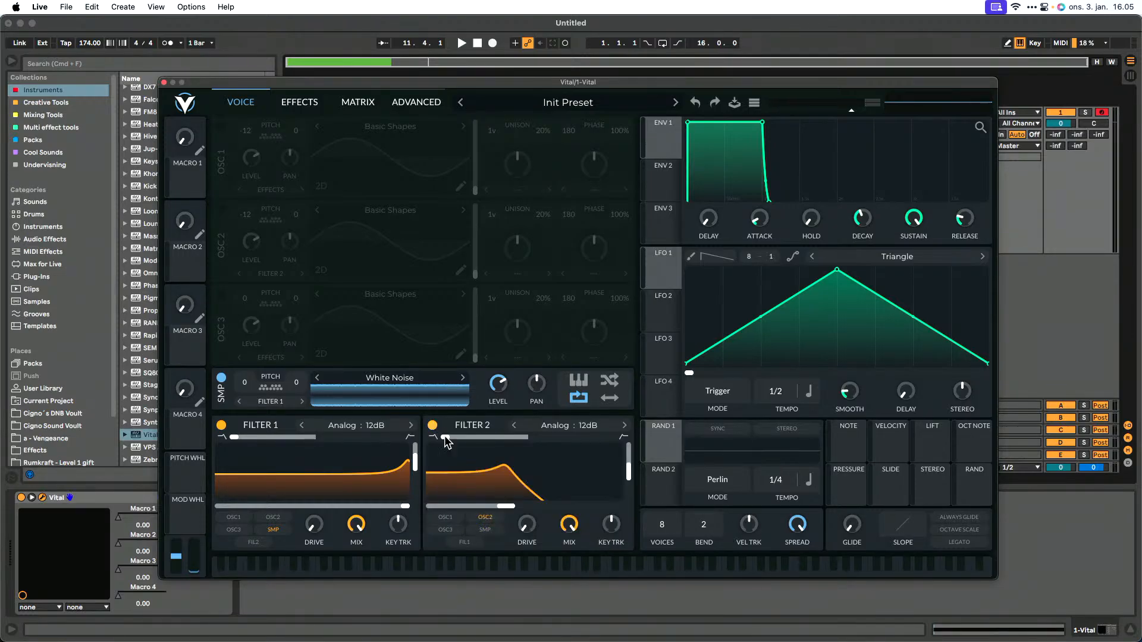
{"action": "left_click", "coordinate": [484, 530]}
Step: Blend Filter 2 fully to high-pass, lower its cutoff close to the minimum, and play the result
{"action": "left_click_drag", "start_coordinate": [446, 437], "coordinate": [644, 449]}
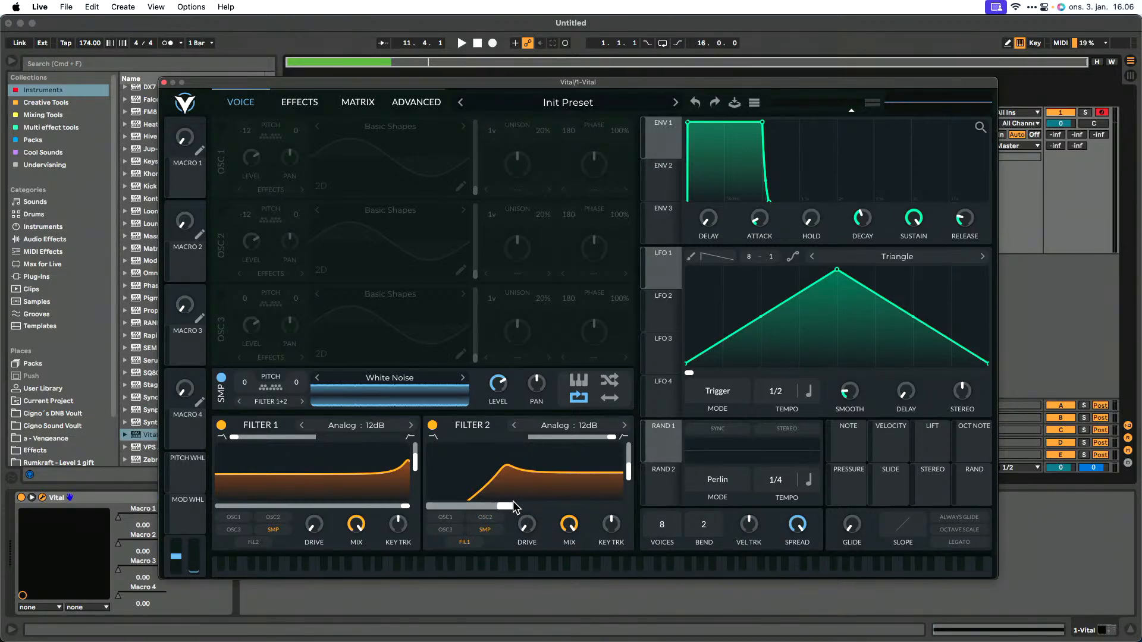
{"action": "left_click_drag", "start_coordinate": [513, 505], "coordinate": [443, 512]}
{"action": "key", "text": "space"}
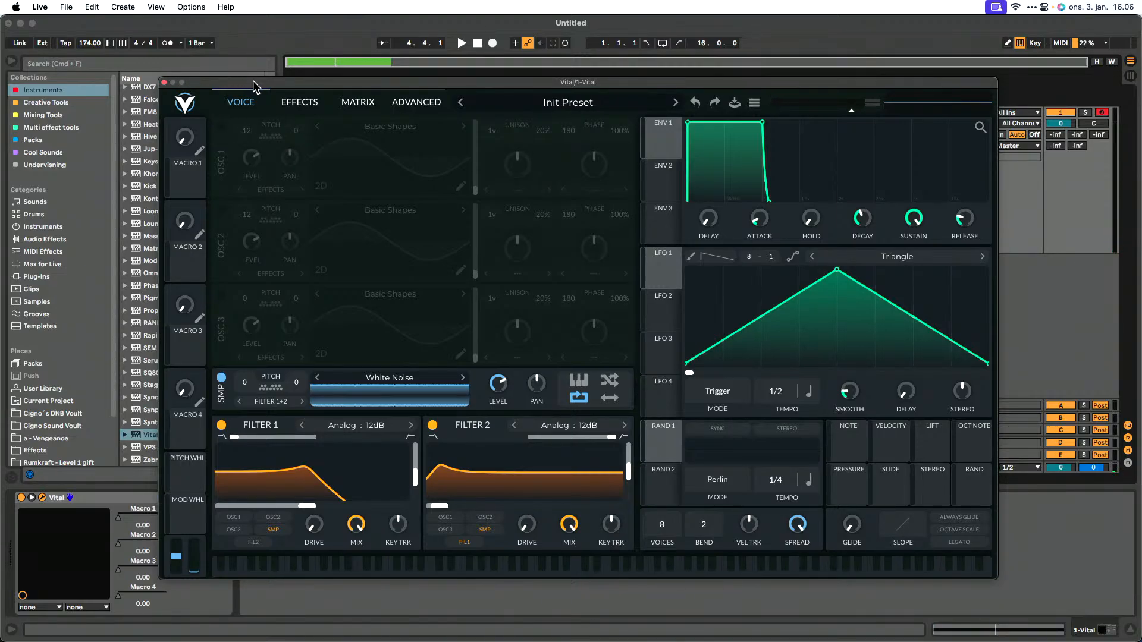
Step: Move the Vital window below the automation lanes so the Filter 2 Cutoff lane is accessible, and clear the clip selection
{"action": "left_click_drag", "start_coordinate": [252, 81], "coordinate": [321, 256]}
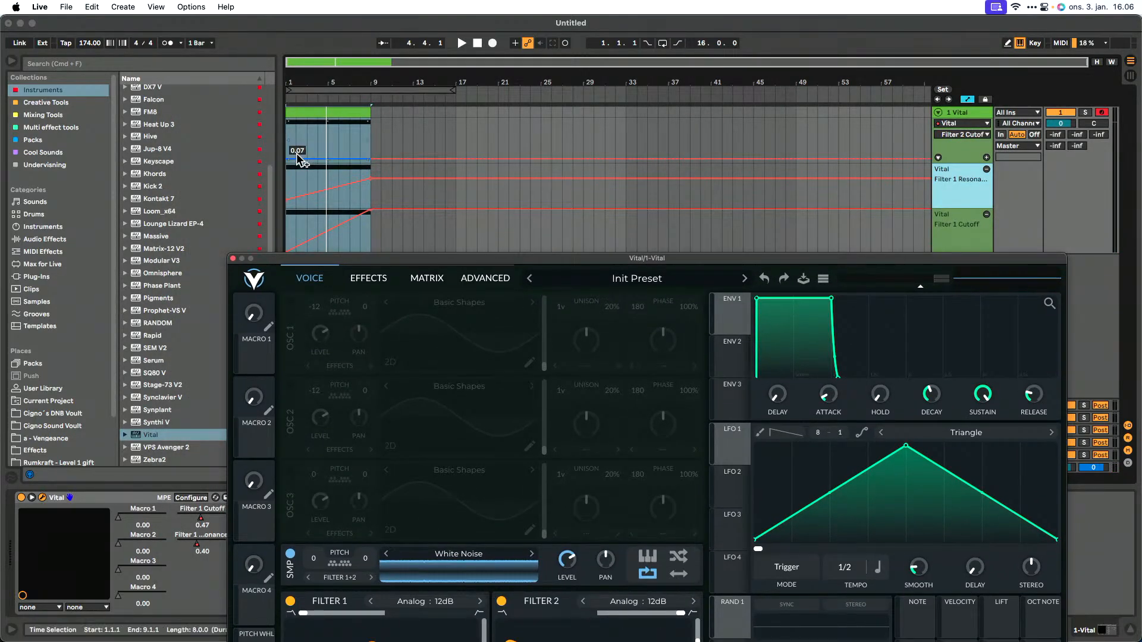
{"action": "left_click", "coordinate": [299, 160]}
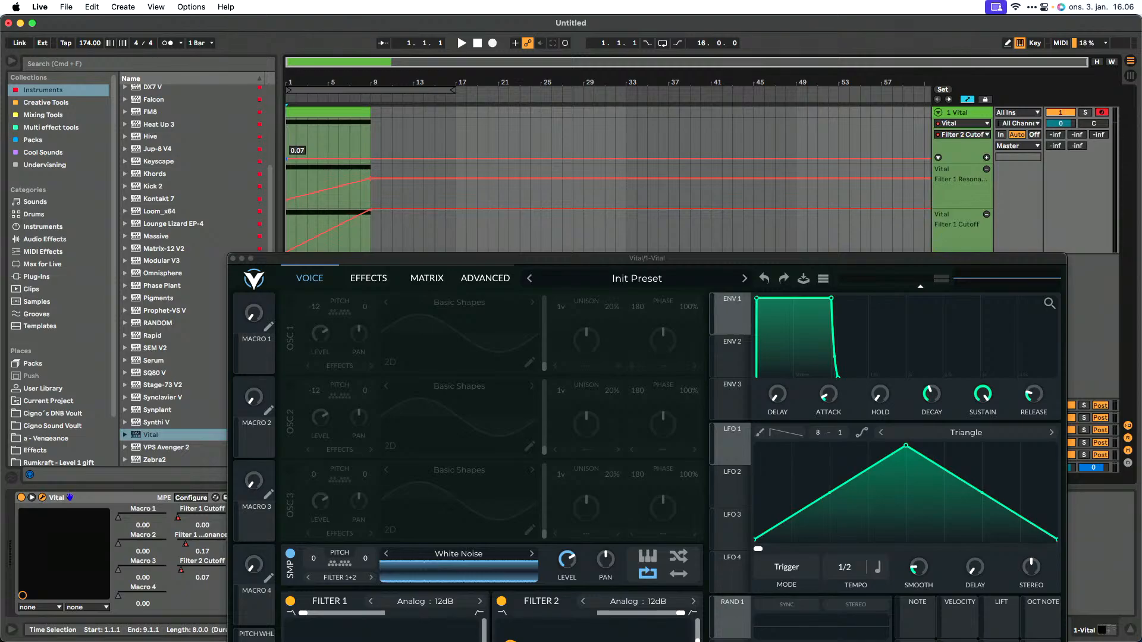
{"action": "left_click", "coordinate": [305, 164]}
Step: Insert a sine shape into the Filter 2 Cutoff automation over the first half bar, from 1.1.1 to 1.3.1
{"action": "scroll", "coordinate": [302, 163], "scroll_direction": "up", "scroll_amount": 5}
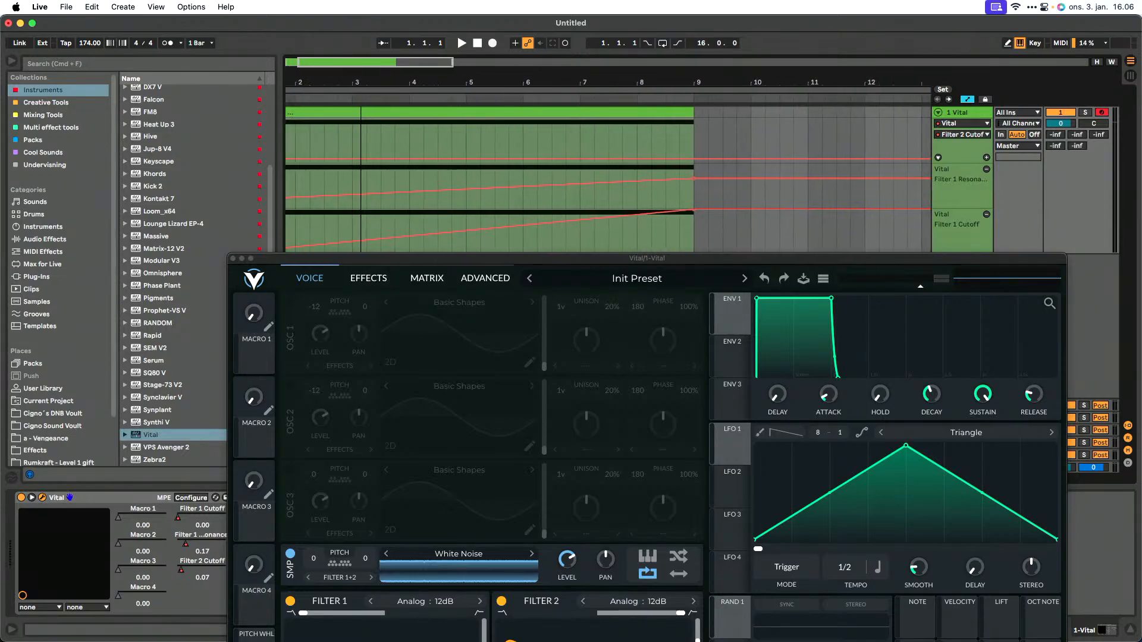
{"action": "scroll", "coordinate": [610, 155], "scroll_direction": "left", "scroll_amount": 3}
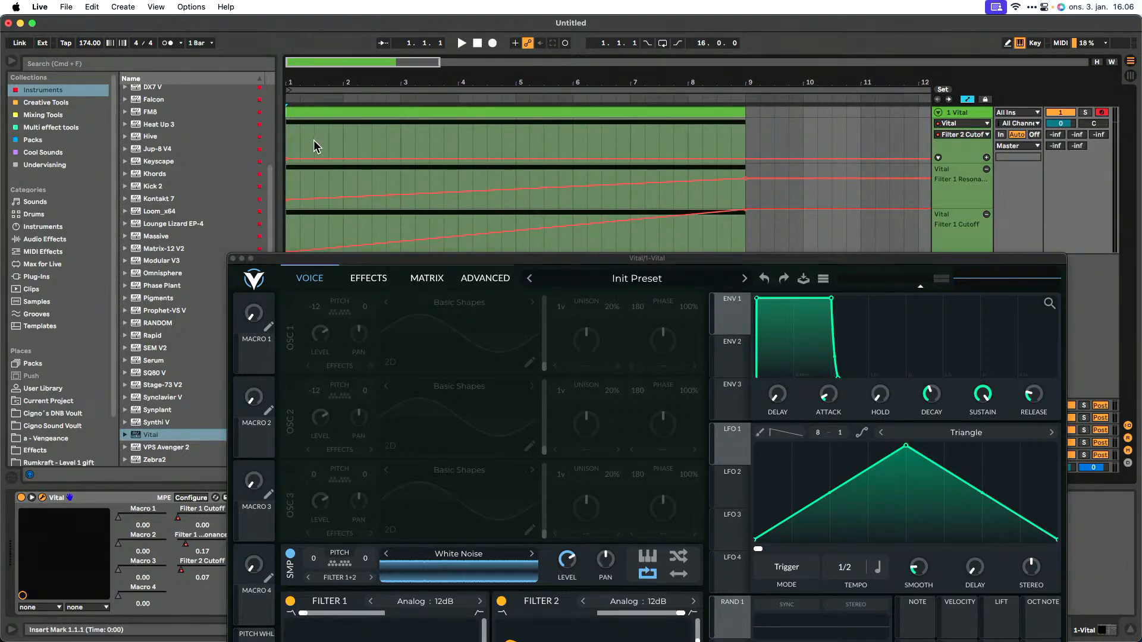
{"action": "left_click_drag", "start_coordinate": [316, 140], "coordinate": [273, 141]}
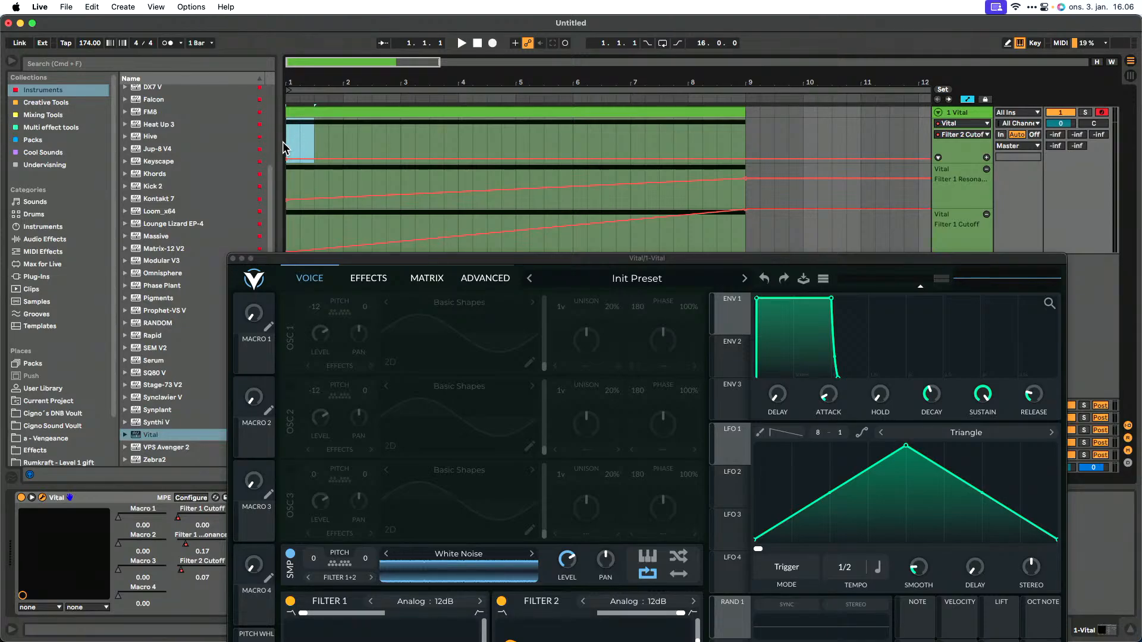
{"action": "right_click", "coordinate": [305, 144]}
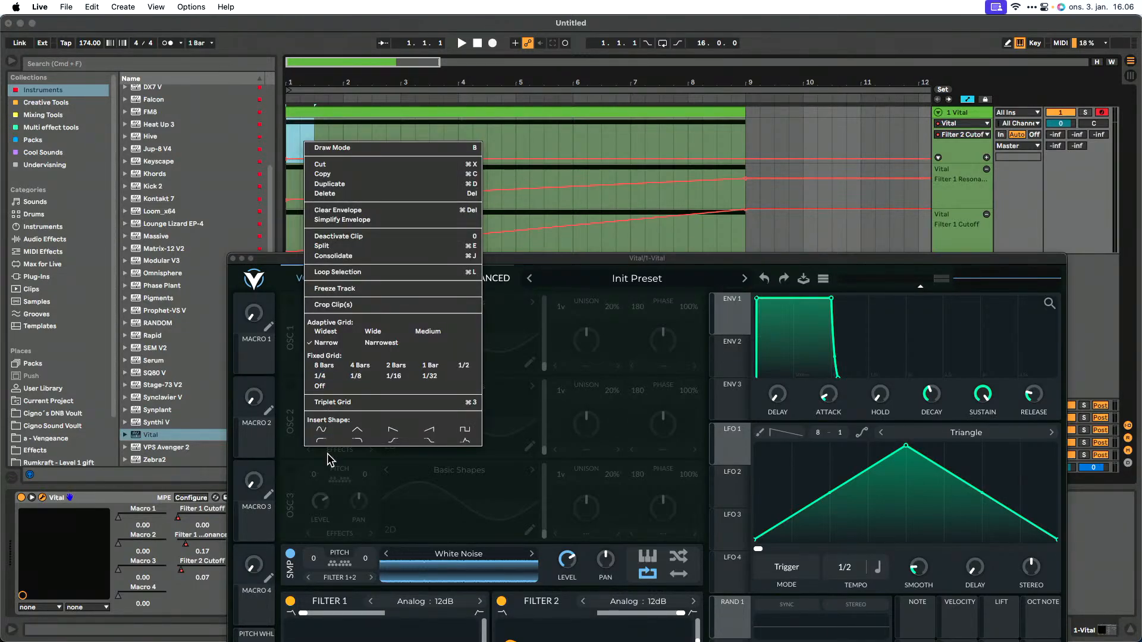
{"action": "left_click", "coordinate": [321, 429]}
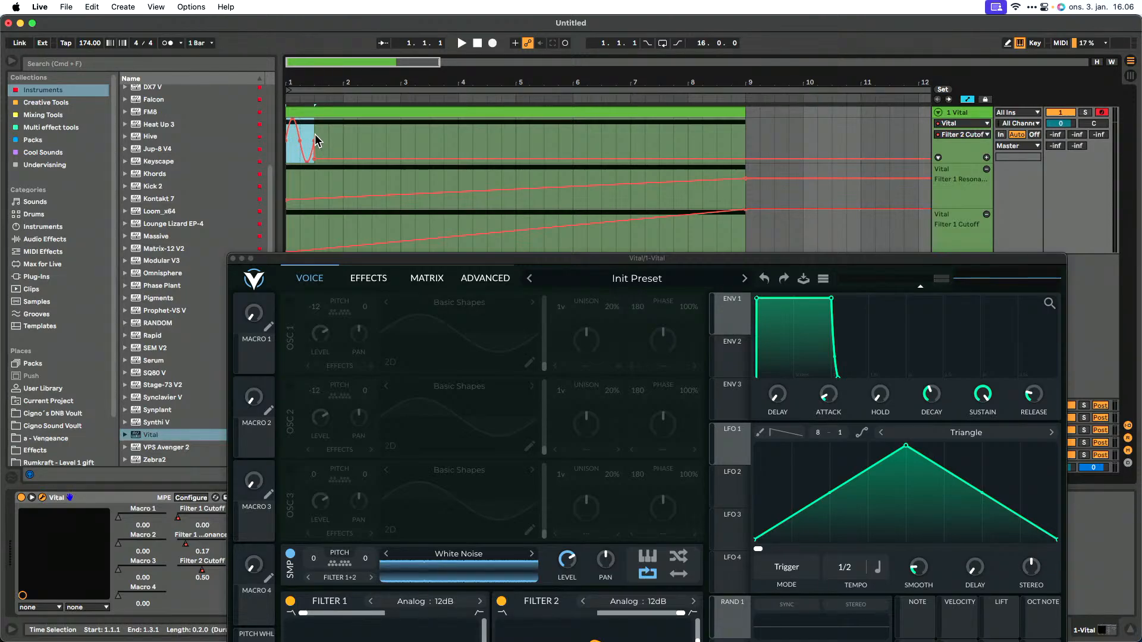
Step: Duplicate the half-bar sine shape along the Filter 2 Cutoff lane up to bar 9, and play the clip from bar 1
{"action": "key", "text": "super+d"}
{"action": "key", "text": "super+d"}
{"action": "key", "text": "super+d"}
{"action": "key", "text": "super+d"}
{"action": "key", "text": "super+d"}
{"action": "key", "text": "super+d"}
{"action": "key", "text": "super+d"}
{"action": "key", "text": "super+d"}
{"action": "key", "text": "super+d"}
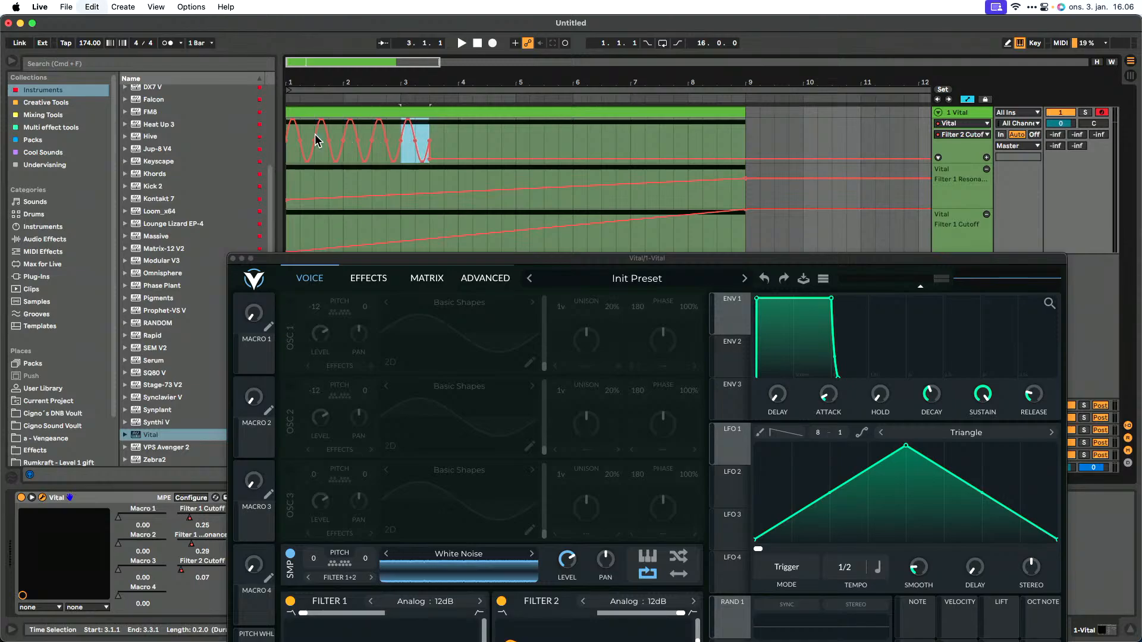
{"action": "key", "text": "super+d"}
{"action": "key", "text": "super+d"}
{"action": "key", "text": "super+d"}
{"action": "key", "text": "super+d"}
{"action": "key", "text": "super+d"}
{"action": "key", "text": "super+d"}
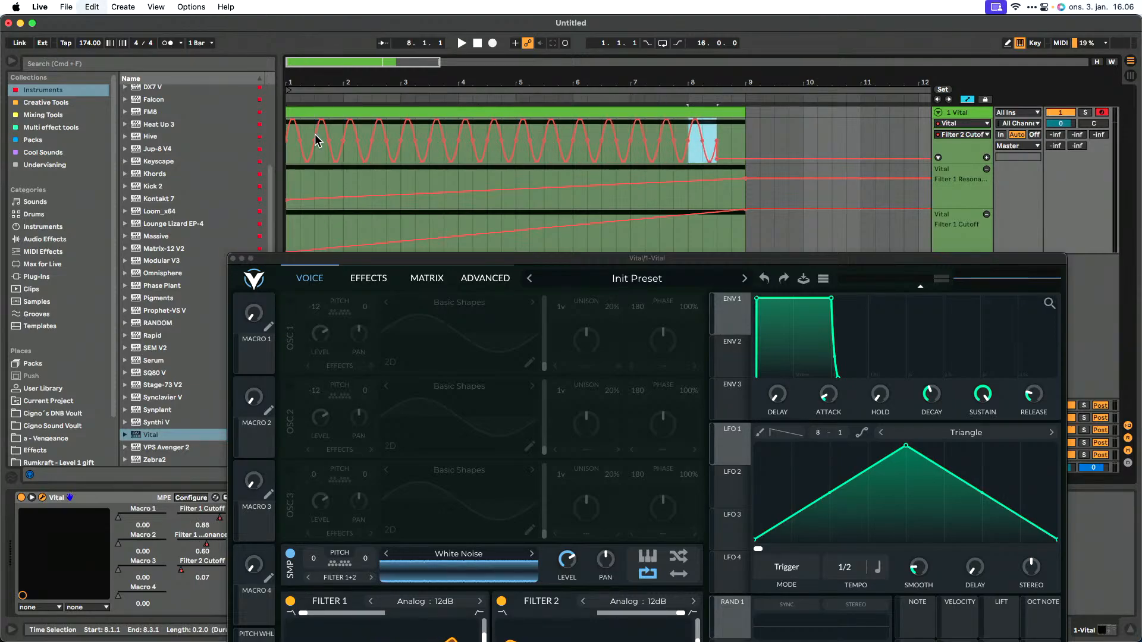
{"action": "left_click", "coordinate": [307, 113]}
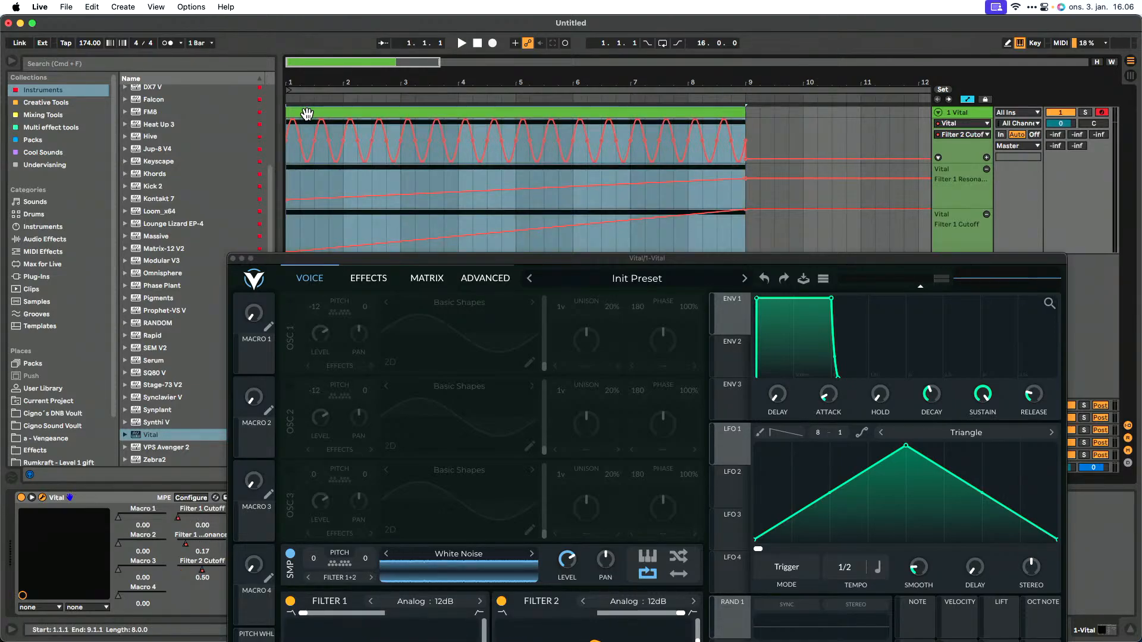
{"action": "key", "text": "space"}
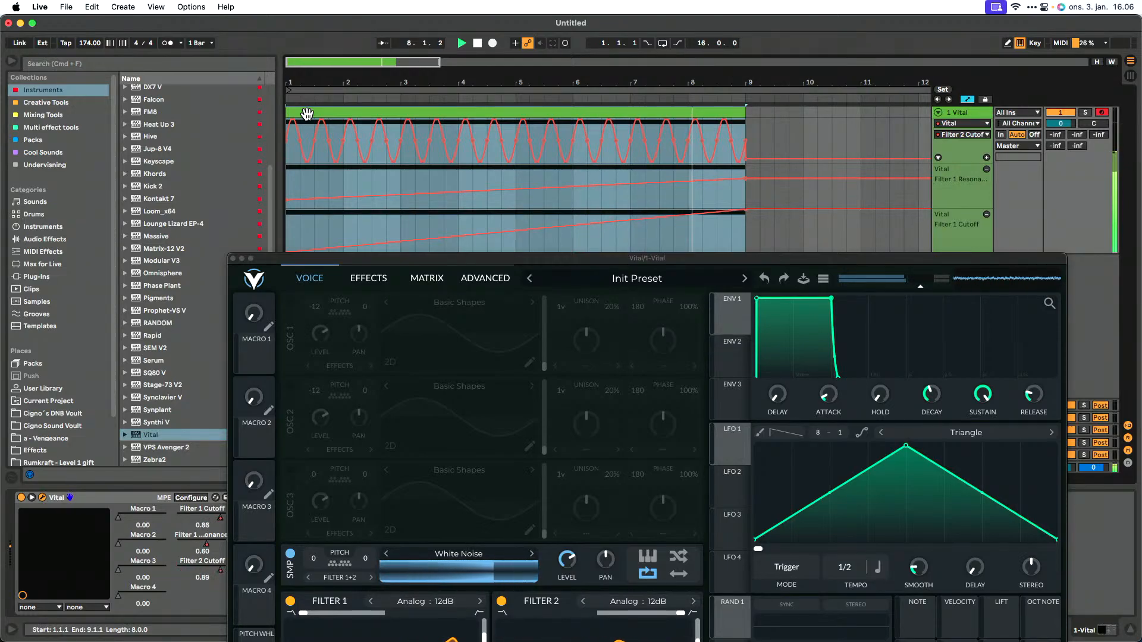
Step: Scale down the start of the Filter 2 Cutoff sine automation so its swings grow towards bar 9, and play the clip
{"action": "key", "text": "space"}
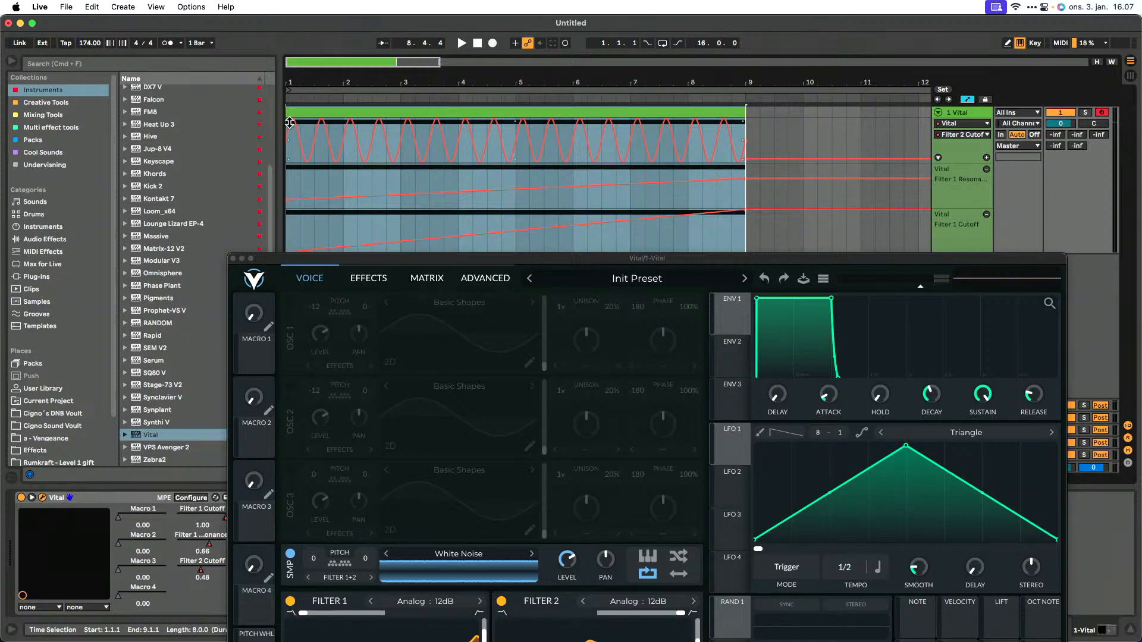
{"action": "left_click_drag", "start_coordinate": [289, 123], "coordinate": [416, 161]}
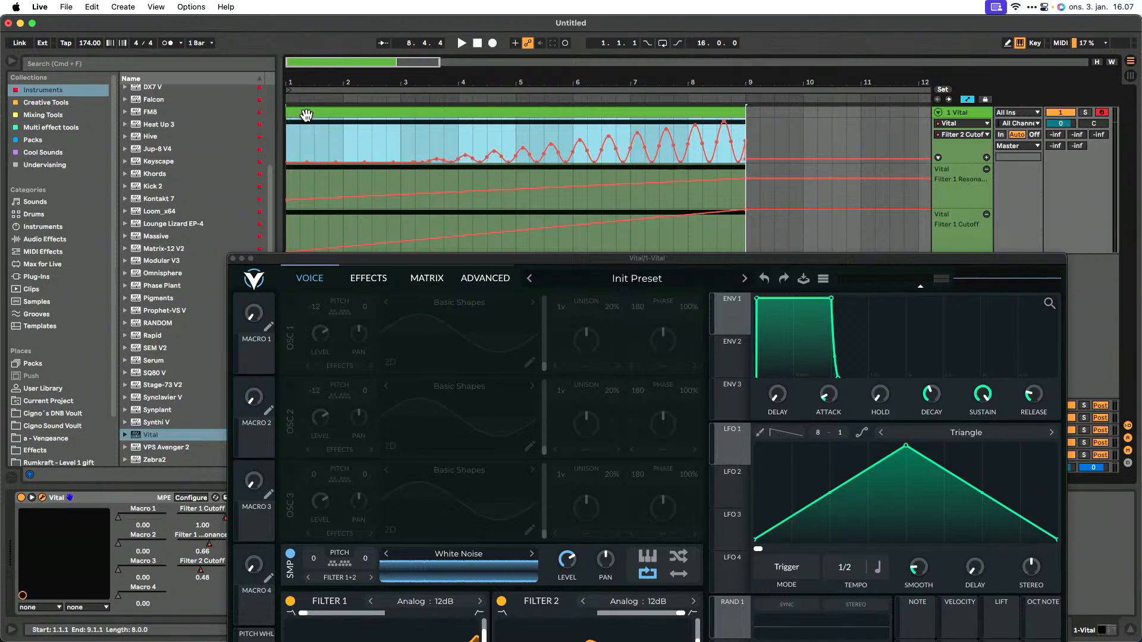
{"action": "key", "text": "space"}
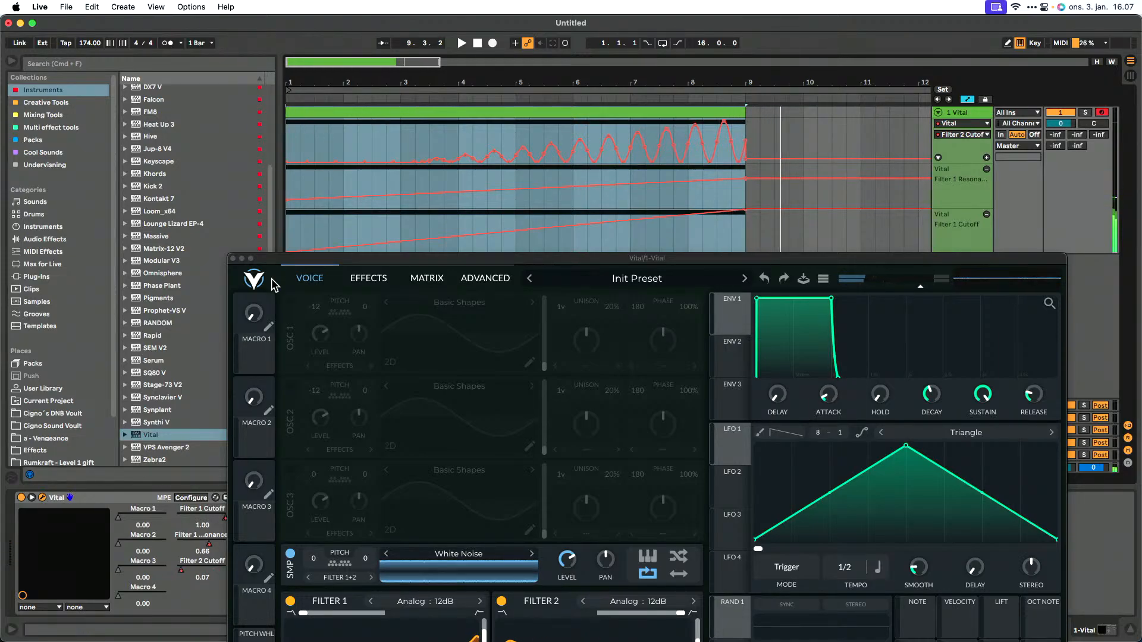
Step: Return to Vital's voice page, move the window up to expose the filters, and blend Filter 1 to its middle band-pass position
{"action": "left_click", "coordinate": [443, 275]}
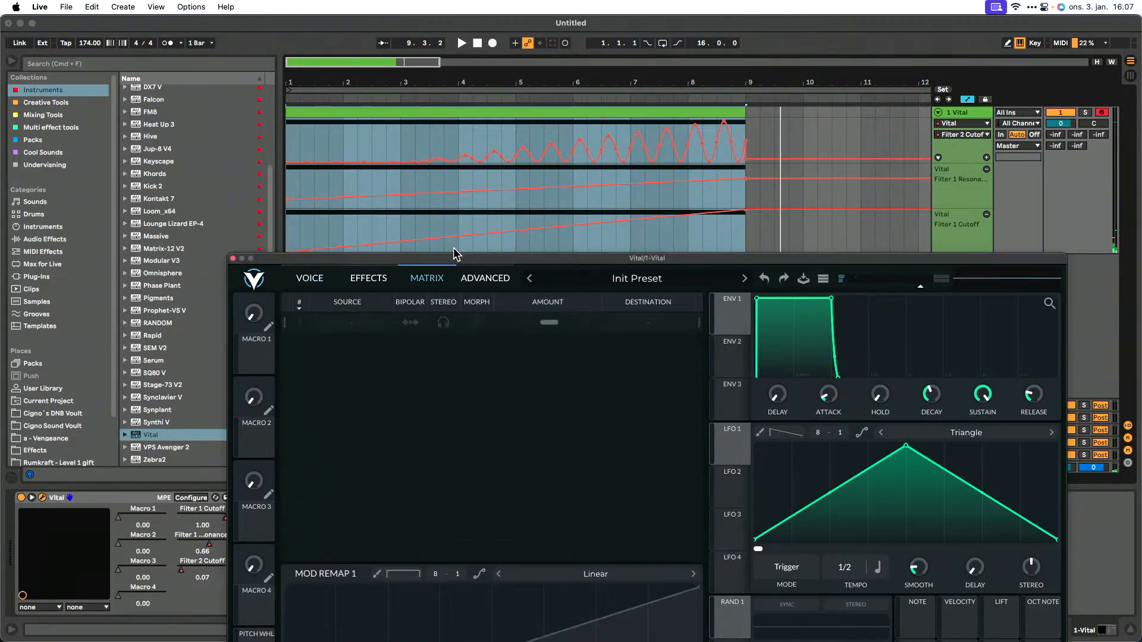
{"action": "left_click", "coordinate": [428, 234]}
{"action": "left_click", "coordinate": [321, 281]}
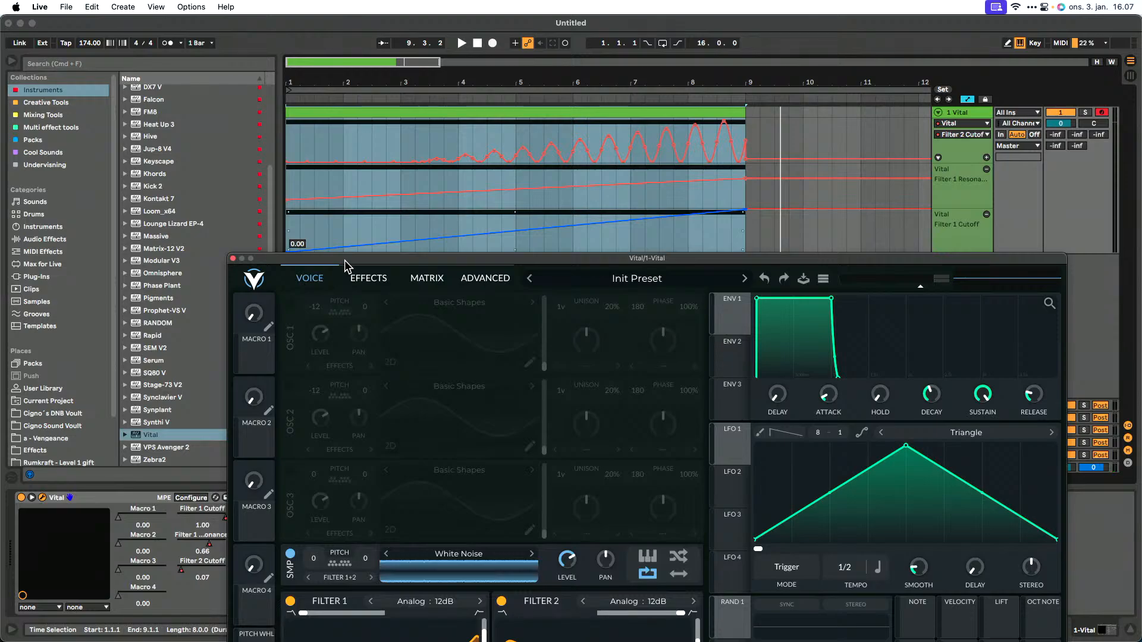
{"action": "left_click_drag", "start_coordinate": [346, 260], "coordinate": [348, 125]}
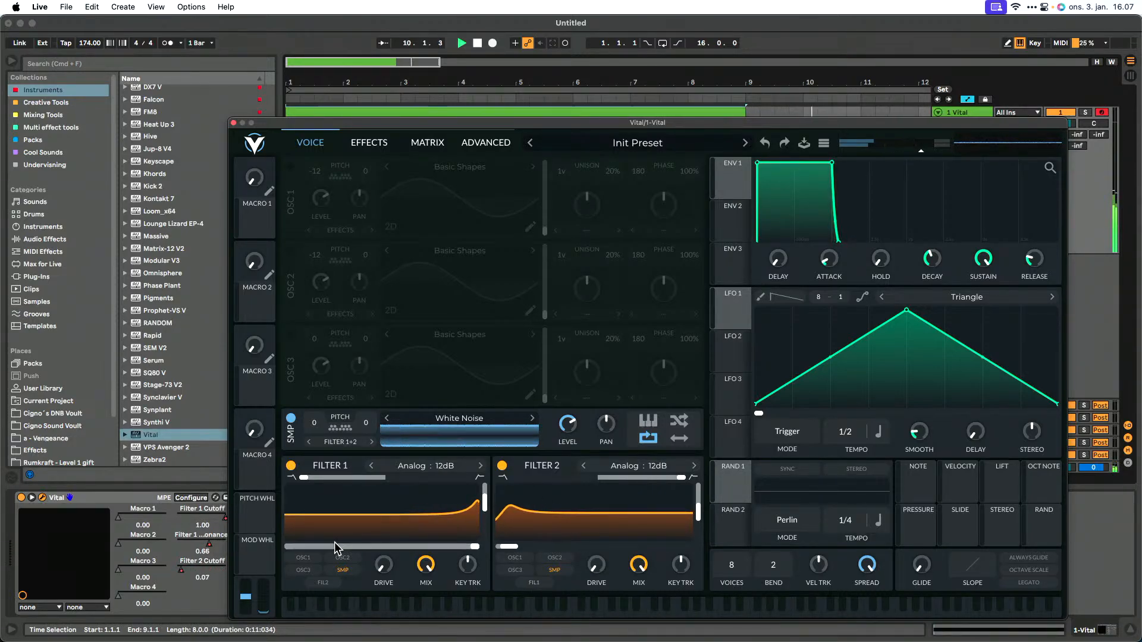
{"action": "left_click_drag", "start_coordinate": [303, 475], "coordinate": [387, 483]}
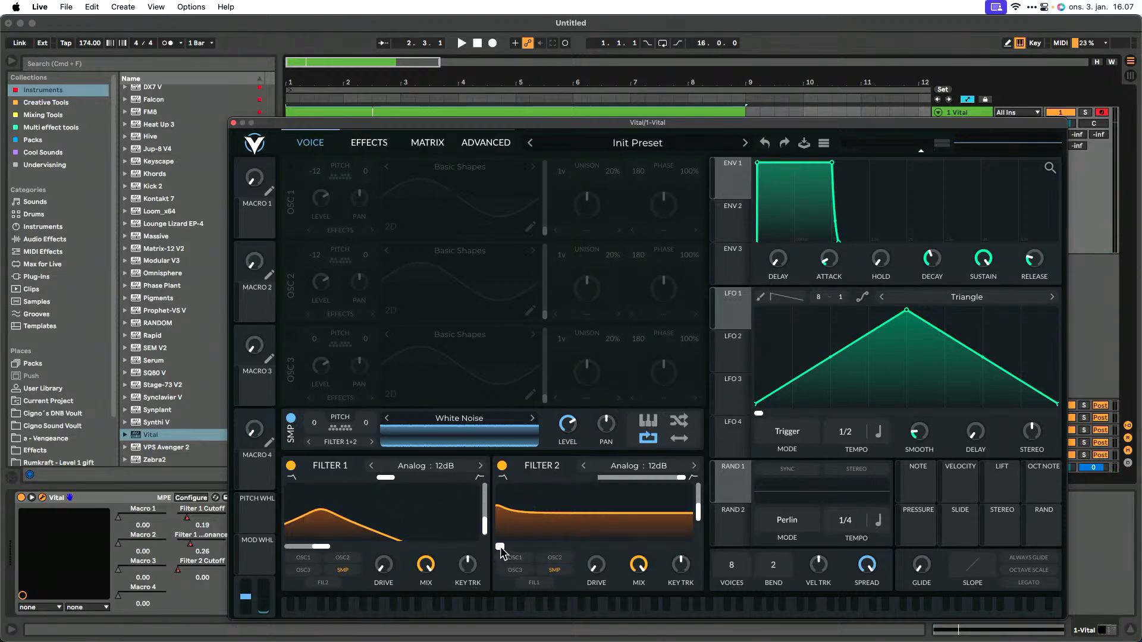
Step: Try Filter 2's cutoff at its minimum, close Vital, and re-enable the overridden automation
{"action": "left_click_drag", "start_coordinate": [487, 547], "coordinate": [281, 198]}
{"action": "left_click", "coordinate": [234, 123]}
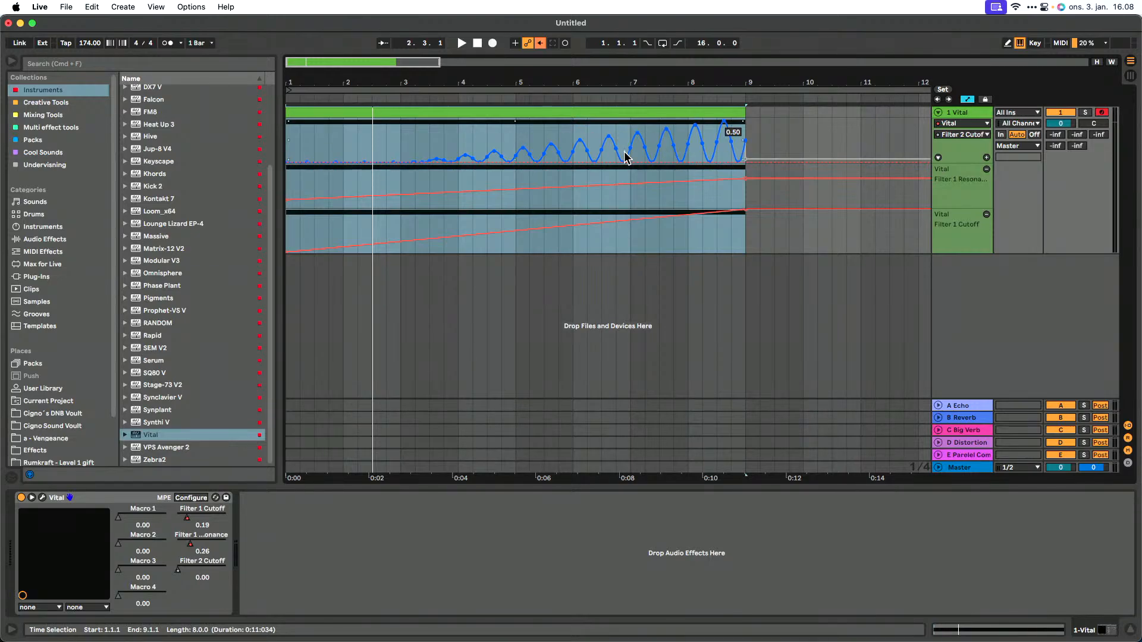
{"action": "left_click", "coordinate": [540, 44]}
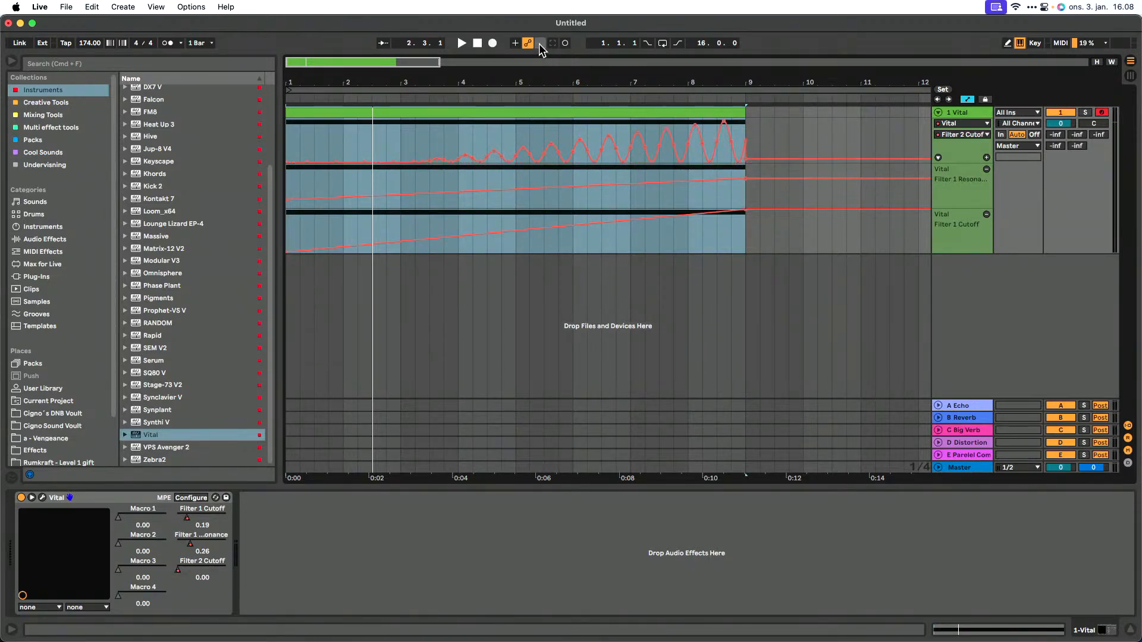
Step: Scale up the Filter 2 Cutoff sine across the whole clip, raise the lane's start point to 1.00, and play
{"action": "left_click", "coordinate": [290, 121]}
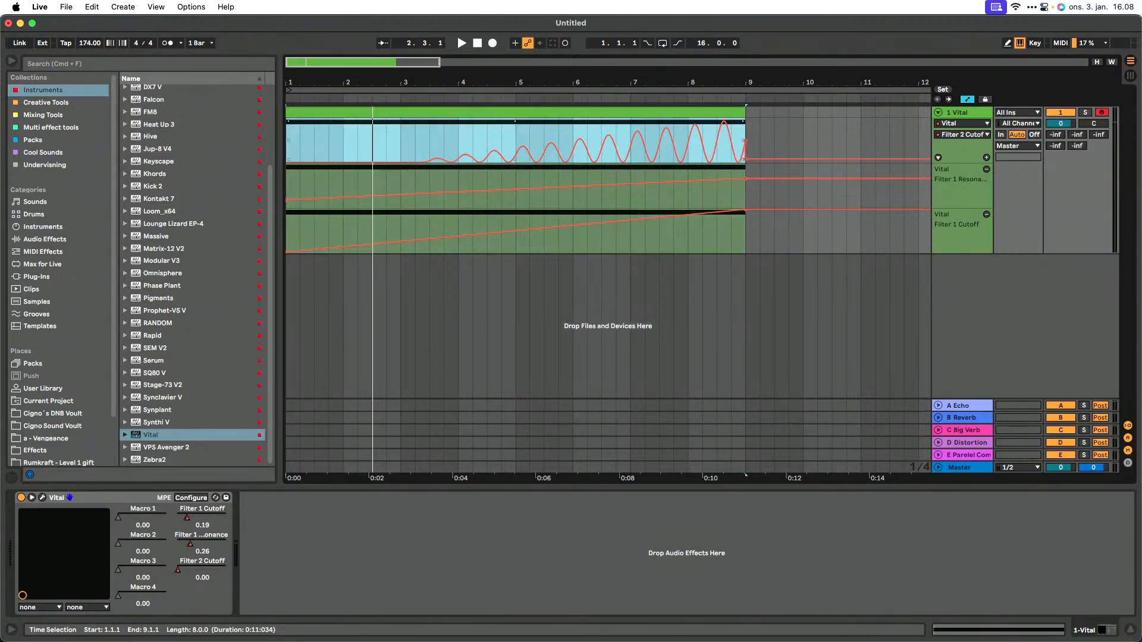
{"action": "left_click_drag", "start_coordinate": [290, 122], "coordinate": [290, 95]}
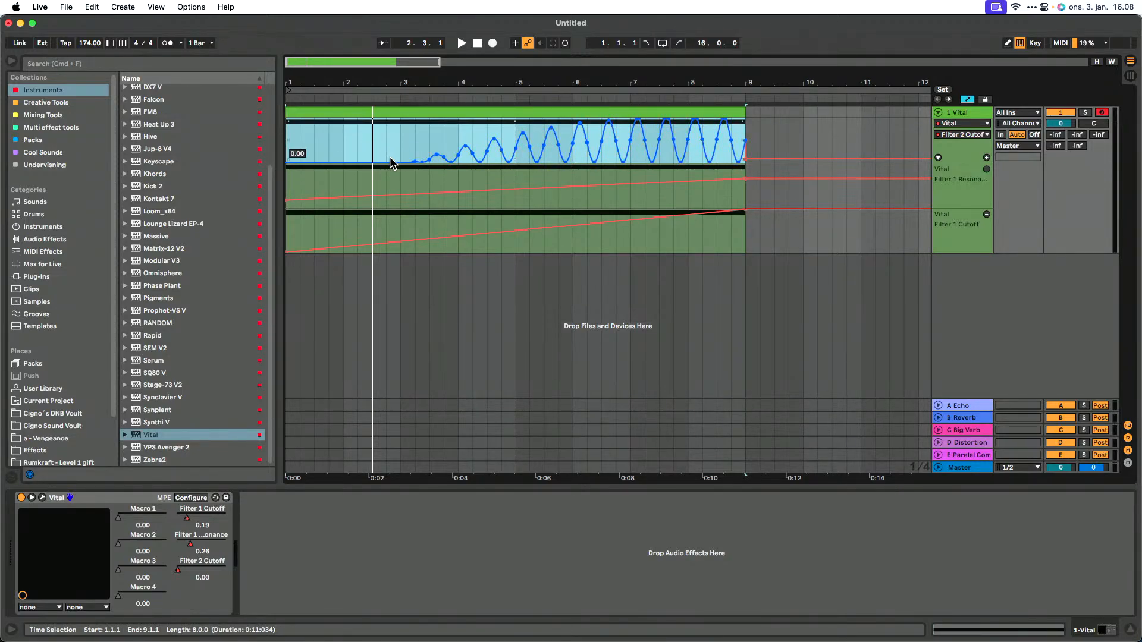
{"action": "left_click", "coordinate": [291, 162]}
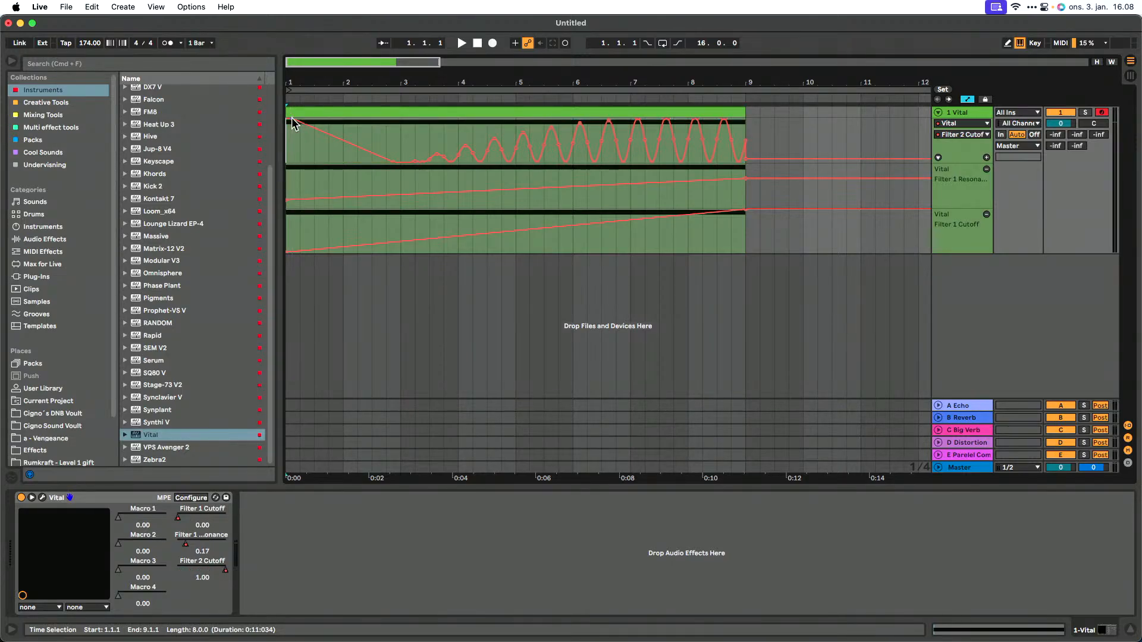
{"action": "key", "text": "space"}
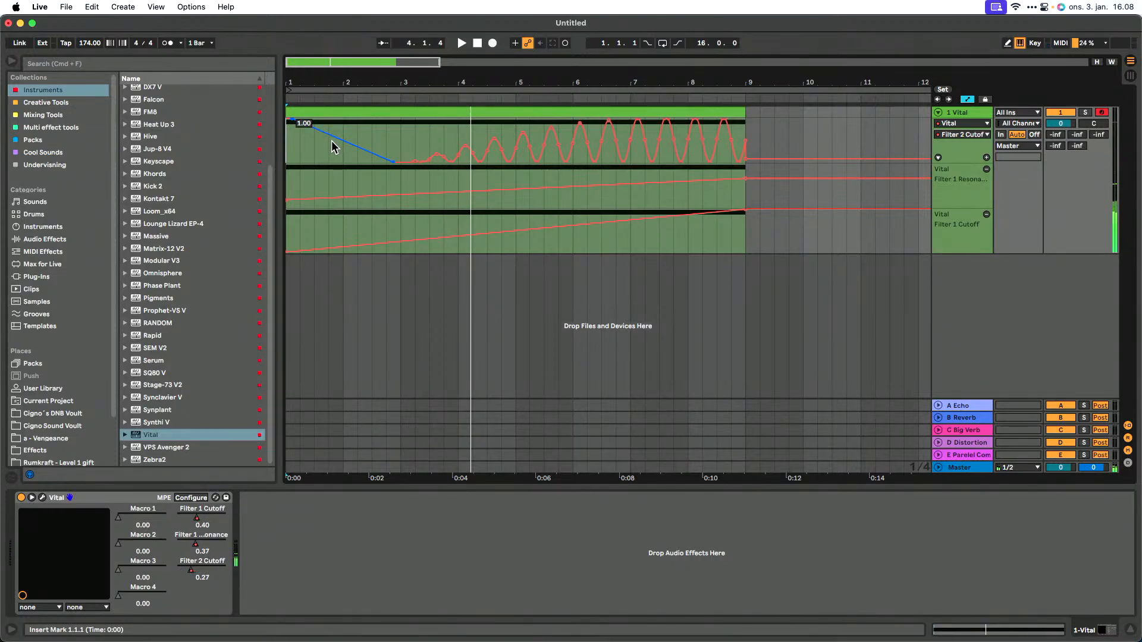
Step: Bend the opening slope of the Filter 2 Cutoff lane into a falling curve starting at about 0.69, and replay the clip
{"action": "key", "text": "space"}
{"action": "key", "text": "space"}
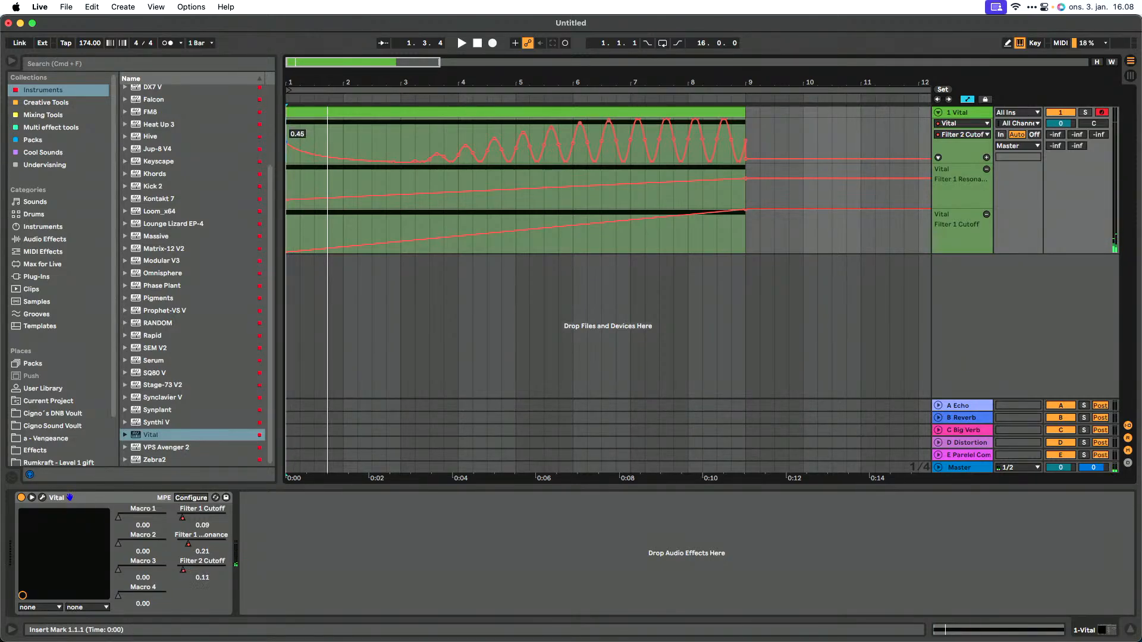
{"action": "key", "text": "space"}
{"action": "key", "text": "space"}
{"action": "key", "text": "space"}
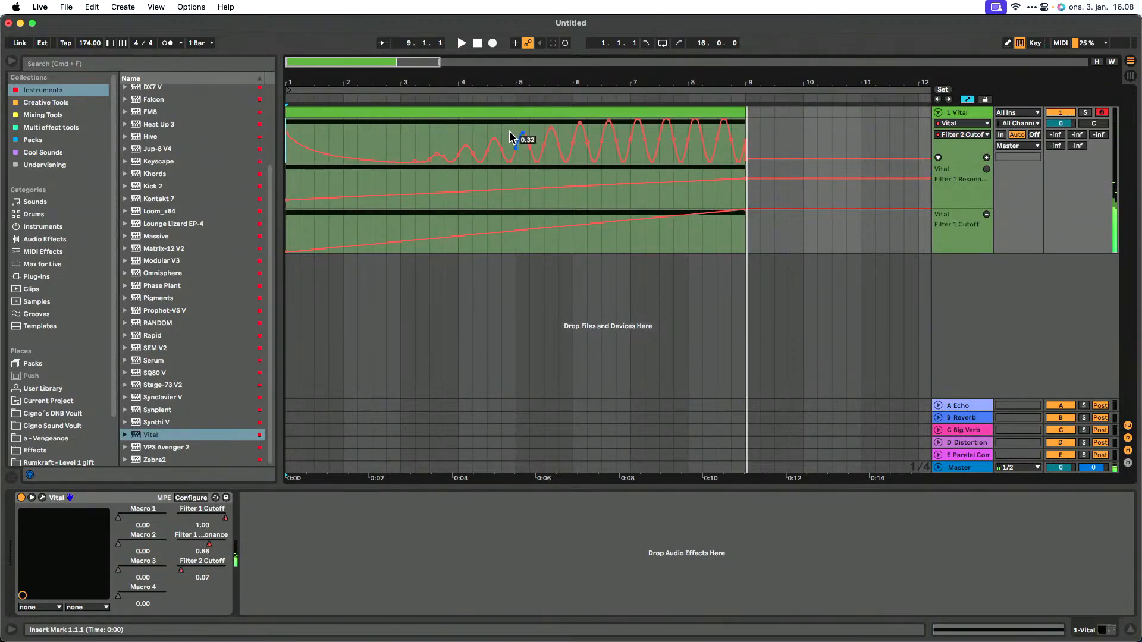
Step: Scale down the Filter 2 Cutoff sine peaks from 4.1.1 to 9.1.1, and play the clip from bar 1
{"action": "left_click_drag", "start_coordinate": [458, 139], "coordinate": [745, 146]}
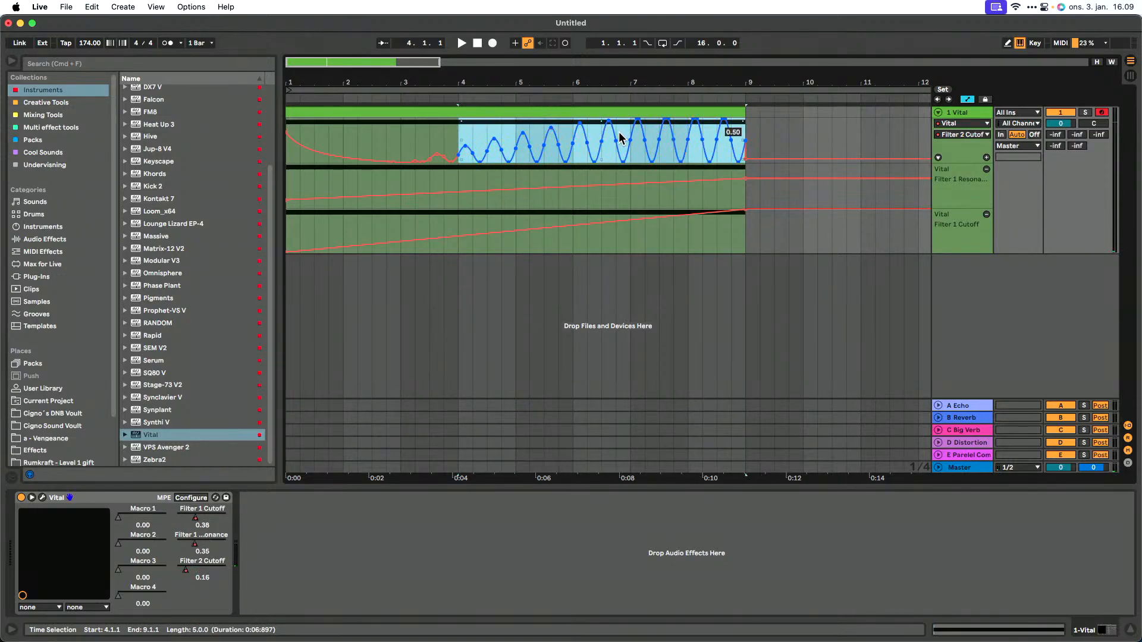
{"action": "left_click_drag", "start_coordinate": [603, 121], "coordinate": [603, 138]}
{"action": "key", "text": "space"}
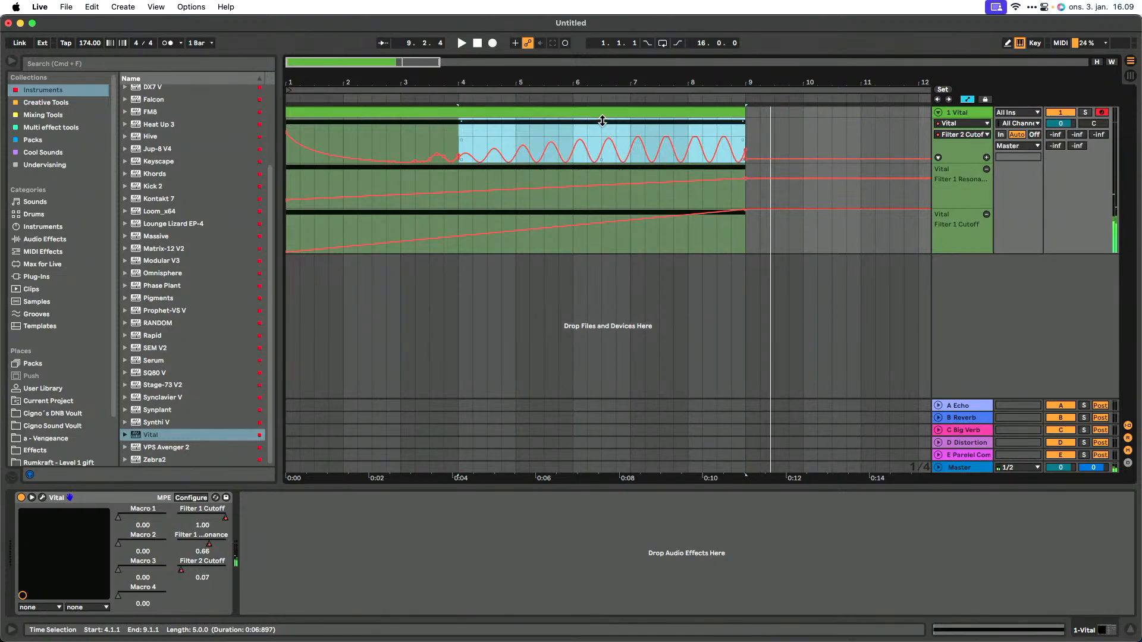
{"action": "left_click", "coordinate": [663, 112]}
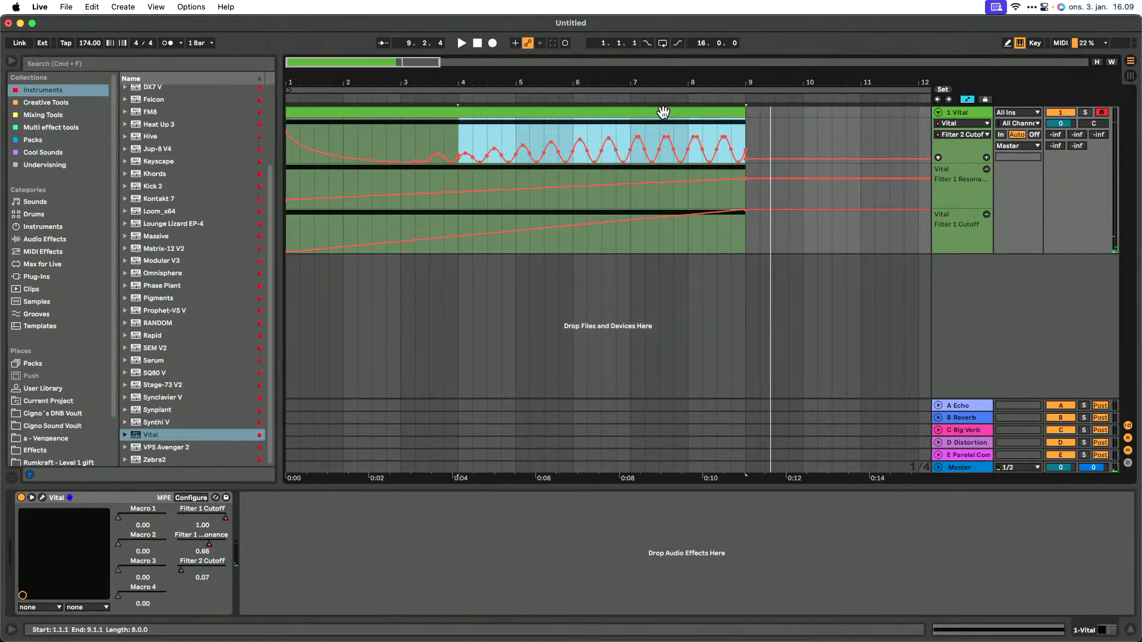
{"action": "left_click", "coordinate": [391, 115]}
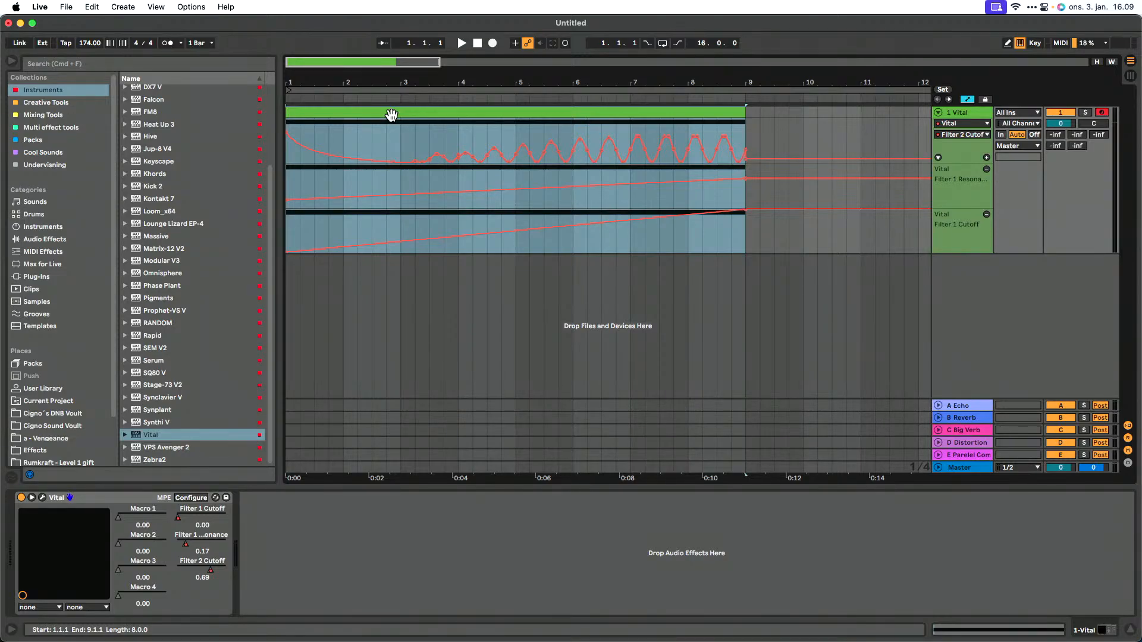
{"action": "key", "text": "space"}
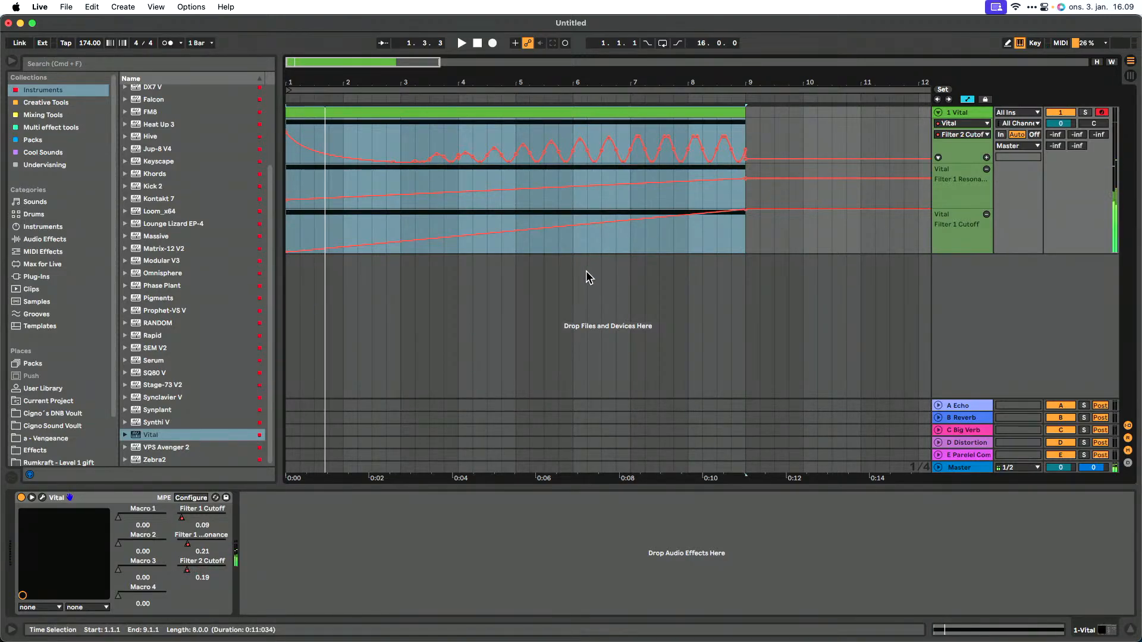
Step: Open Vital and replace the White Noise sample with 29_CleanSine_DX100_F0, auditioning the neighbouring CleanSine samples during playback
{"action": "left_click", "coordinate": [42, 498]}
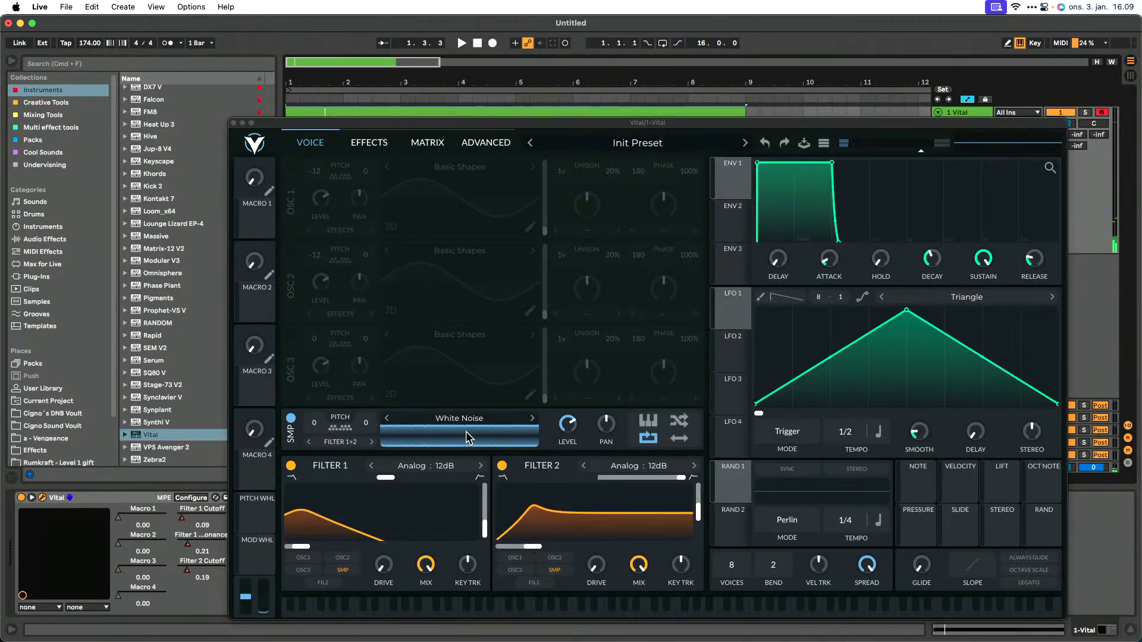
{"action": "left_click", "coordinate": [537, 423]}
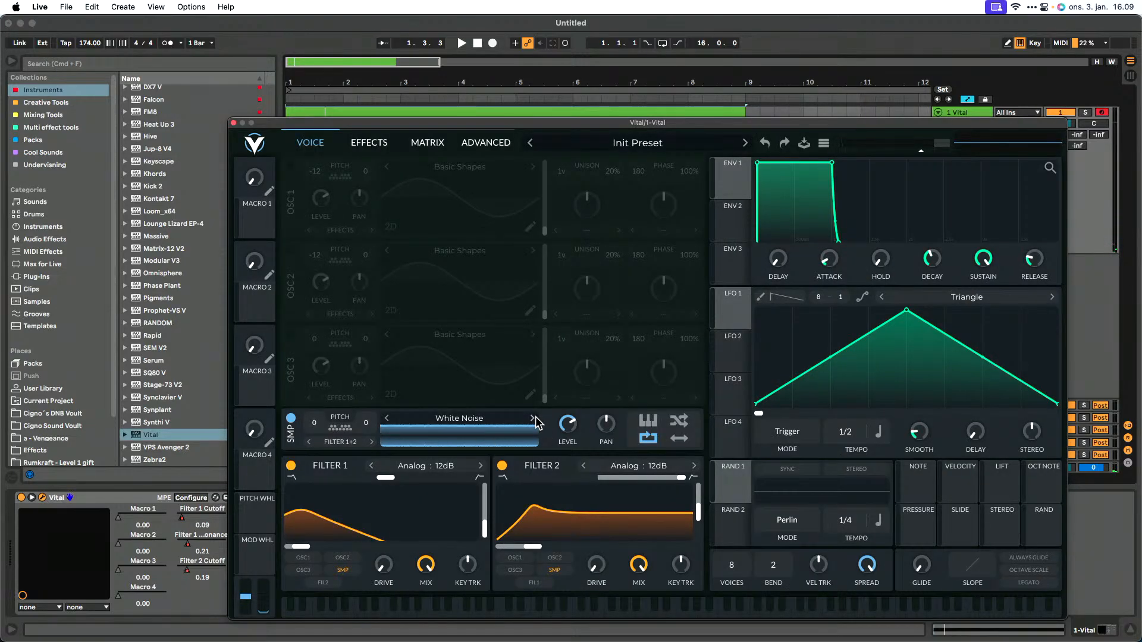
{"action": "left_click", "coordinate": [536, 420]}
{"action": "key", "text": "space"}
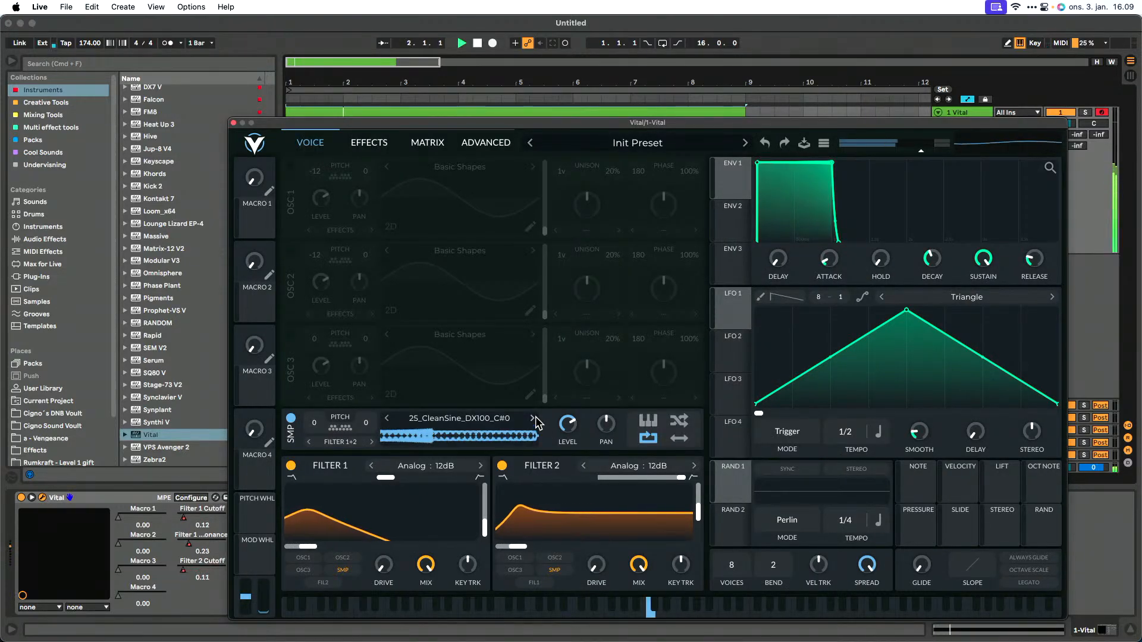
{"action": "left_click", "coordinate": [533, 419]}
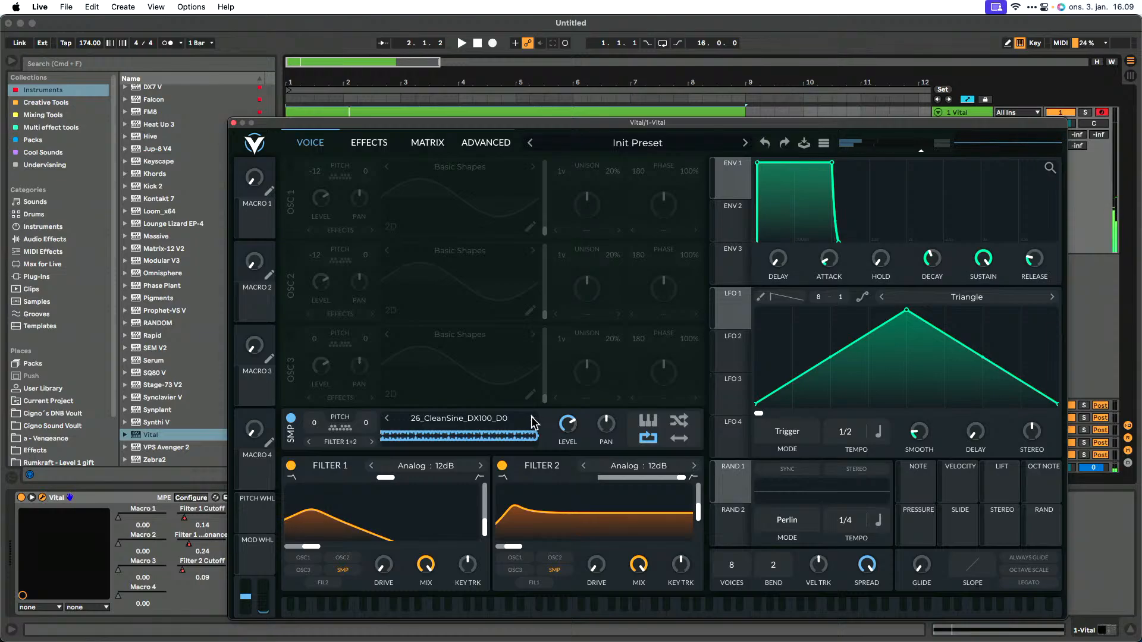
{"action": "left_click", "coordinate": [533, 419]}
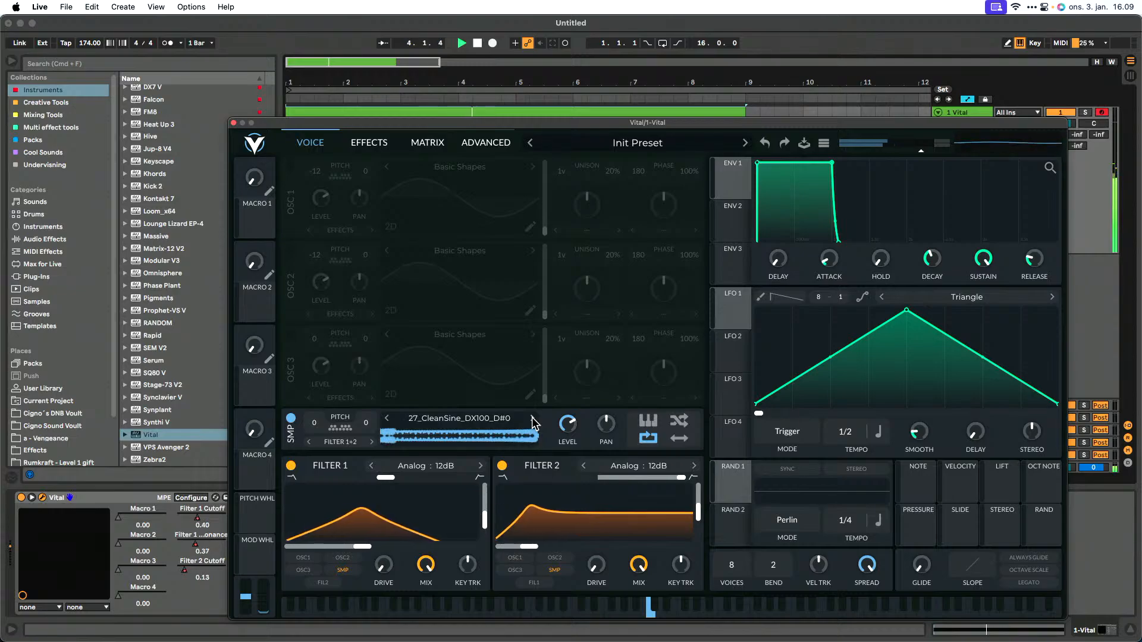
{"action": "double_click", "coordinate": [532, 419]}
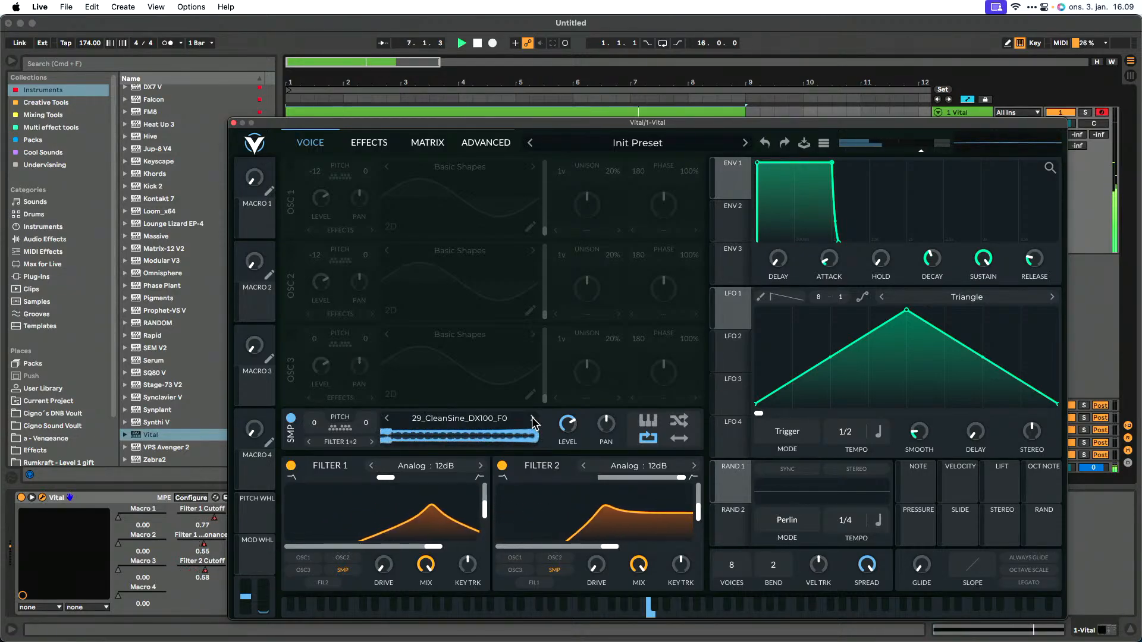
Step: Set the sample transpose to 36 semitones while replaying the clip
{"action": "left_click_drag", "start_coordinate": [312, 427], "coordinate": [321, 350]}
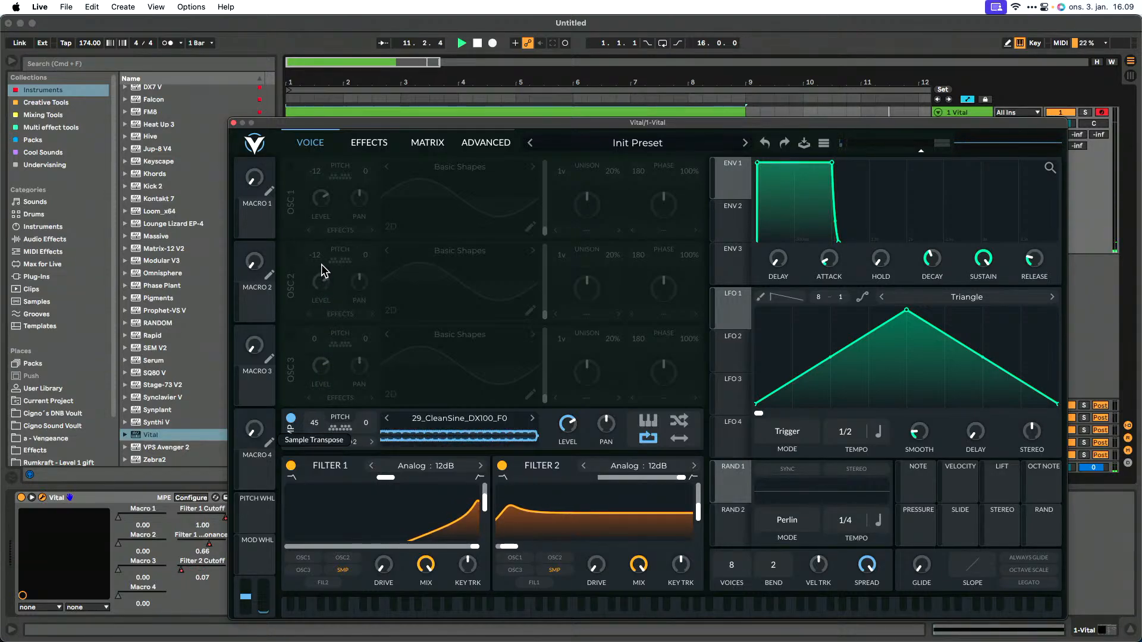
{"action": "left_click_drag", "start_coordinate": [321, 268], "coordinate": [322, 286]}
{"action": "key", "text": "space"}
{"action": "key", "text": "space"}
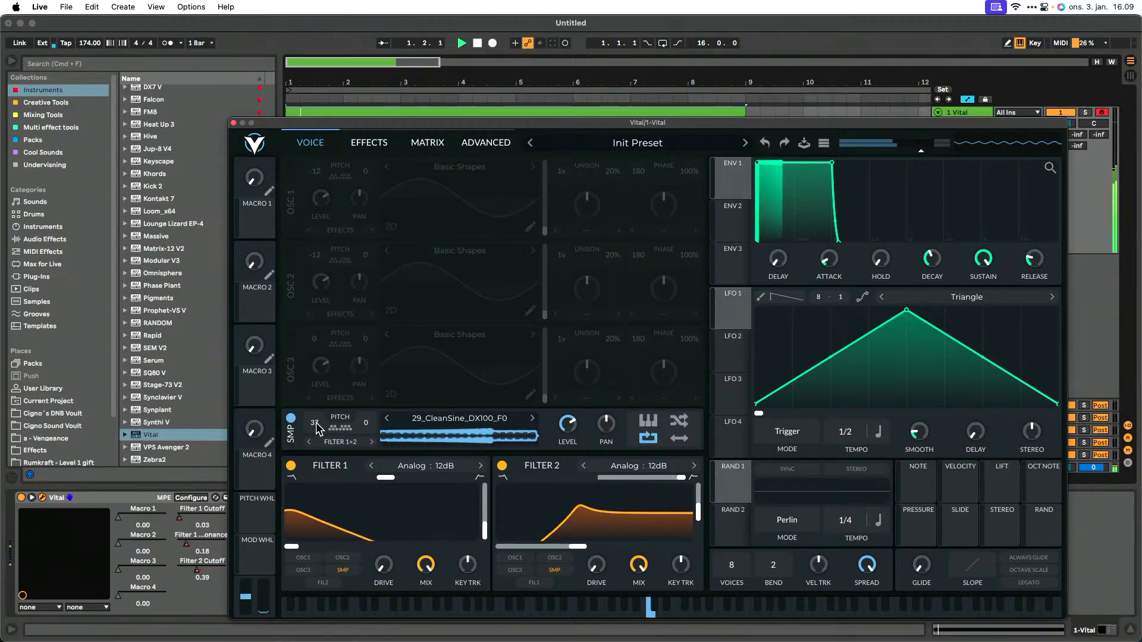
{"action": "left_click_drag", "start_coordinate": [317, 428], "coordinate": [318, 430]}
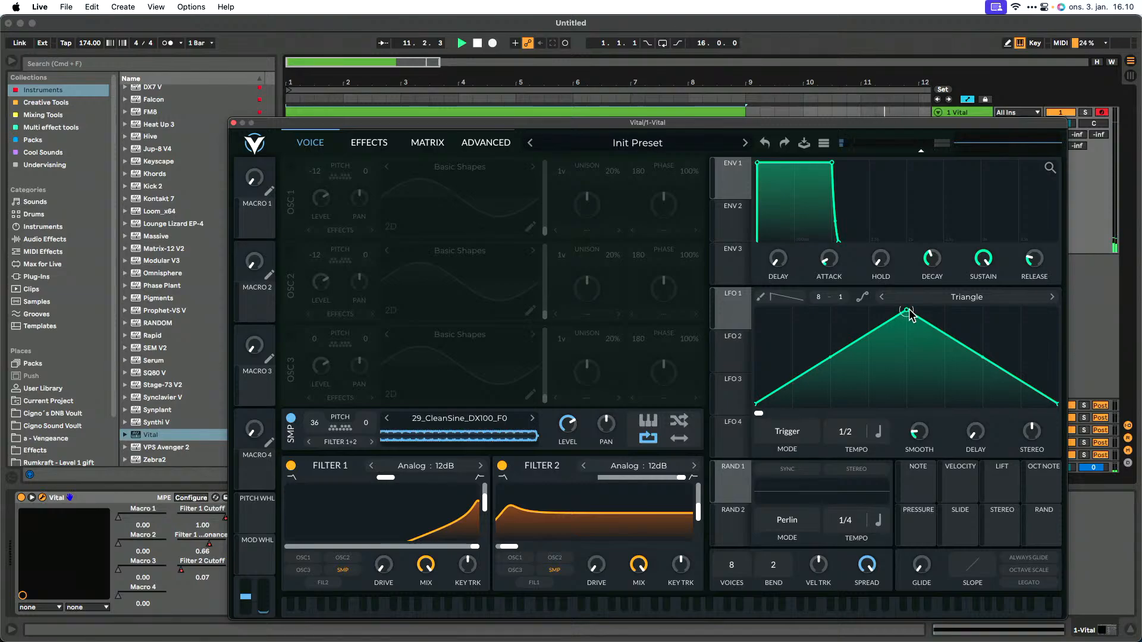
Step: Reshape LFO 1 into a rising ramp at tempo 8/1, assign it to the sample transpose, and play the clip
{"action": "left_click_drag", "start_coordinate": [908, 314], "coordinate": [1083, 287]}
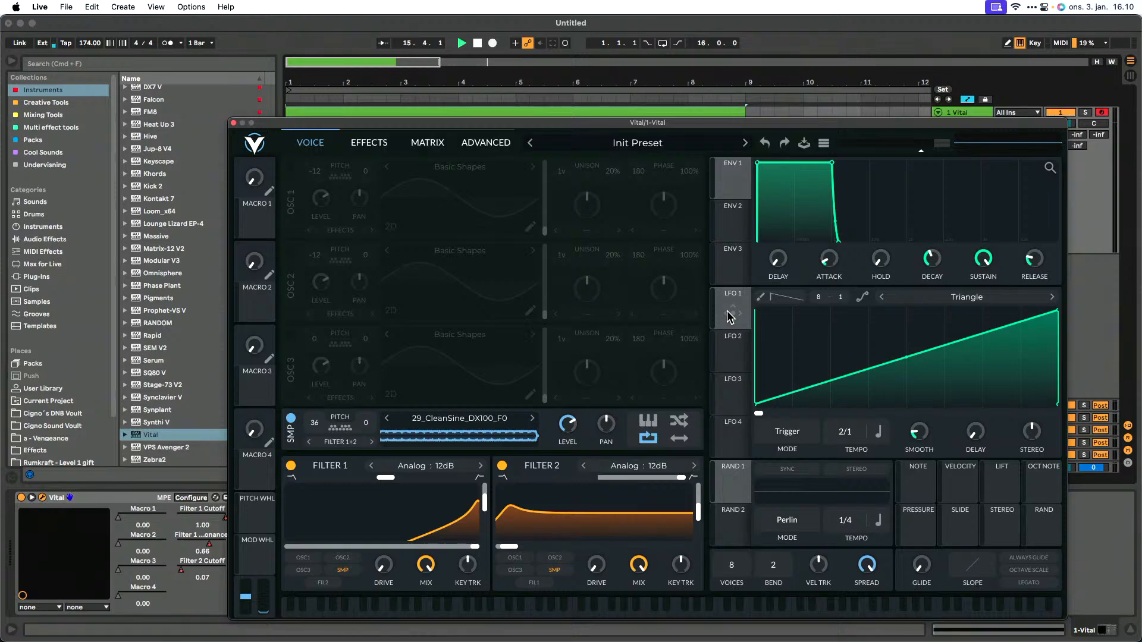
{"action": "left_click_drag", "start_coordinate": [730, 311], "coordinate": [313, 431]}
{"action": "key", "text": "space"}
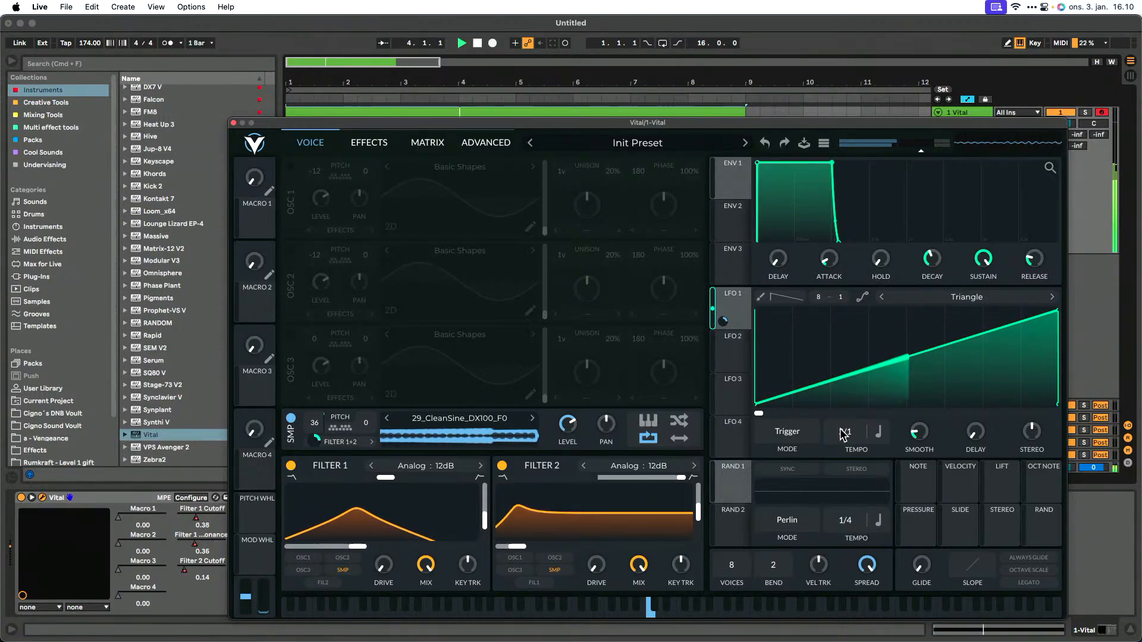
{"action": "scroll", "coordinate": [841, 443], "scroll_direction": "down", "scroll_amount": 1}
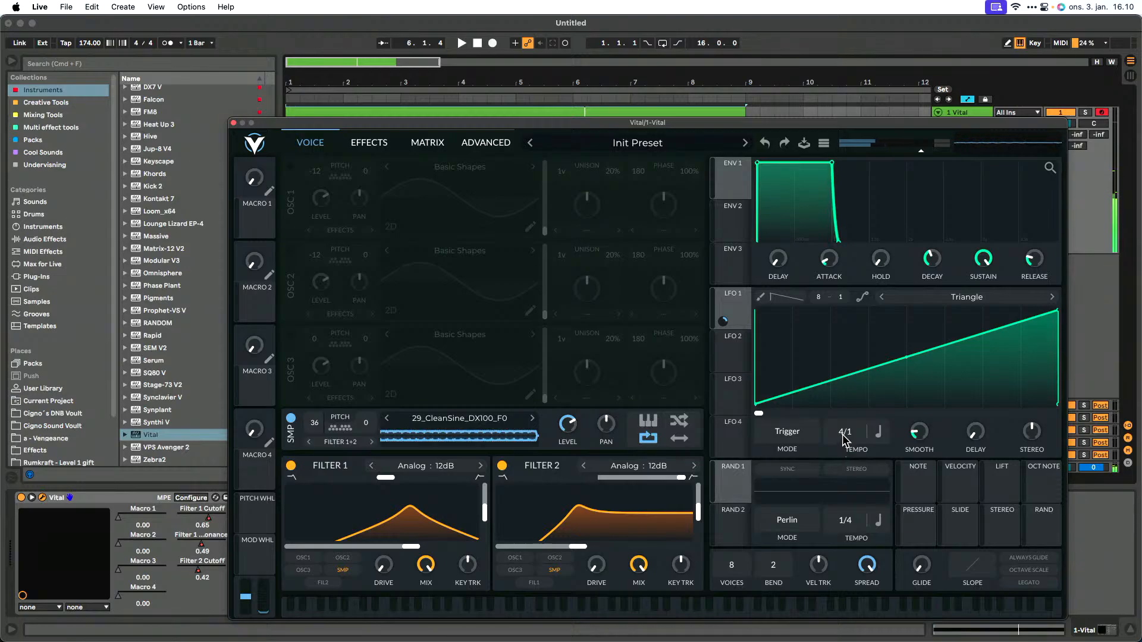
{"action": "key", "text": "space"}
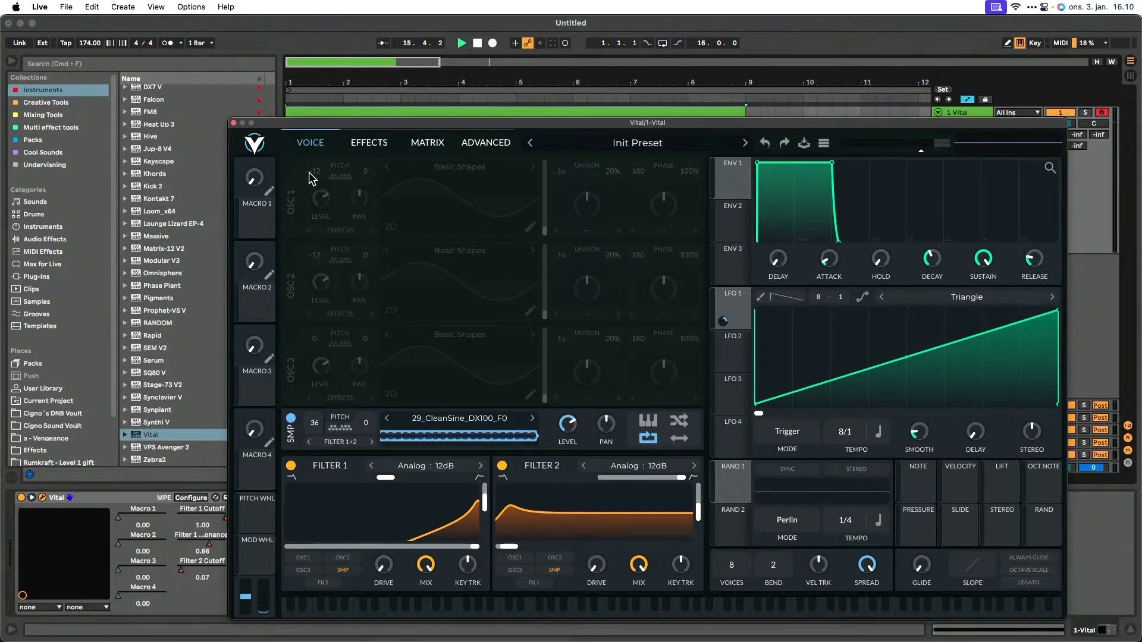
Step: Enable oscillator 1 with the plastic scissors wavetable and turn off the sampler
{"action": "left_click", "coordinate": [291, 169]}
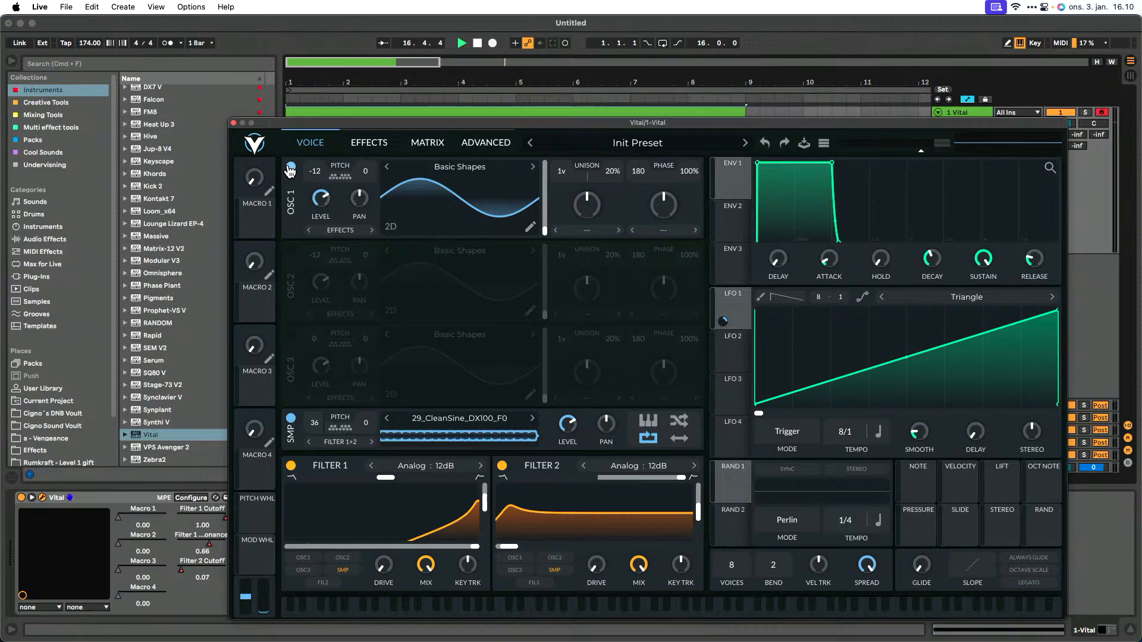
{"action": "left_click", "coordinate": [452, 169]}
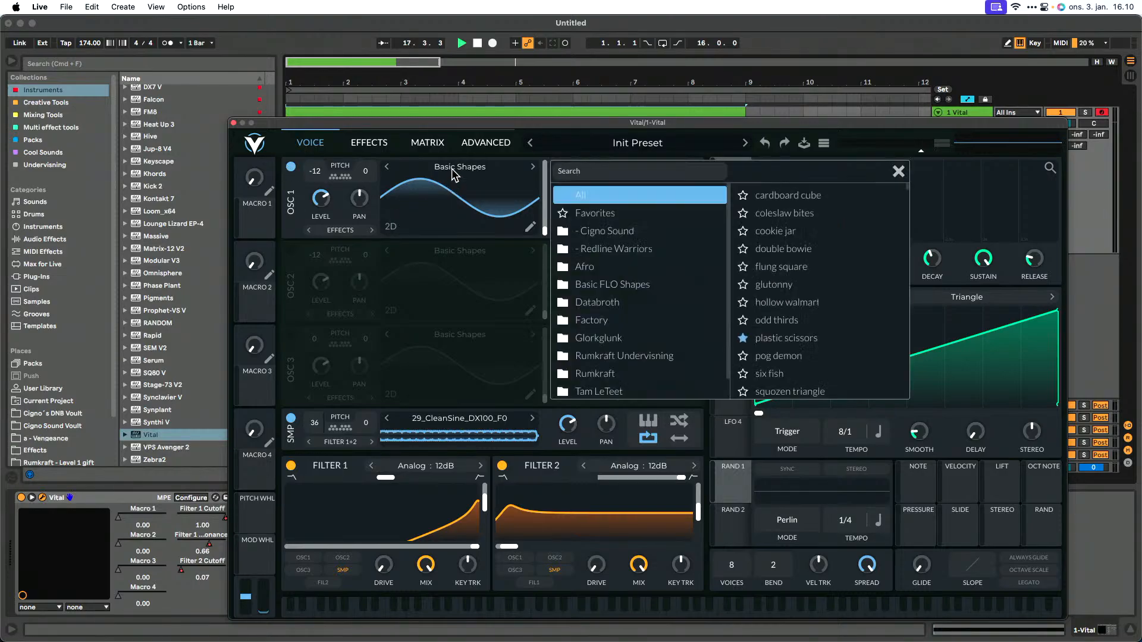
{"action": "left_click", "coordinate": [784, 337]}
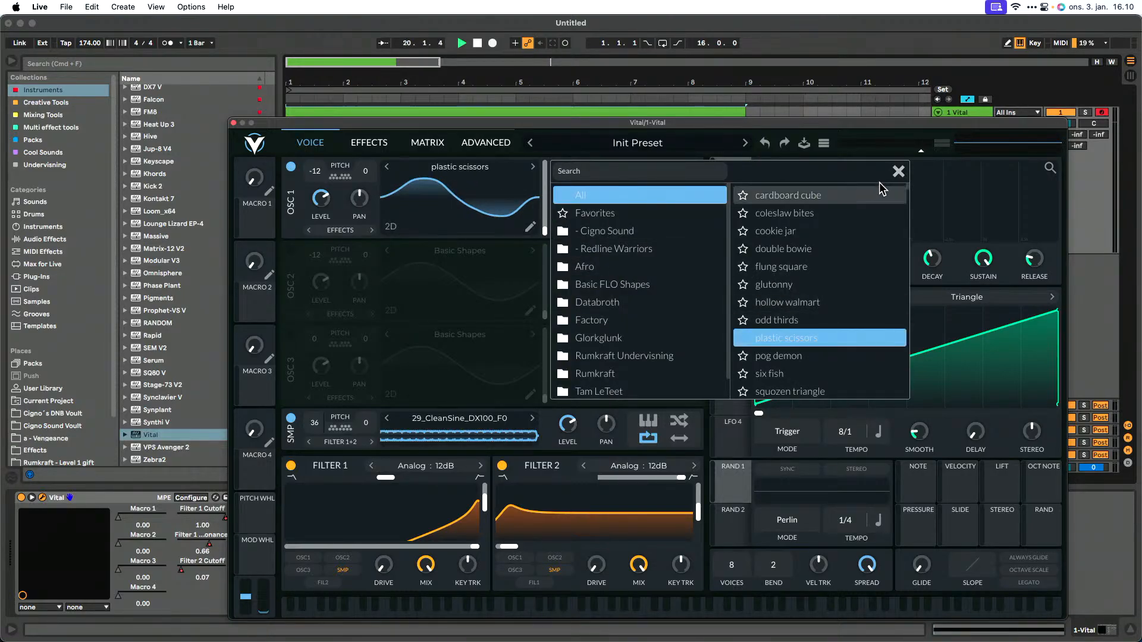
{"action": "left_click", "coordinate": [897, 172]}
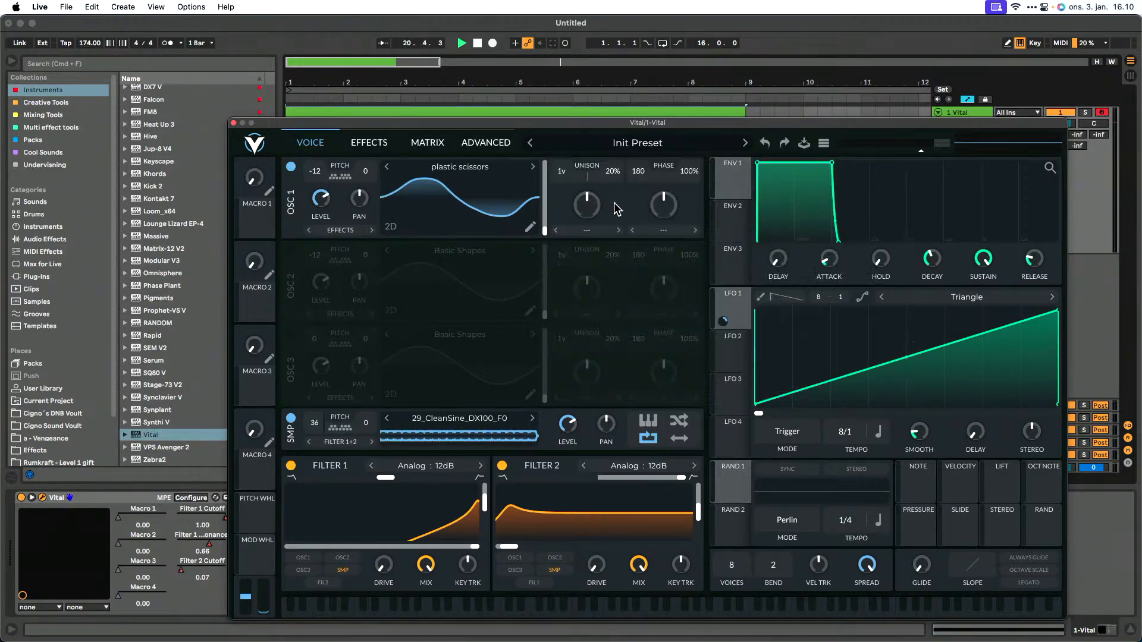
{"action": "left_click", "coordinate": [291, 418]}
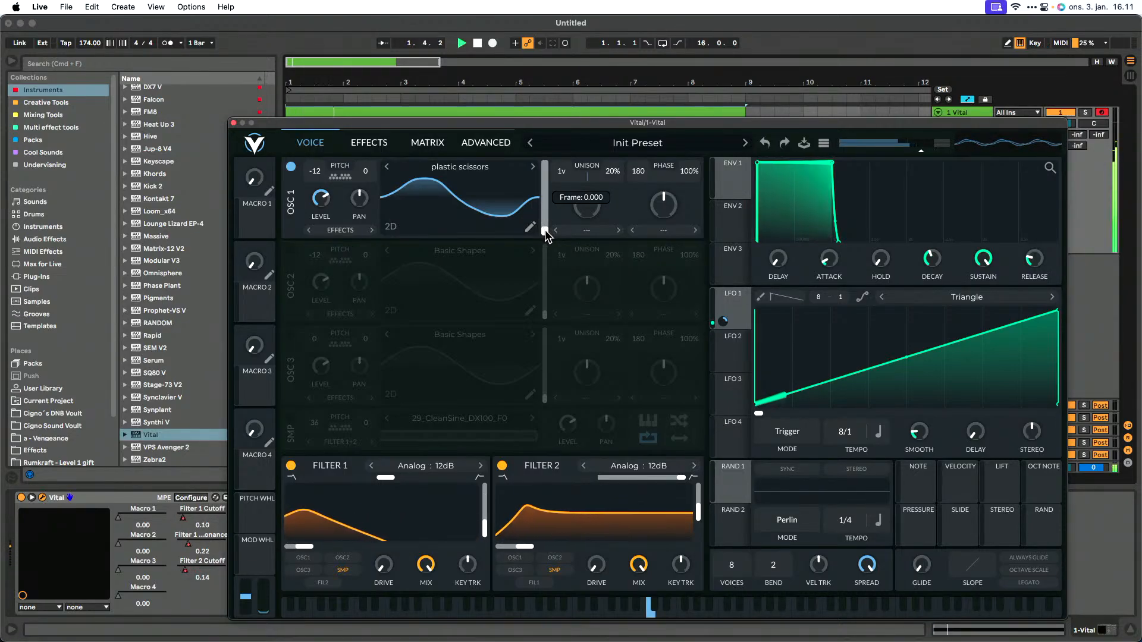
Step: Set oscillator 1's wavetable frame to 0 in 3D view, assign LFO 1 to the frame position, and play the clip
{"action": "mouse_move", "coordinate": [546, 232]}
{"action": "left_mouse_down"}
{"action": "mouse_move", "coordinate": [540, 149]}
{"action": "mouse_move", "coordinate": [543, 235]}
{"action": "left_mouse_up"}
{"action": "left_click", "coordinate": [391, 227]}
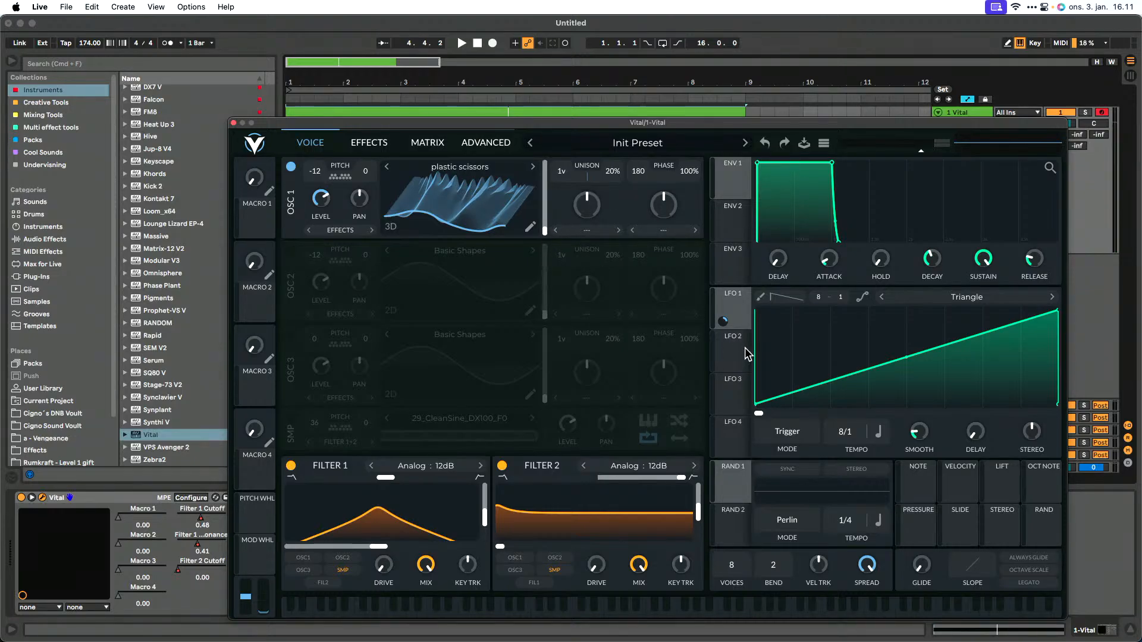
{"action": "left_click_drag", "start_coordinate": [723, 321], "coordinate": [543, 225]}
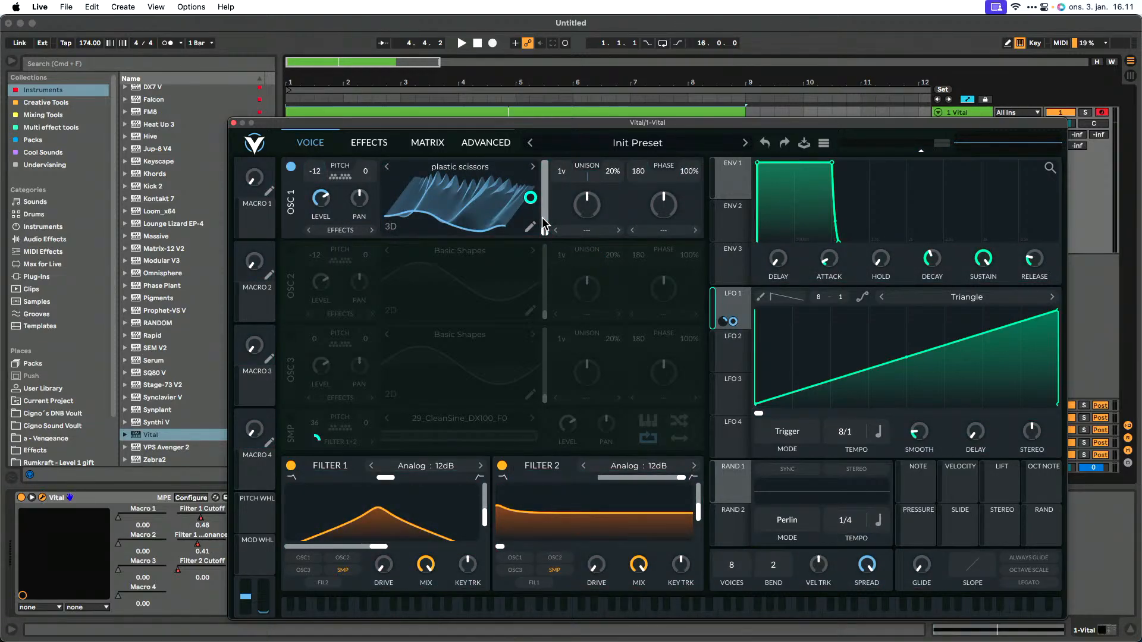
{"action": "key", "text": "space"}
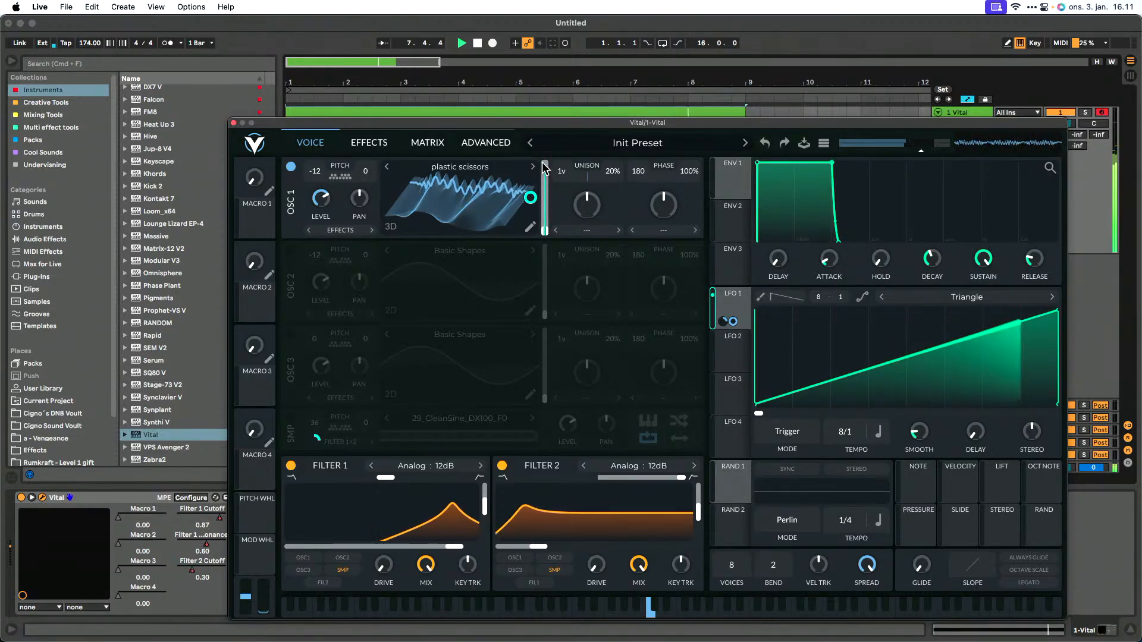
{"action": "key", "text": "space"}
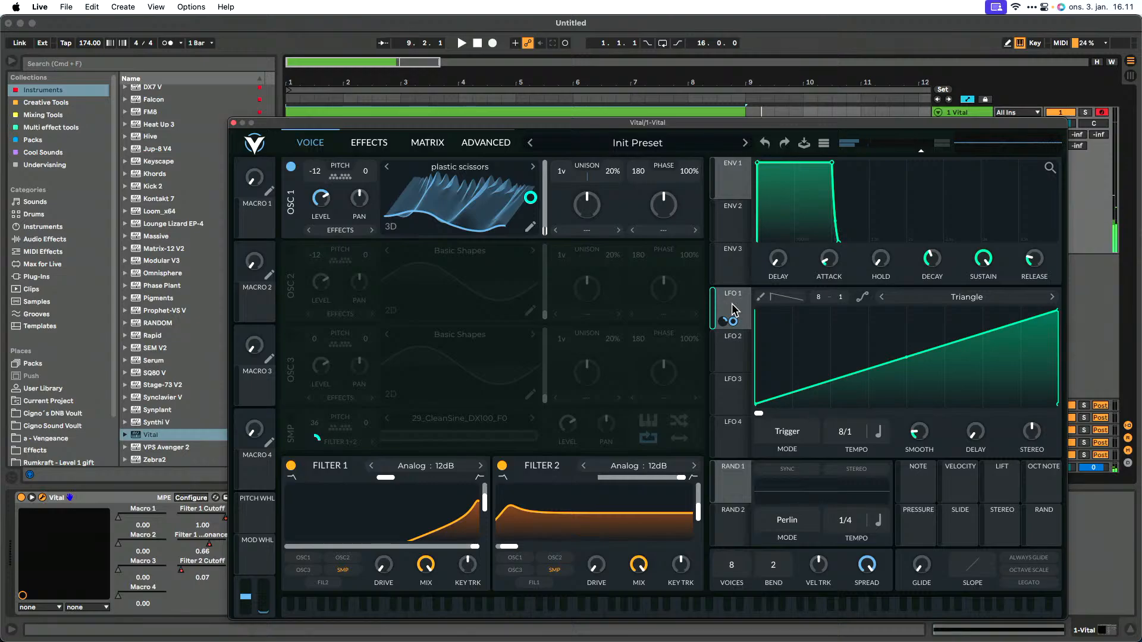
Step: Assign LFO 1 to oscillator 1's transpose and play the clip to hear the pitch rise
{"action": "left_click_drag", "start_coordinate": [732, 321], "coordinate": [315, 171]}
{"action": "mouse_move", "coordinate": [312, 186]}
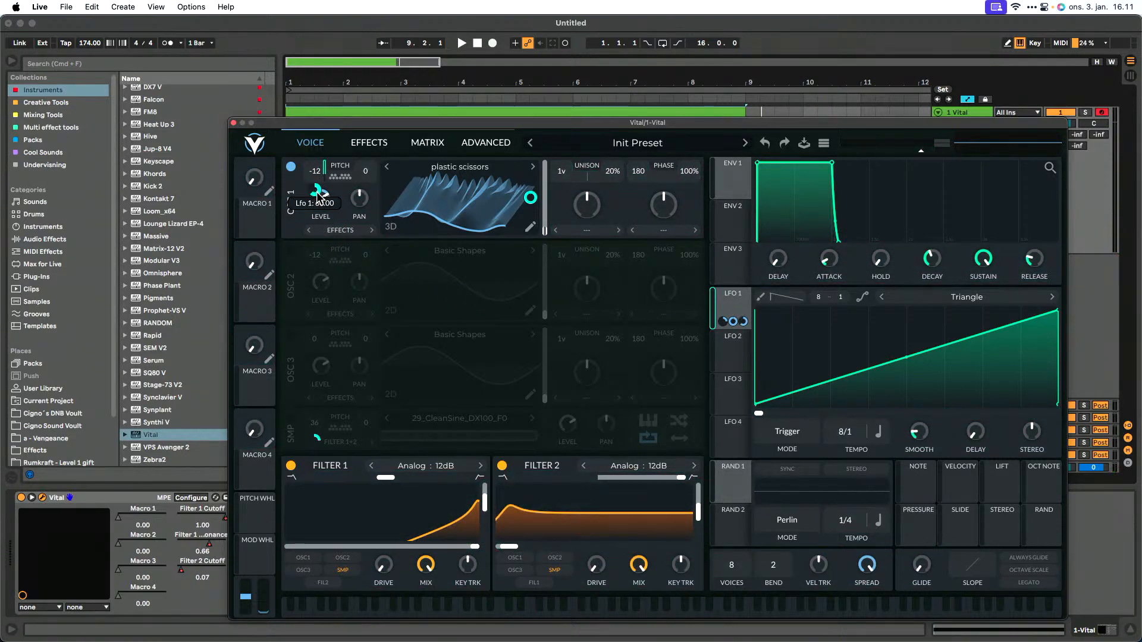
{"action": "key", "text": "space"}
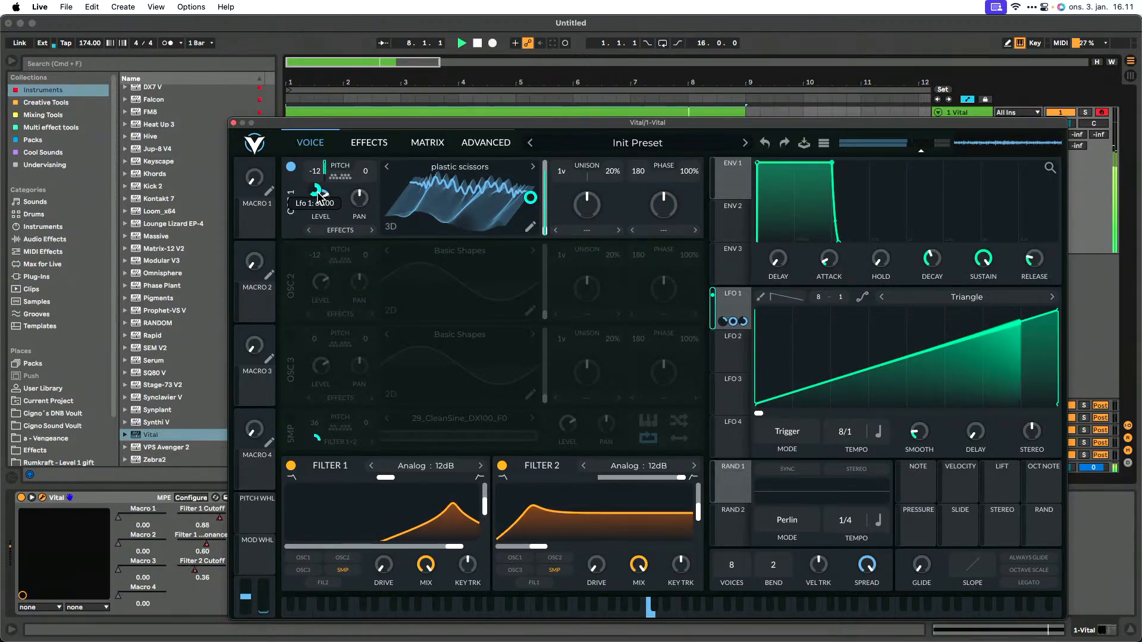
{"action": "key", "text": "space"}
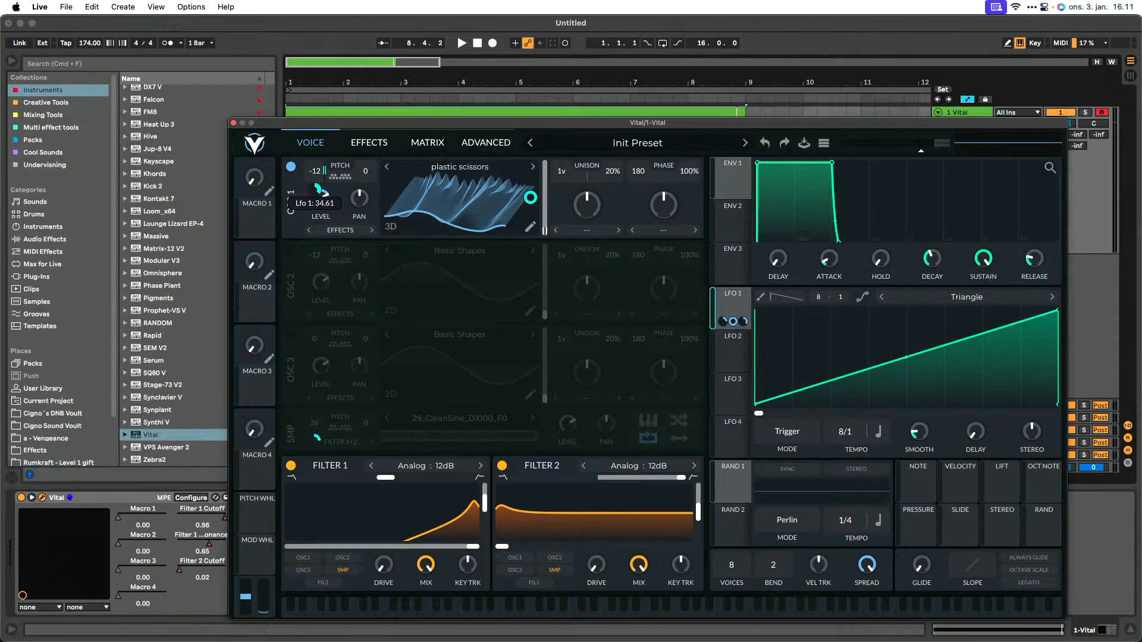
Step: Enter an exact LFO 1 modulation amount for oscillator 1's transpose and replay the clip
{"action": "right_click", "coordinate": [319, 192]}
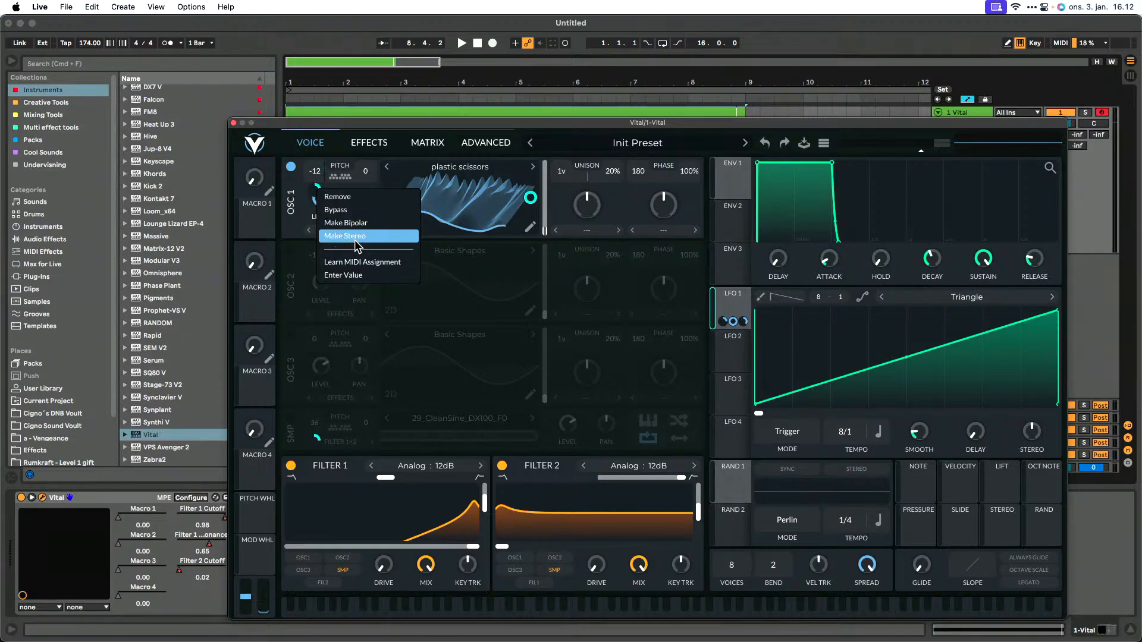
{"action": "left_click", "coordinate": [359, 281]}
{"action": "key", "text": "Return"}
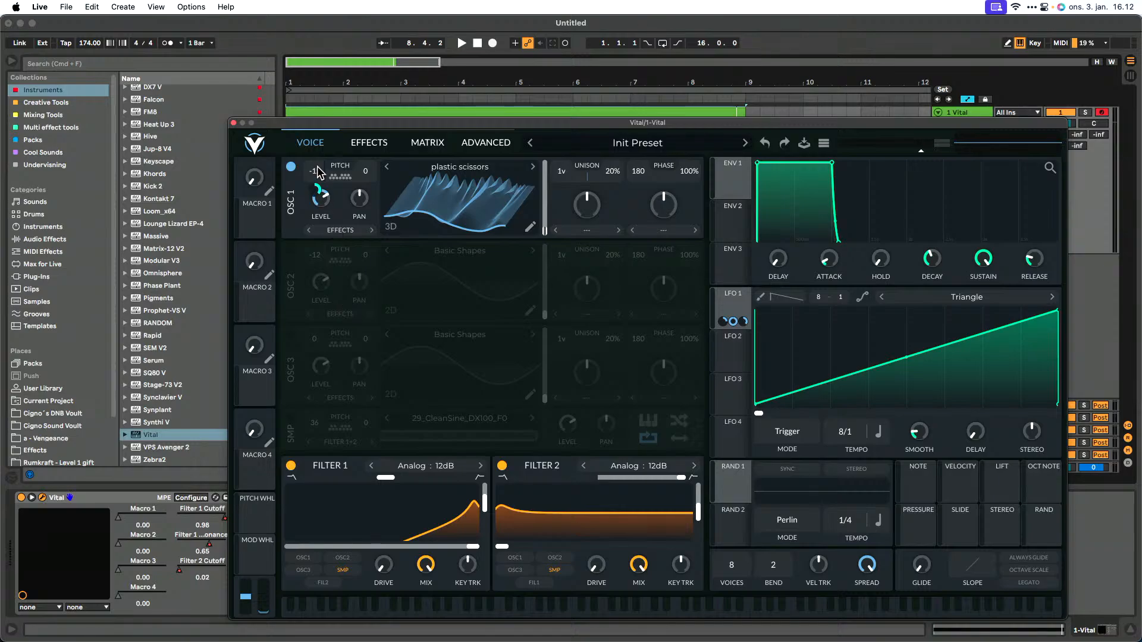
{"action": "right_click", "coordinate": [315, 187]}
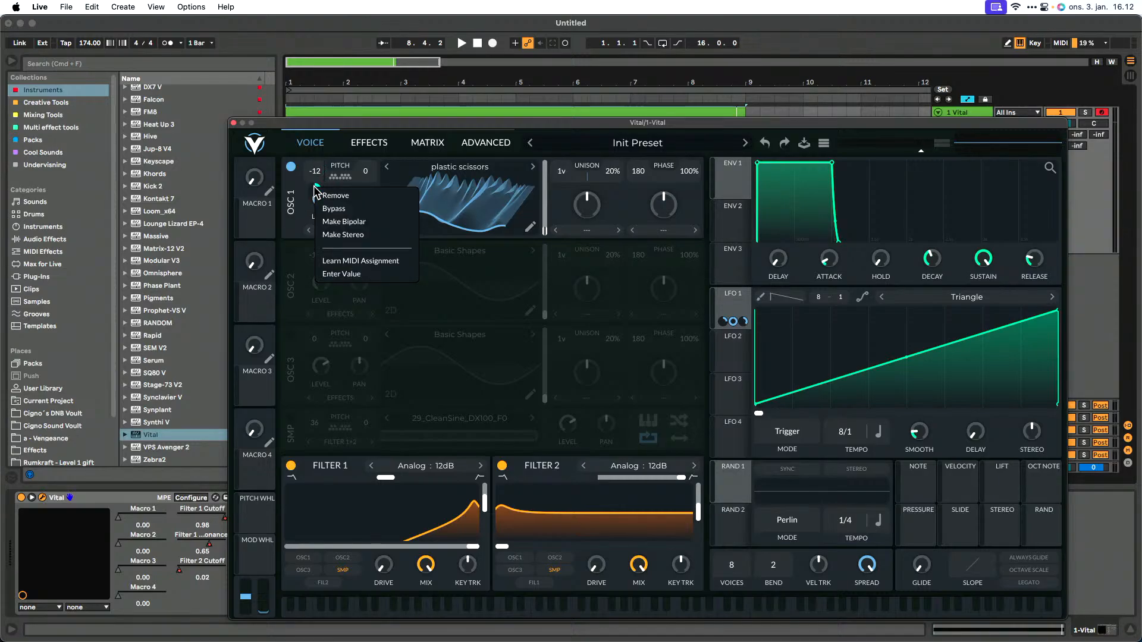
{"action": "left_click", "coordinate": [332, 262]}
{"action": "mouse_move", "coordinate": [320, 189]}
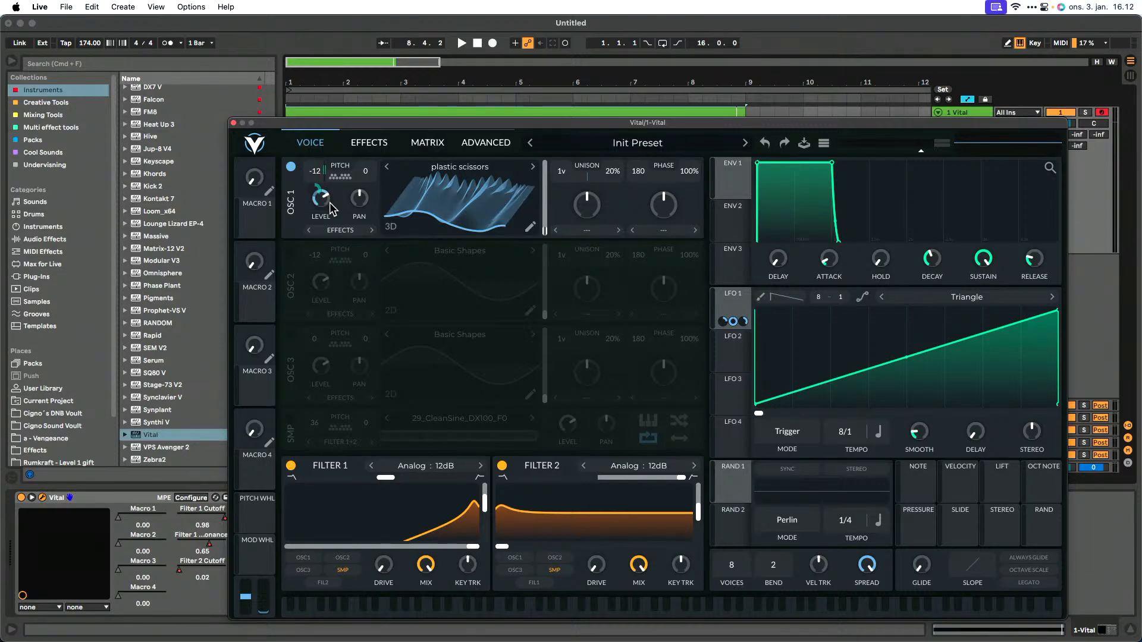
{"action": "key", "text": "space"}
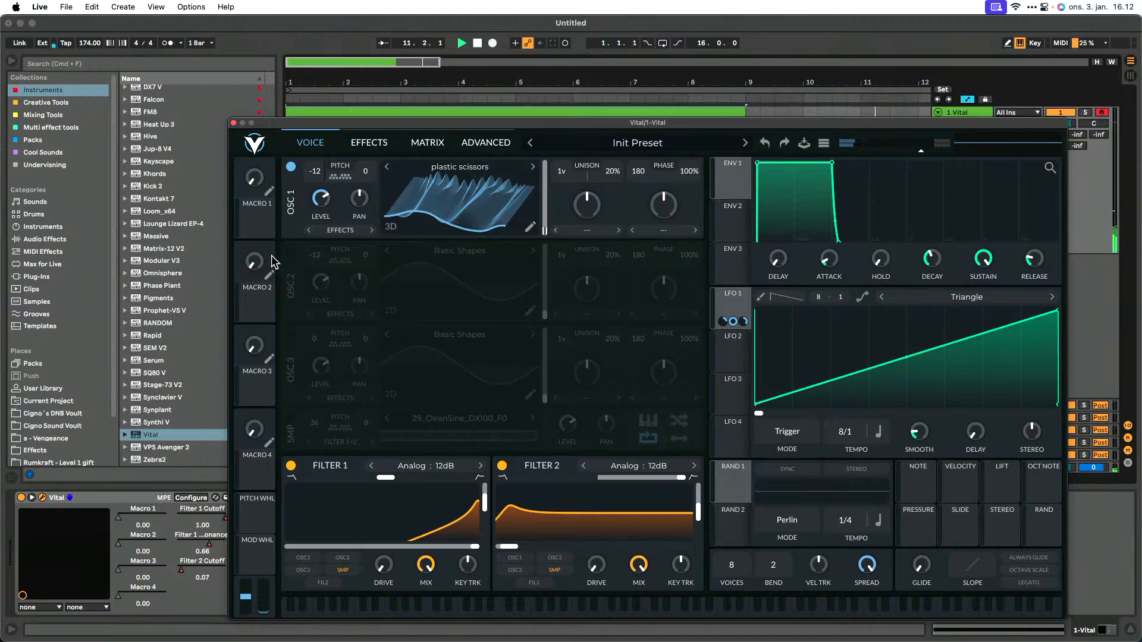
Step: Enable oscillator 2 with its level at zero and set oscillator 1's phase distortion to FM <- Osc 2
{"action": "left_click", "coordinate": [291, 251]}
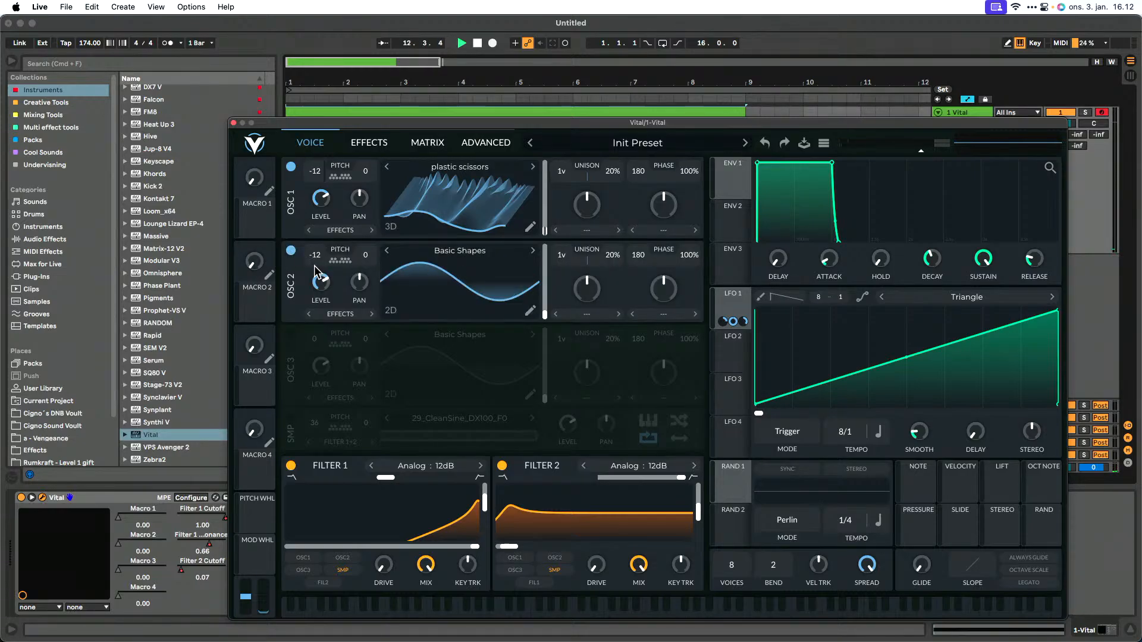
{"action": "mouse_move", "coordinate": [327, 286]}
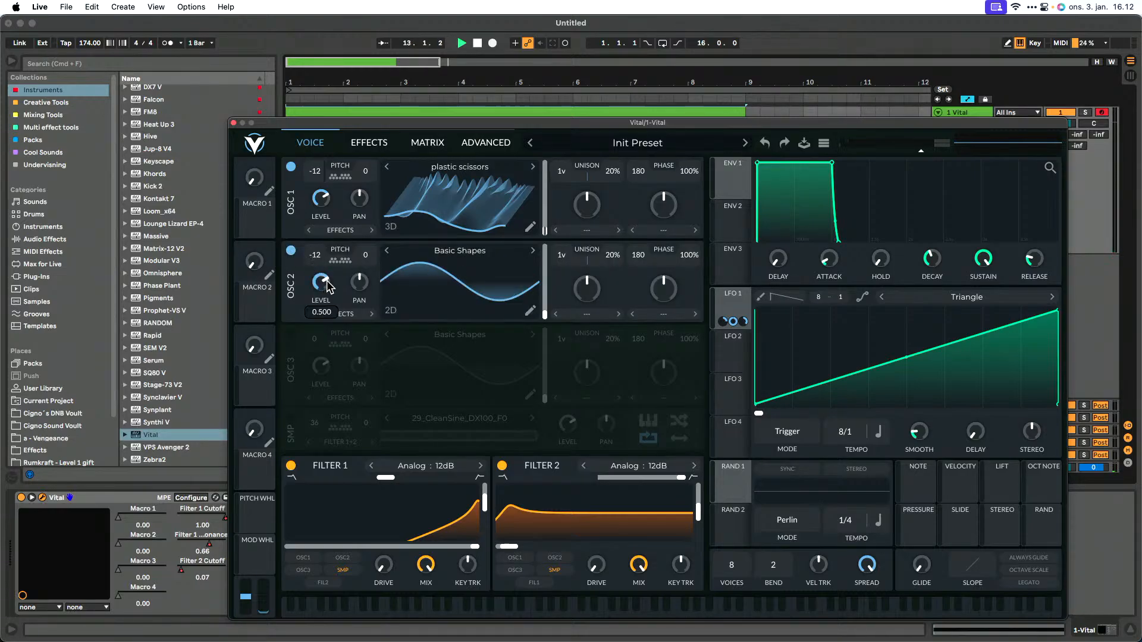
{"action": "left_click", "coordinate": [664, 230]}
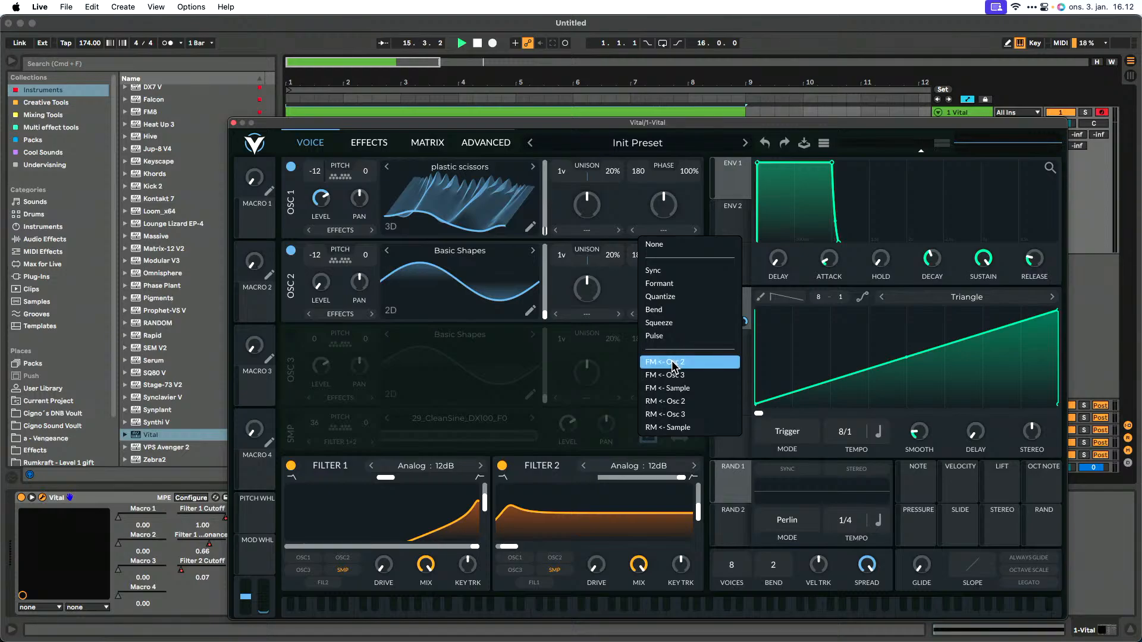
{"action": "left_click", "coordinate": [675, 365]}
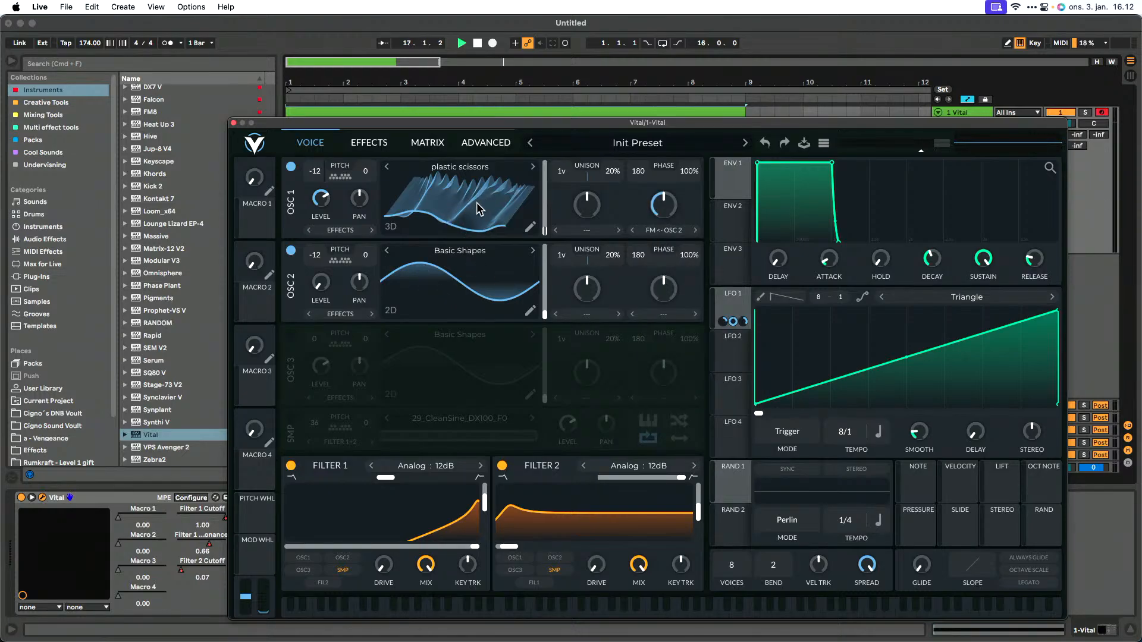
Step: Lower oscillator 1's FM amount to zero, assign LFO 1 to it, and play the clip
{"action": "left_click_drag", "start_coordinate": [664, 210], "coordinate": [661, 284]}
{"action": "left_click_drag", "start_coordinate": [732, 321], "coordinate": [670, 211]}
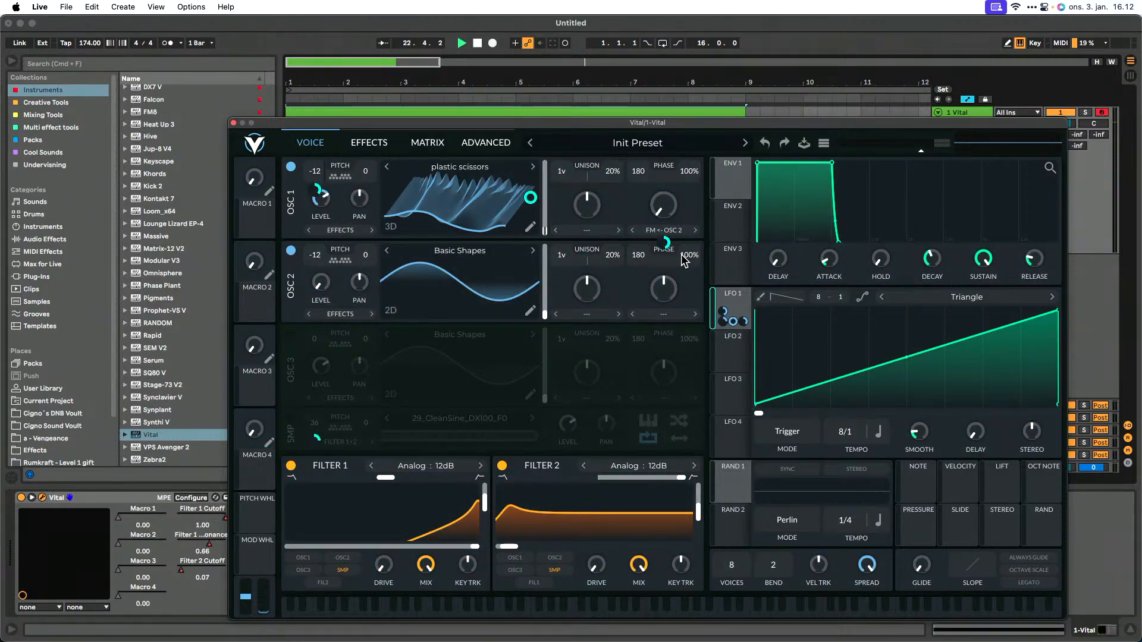
{"action": "key", "text": "space"}
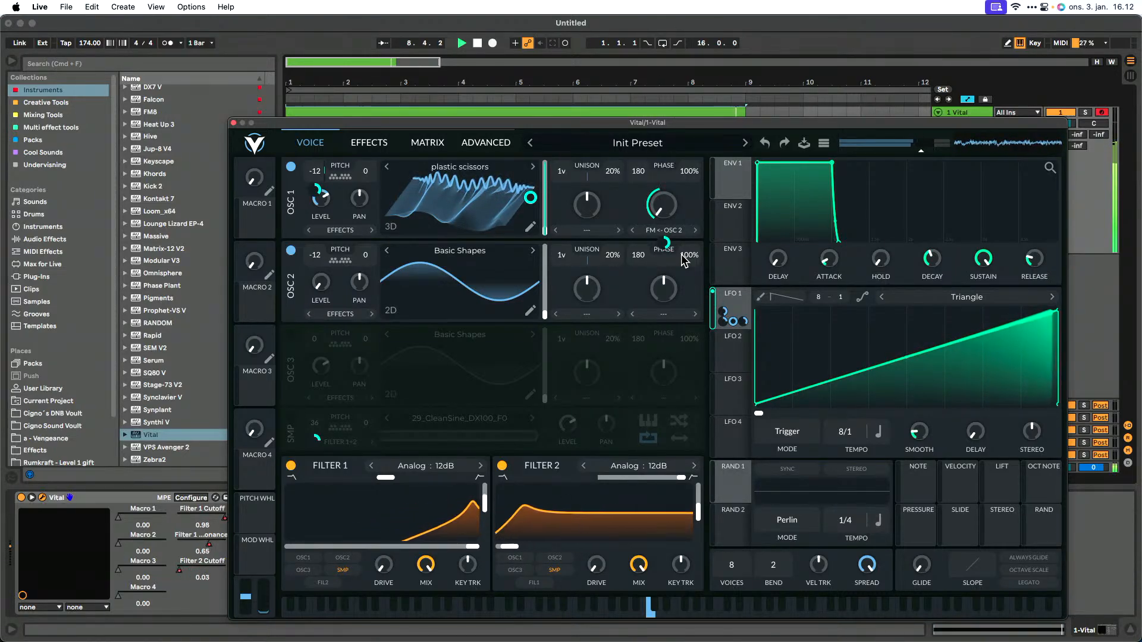
{"action": "key", "text": "space"}
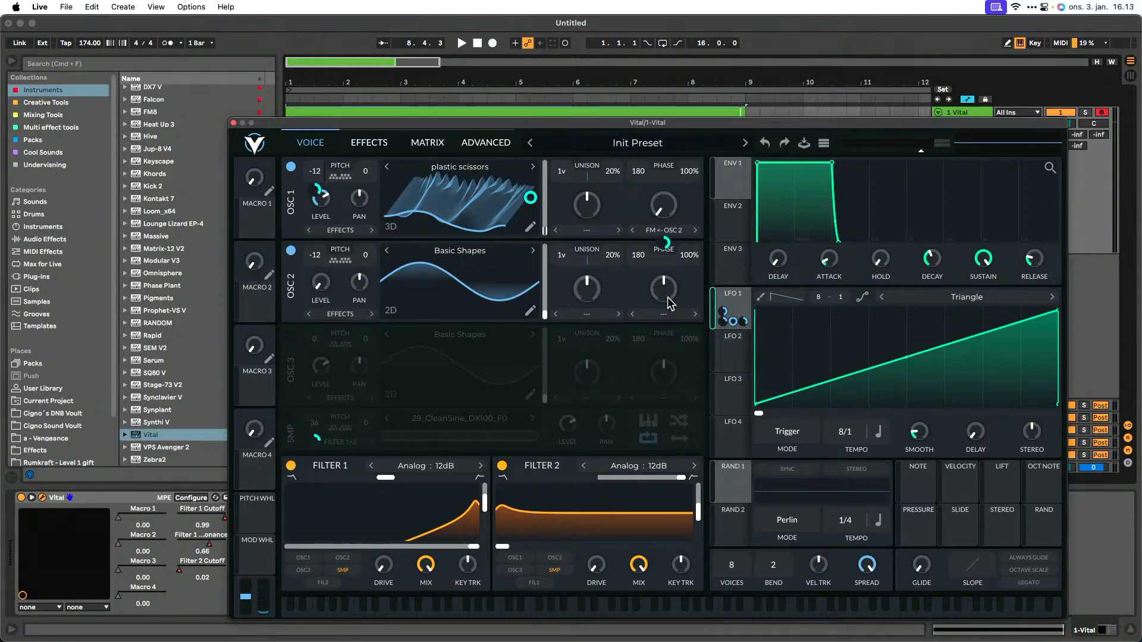
Step: Assign LFO 1 to oscillator 2's transpose with a modulation amount of 36 and play the clip
{"action": "left_click_drag", "start_coordinate": [733, 320], "coordinate": [323, 286]}
{"action": "right_click", "coordinate": [316, 270]}
{"action": "left_click", "coordinate": [338, 358]}
{"action": "type", "text": "36"}
{"action": "key", "text": "Return"}
{"action": "key", "text": "space"}
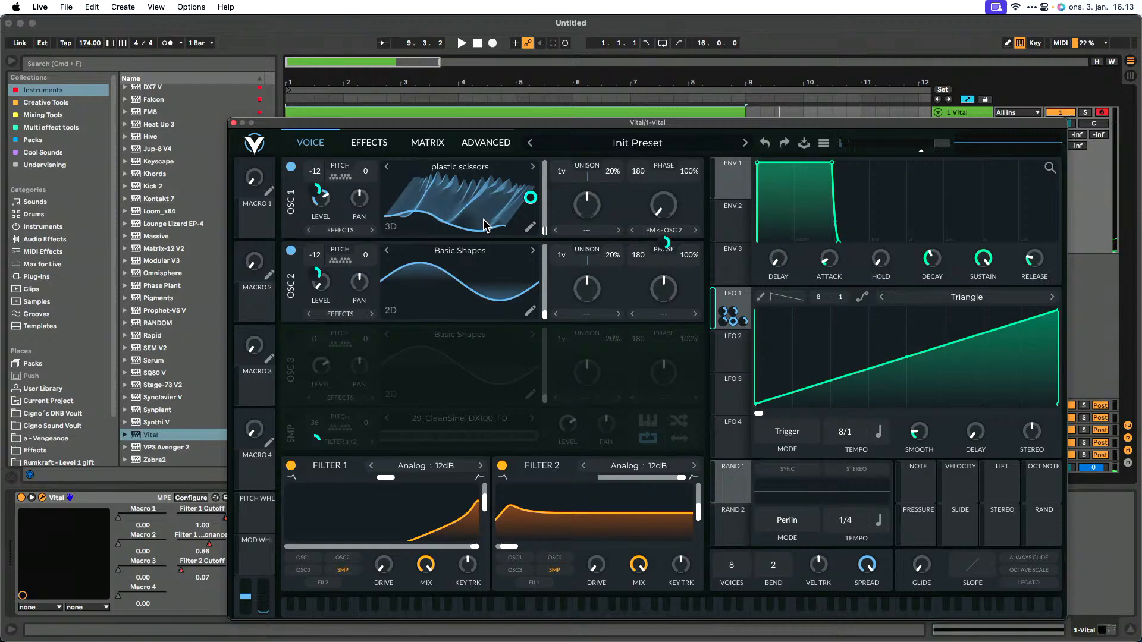
Step: Load the favorite Harmonic Series wavetable into oscillator 2 and show it in 3D
{"action": "left_click", "coordinate": [476, 255]}
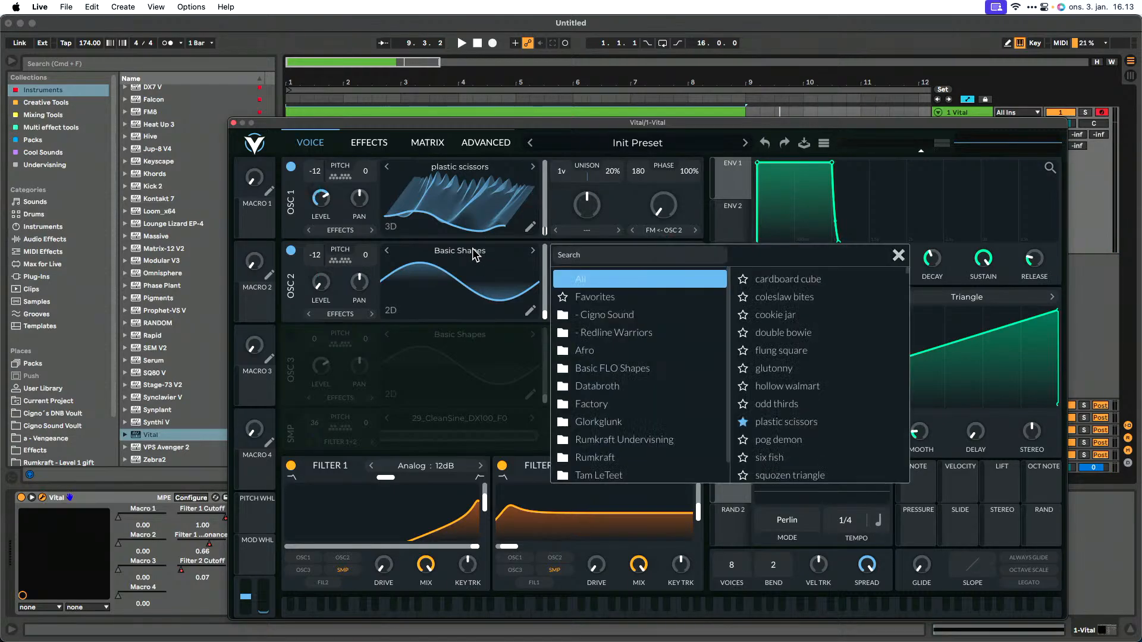
{"action": "left_click", "coordinate": [628, 296]}
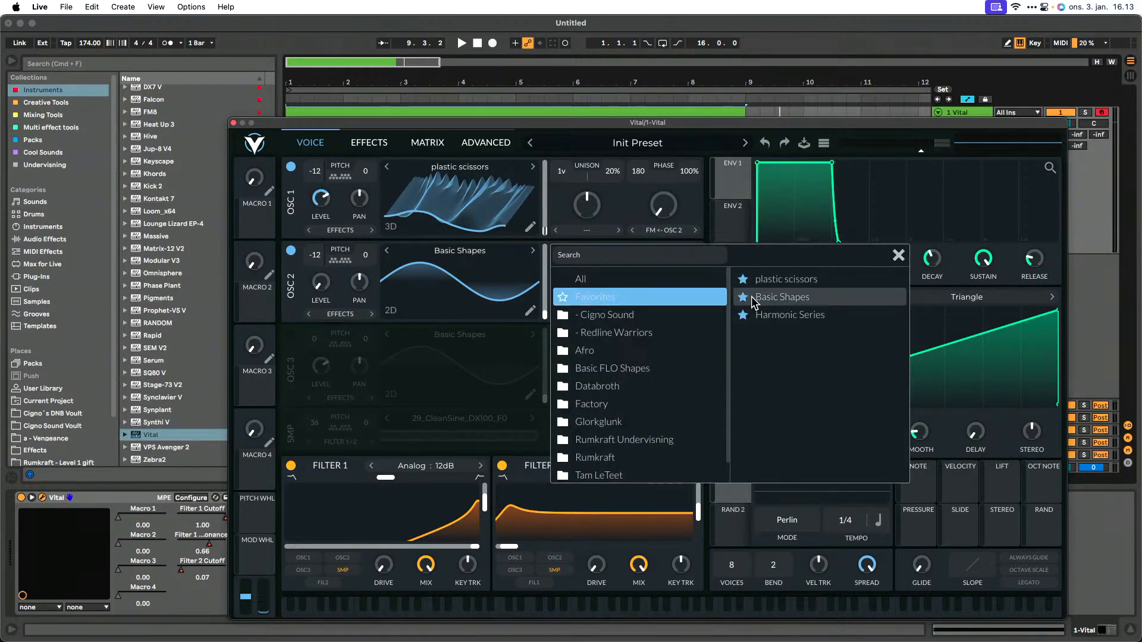
{"action": "left_click", "coordinate": [779, 315]}
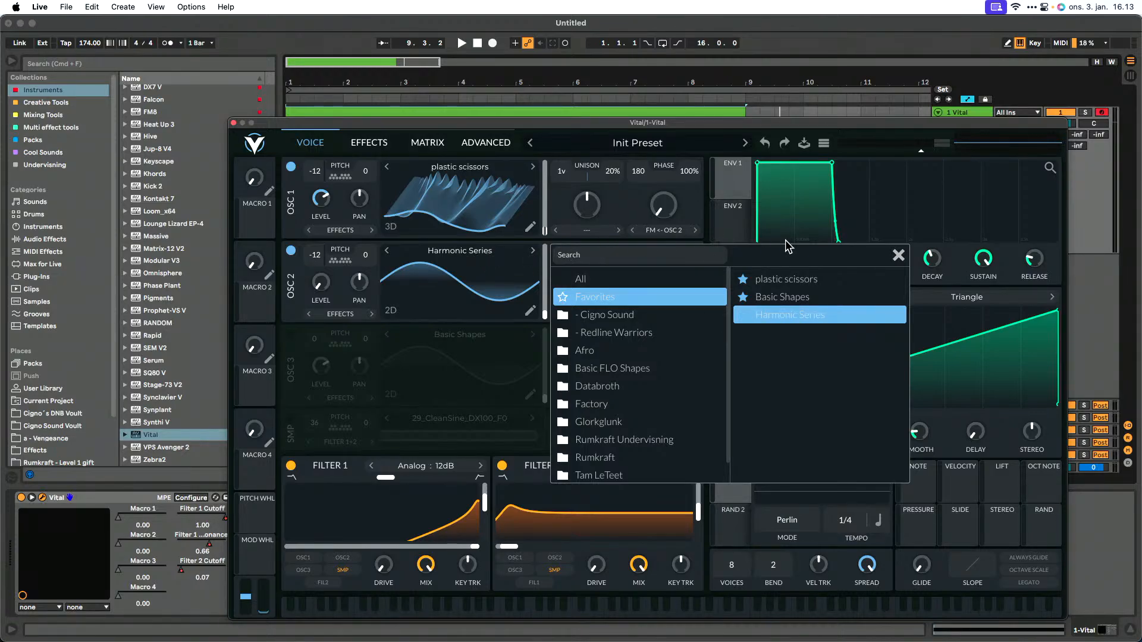
{"action": "left_click", "coordinate": [898, 255]}
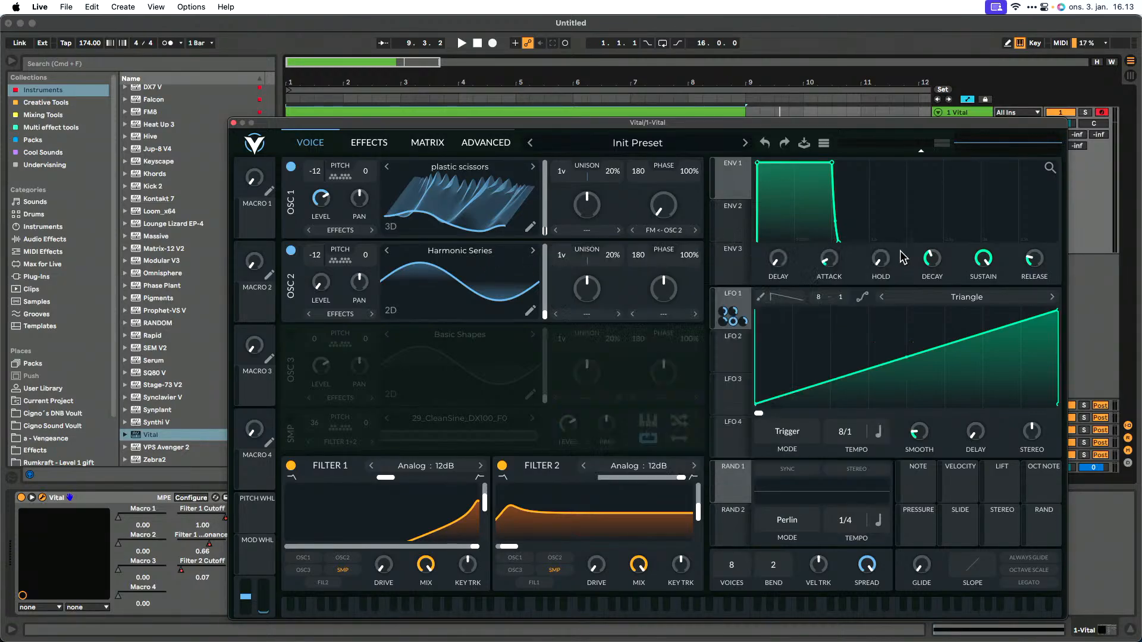
{"action": "left_click", "coordinate": [390, 311]}
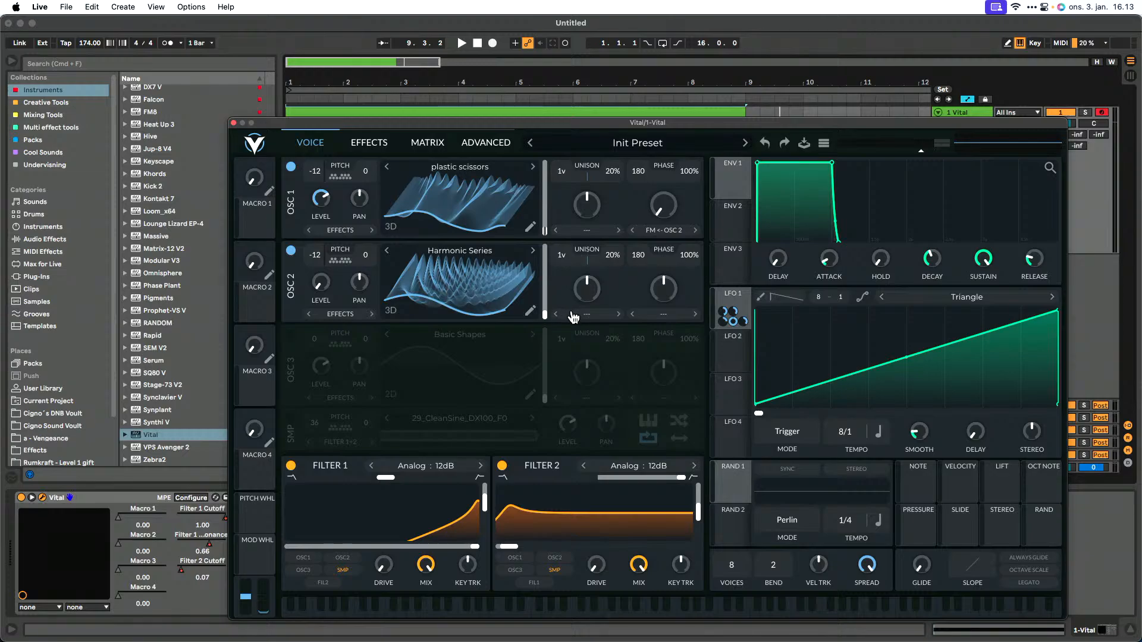
Step: Set oscillator 2's wavetable frame to its lowest position, assign LFO 1 to it, and play the clip
{"action": "mouse_move", "coordinate": [545, 317]}
{"action": "left_mouse_down"}
{"action": "mouse_move", "coordinate": [535, 266]}
{"action": "mouse_move", "coordinate": [537, 323]}
{"action": "left_mouse_up"}
{"action": "left_click_drag", "start_coordinate": [737, 306], "coordinate": [529, 296]}
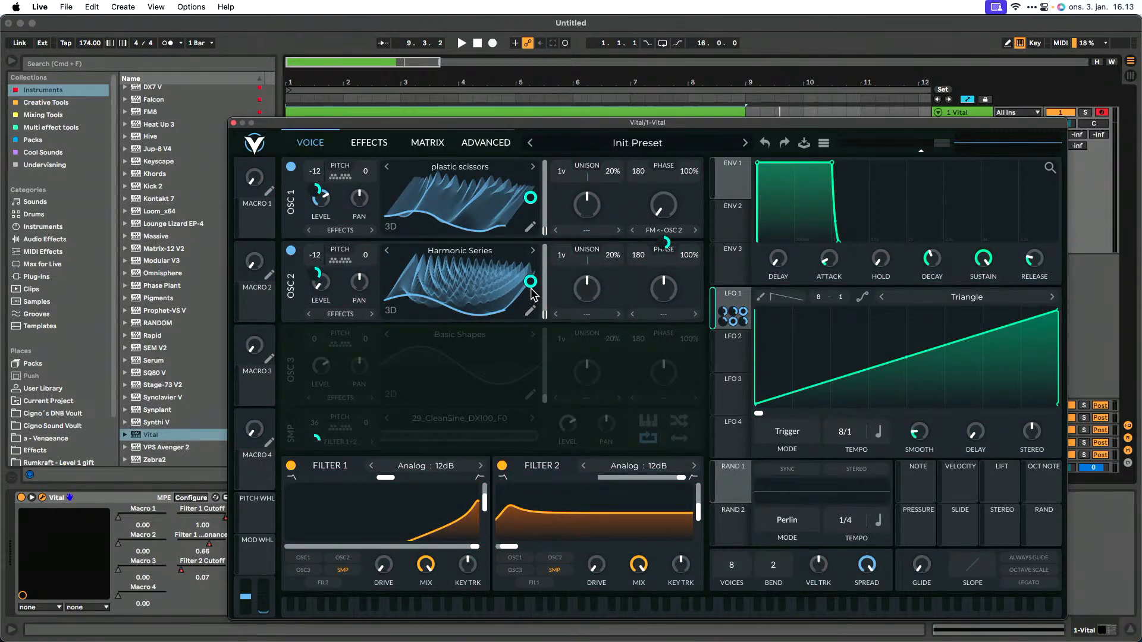
{"action": "key", "text": "space"}
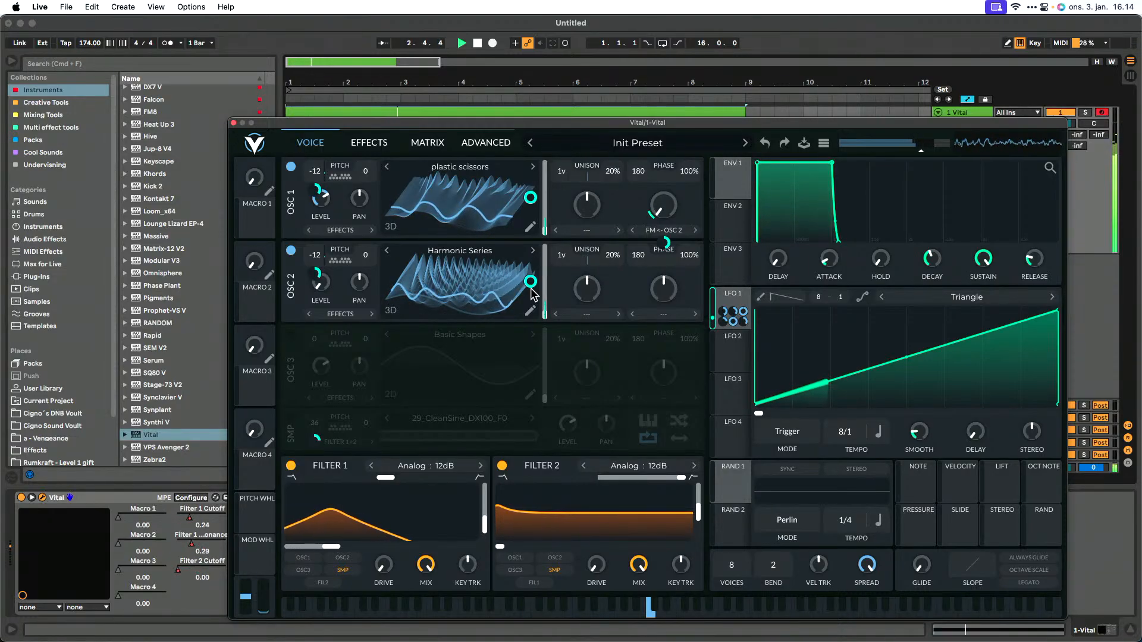
{"action": "key", "text": "space"}
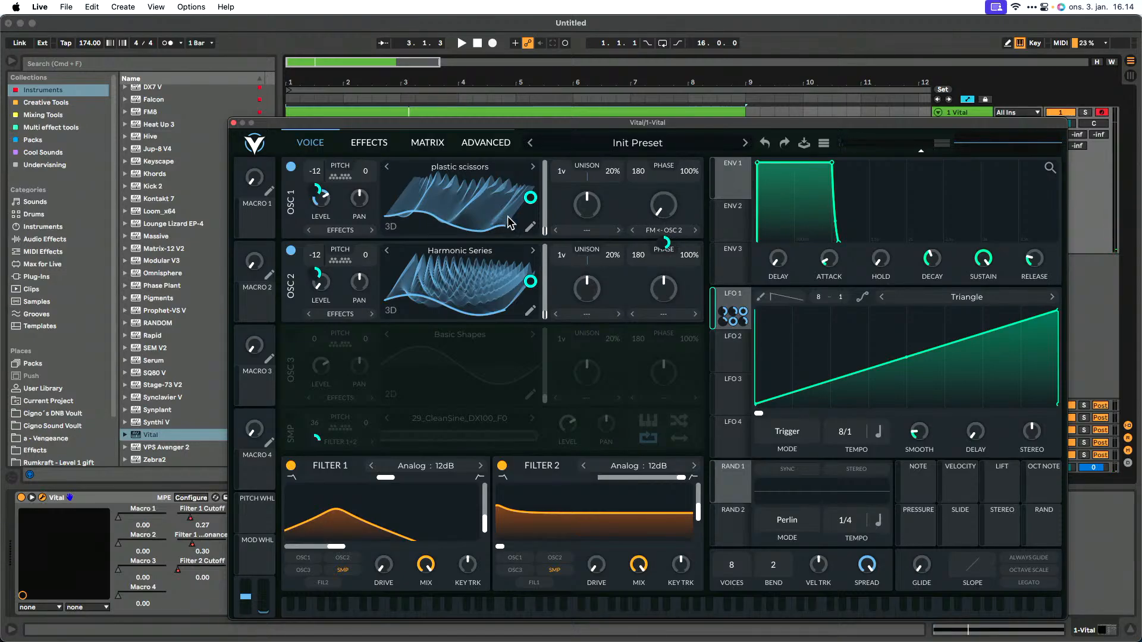
Step: Route oscillators 1 and 2 through both Filter 1 and Filter 2, and play the clip
{"action": "key", "text": "space"}
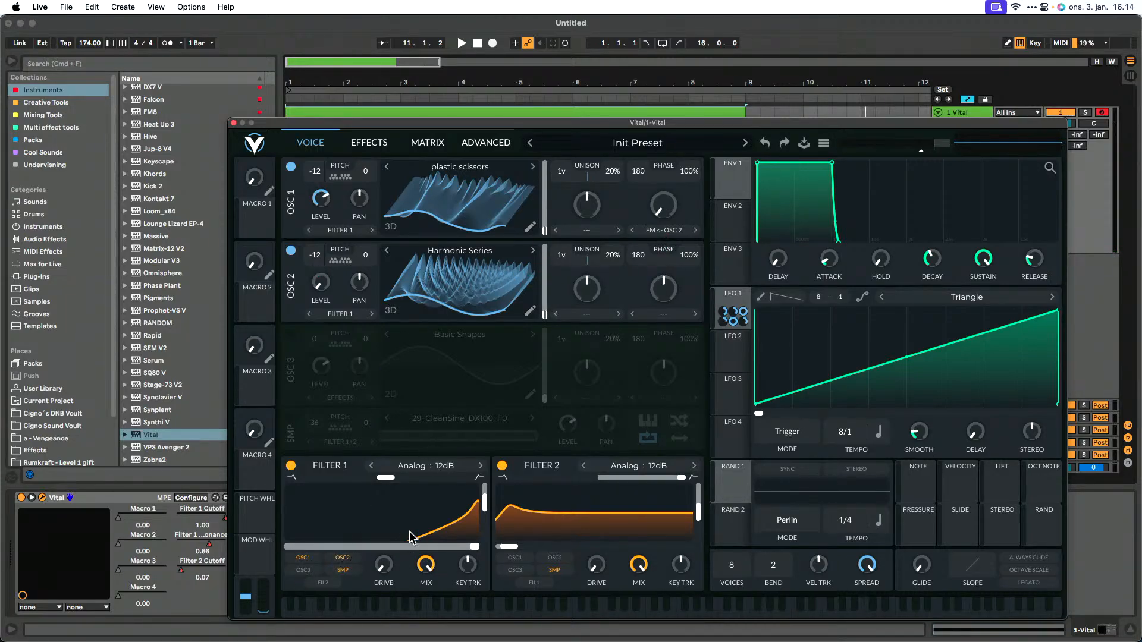
{"action": "key", "text": "space"}
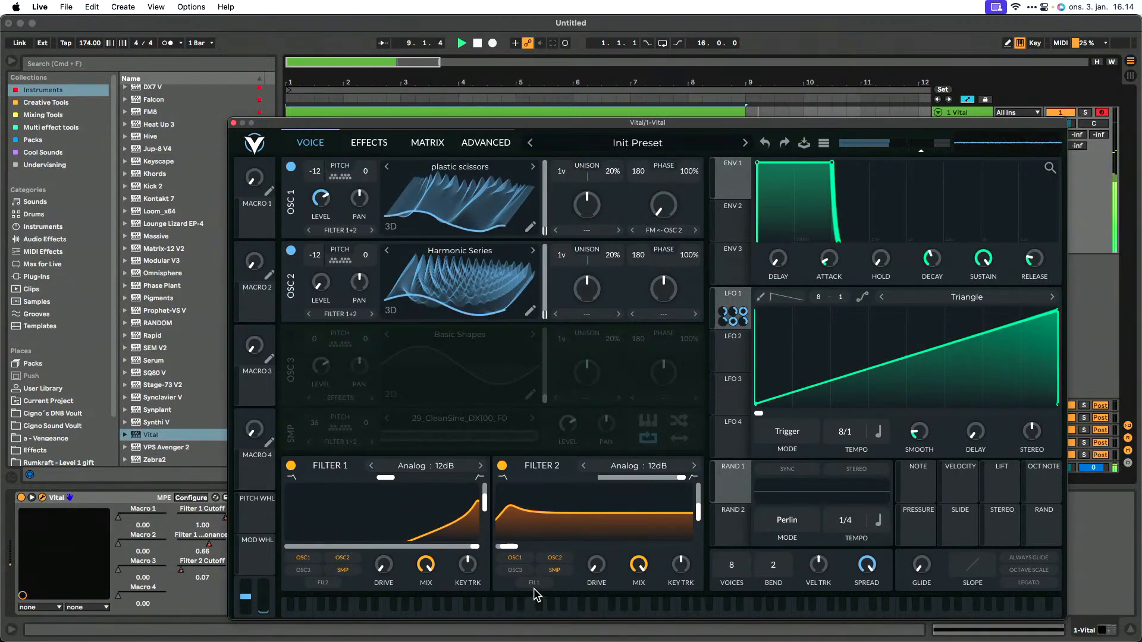
Step: Feed Filter 1 into Filter 2, raise Filter 2's resonance to about 72%, and play the clip
{"action": "key", "text": "space"}
{"action": "key", "text": "space"}
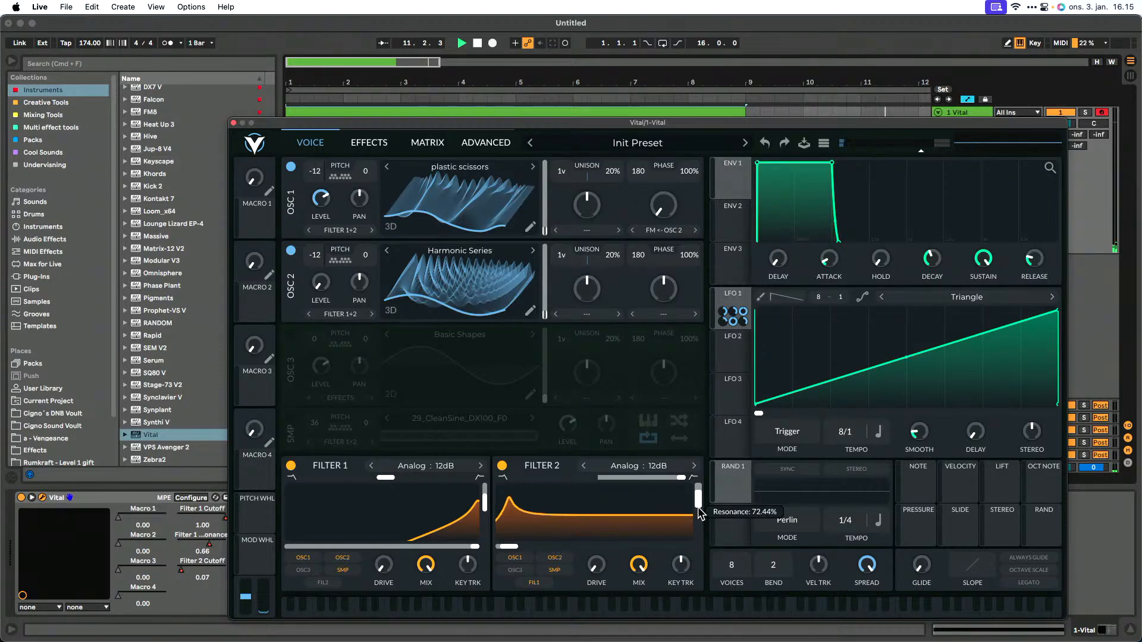
{"action": "key", "text": "space"}
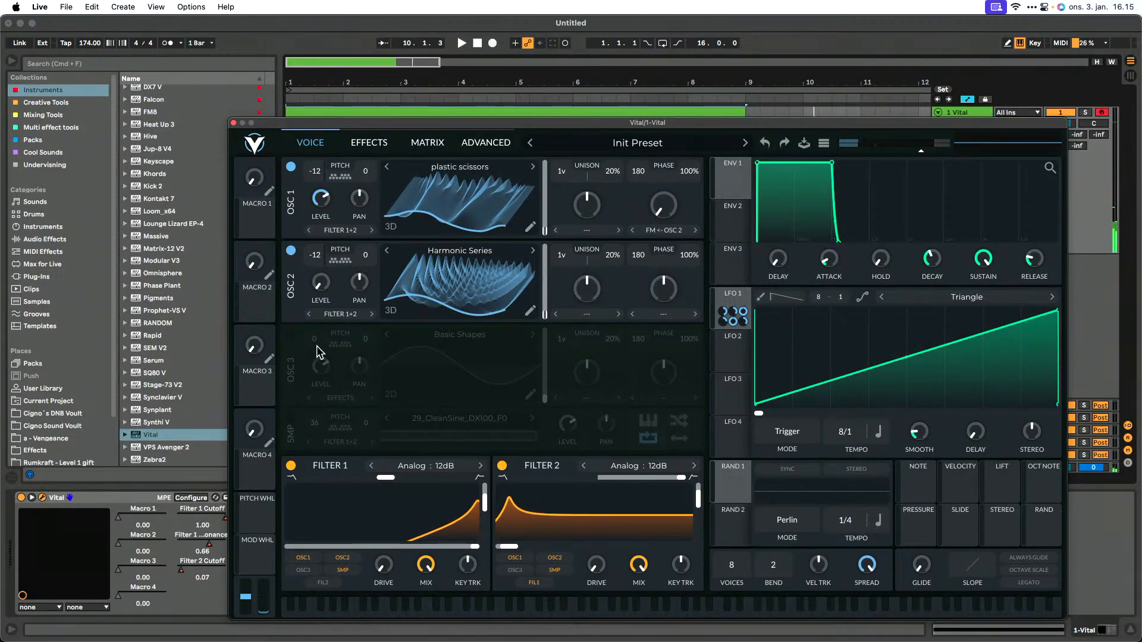
Step: Enable the sampler, load the factory Pink Noise sample into it, and play the clip
{"action": "left_click", "coordinate": [291, 418]}
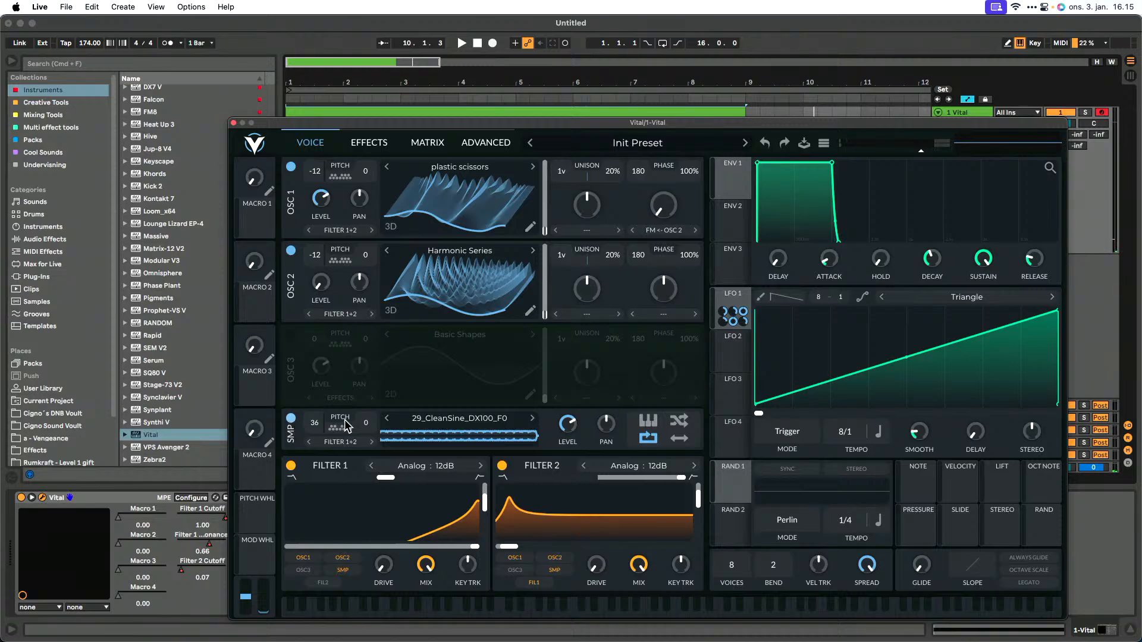
{"action": "left_click", "coordinate": [445, 422]}
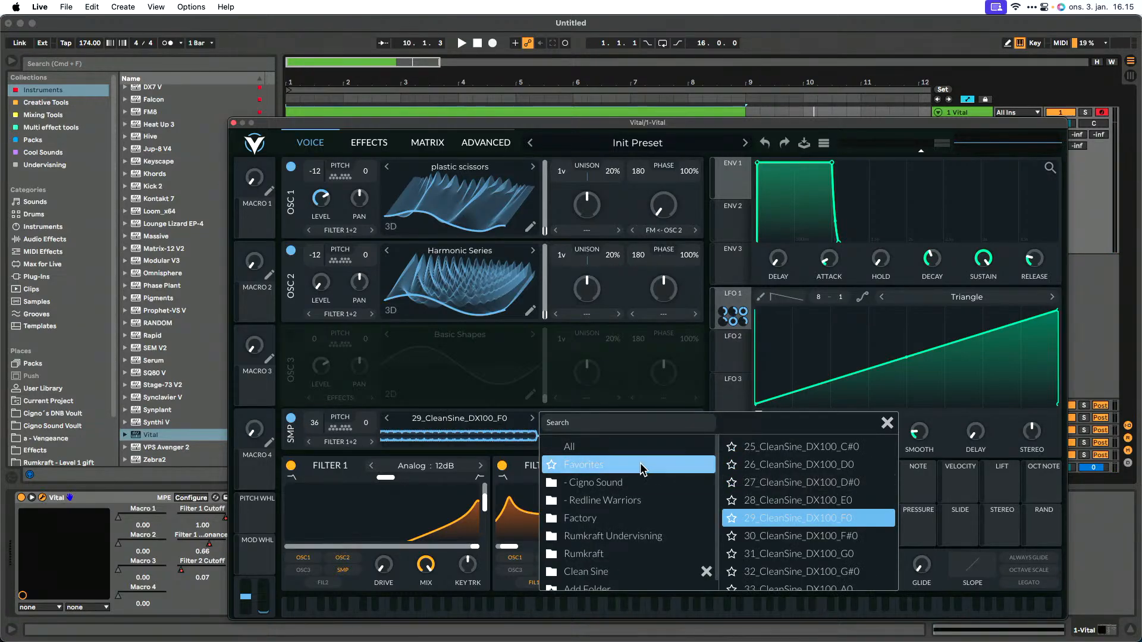
{"action": "left_click", "coordinate": [588, 449]}
{"action": "scroll", "coordinate": [790, 482], "scroll_direction": "down", "scroll_amount": 5}
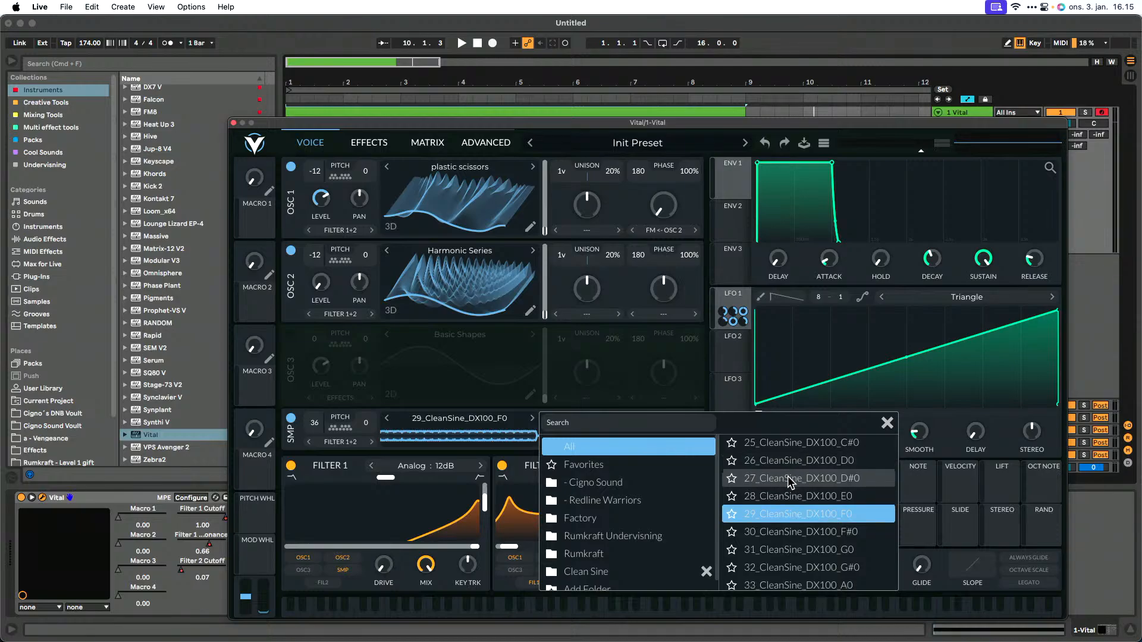
{"action": "scroll", "coordinate": [790, 483], "scroll_direction": "down", "scroll_amount": 12}
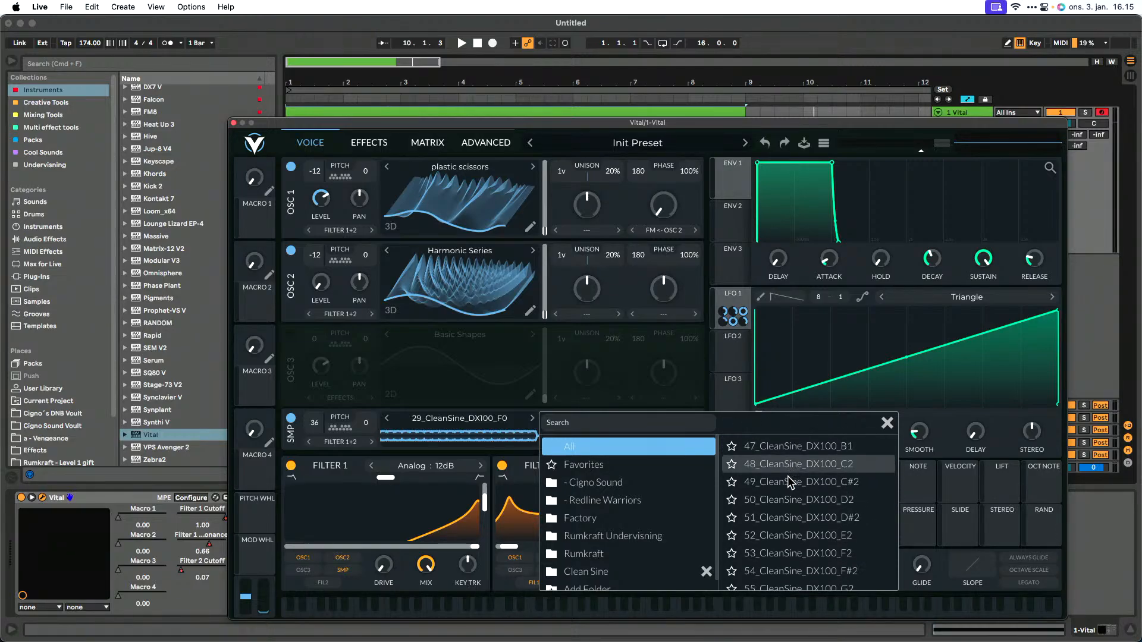
{"action": "scroll", "coordinate": [790, 483], "scroll_direction": "down", "scroll_amount": 7}
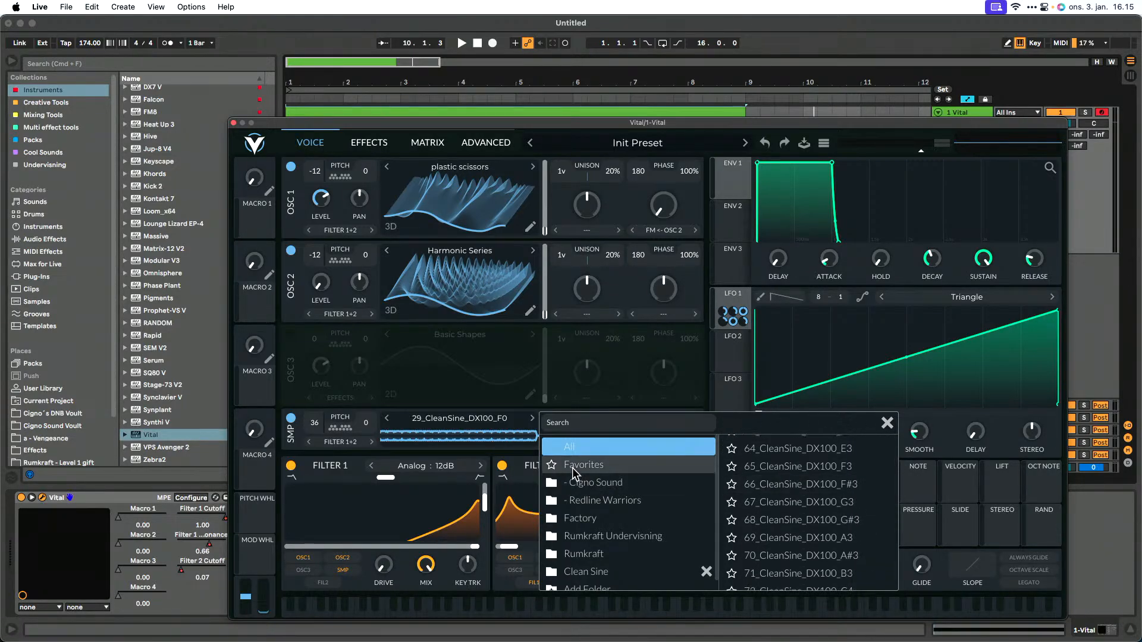
{"action": "left_click", "coordinate": [609, 517]}
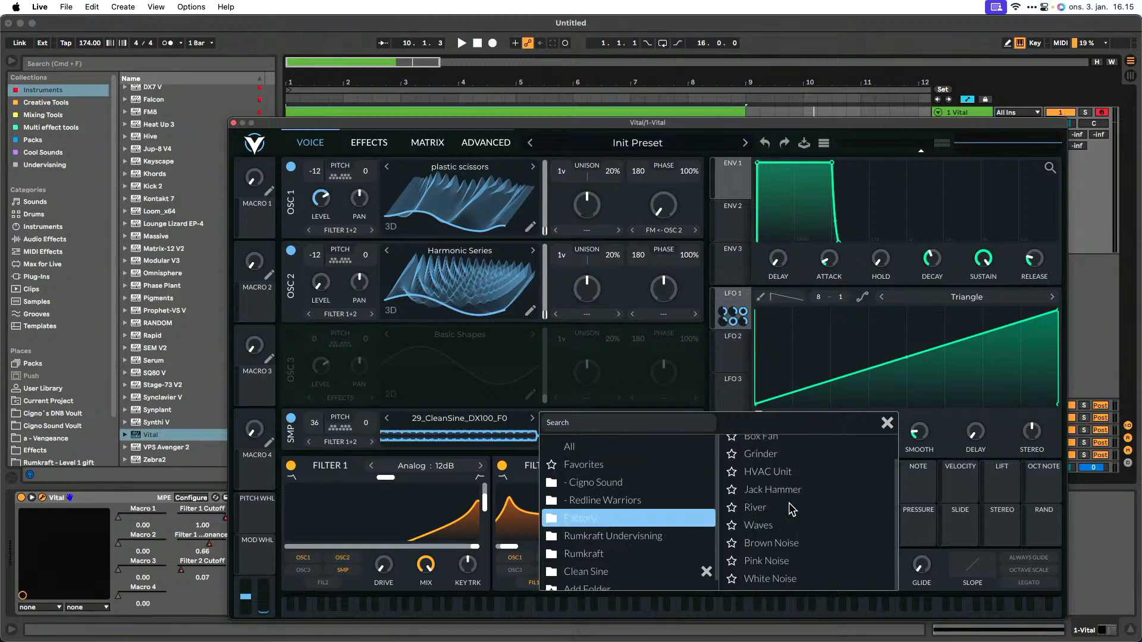
{"action": "scroll", "coordinate": [833, 510], "scroll_direction": "down", "scroll_amount": 1}
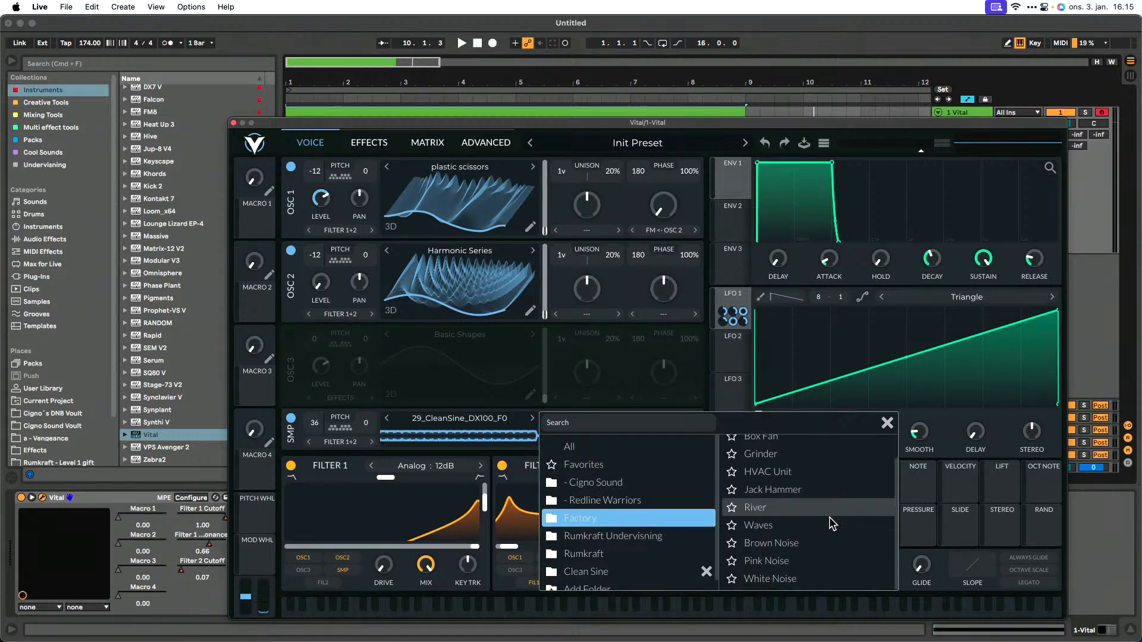
{"action": "left_click", "coordinate": [789, 561]}
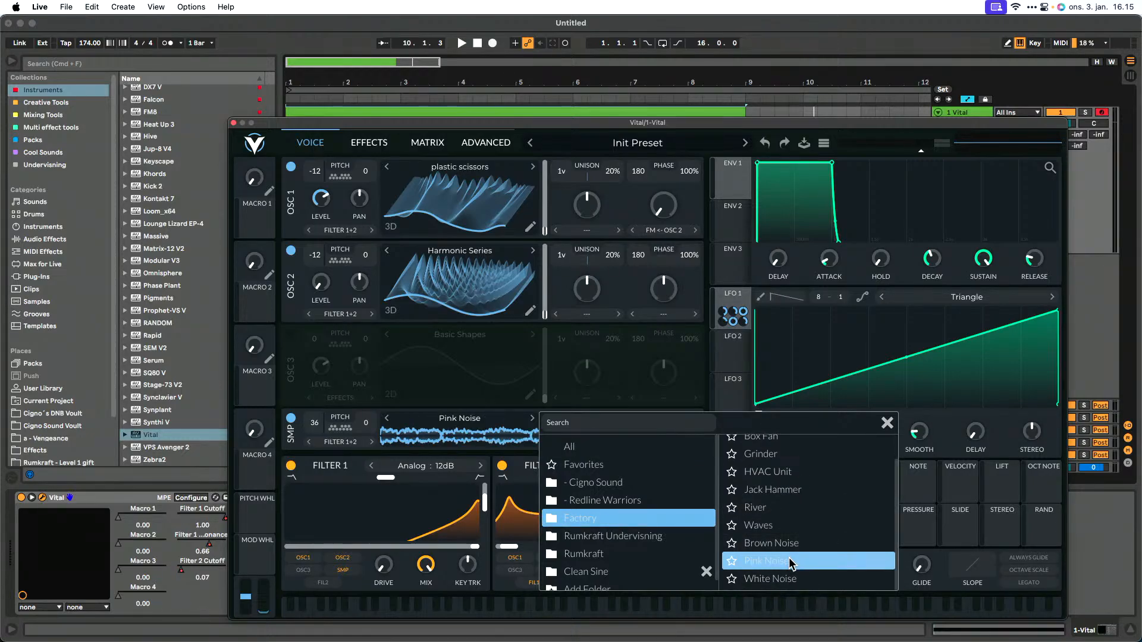
{"action": "left_click", "coordinate": [887, 423]}
{"action": "key", "text": "space"}
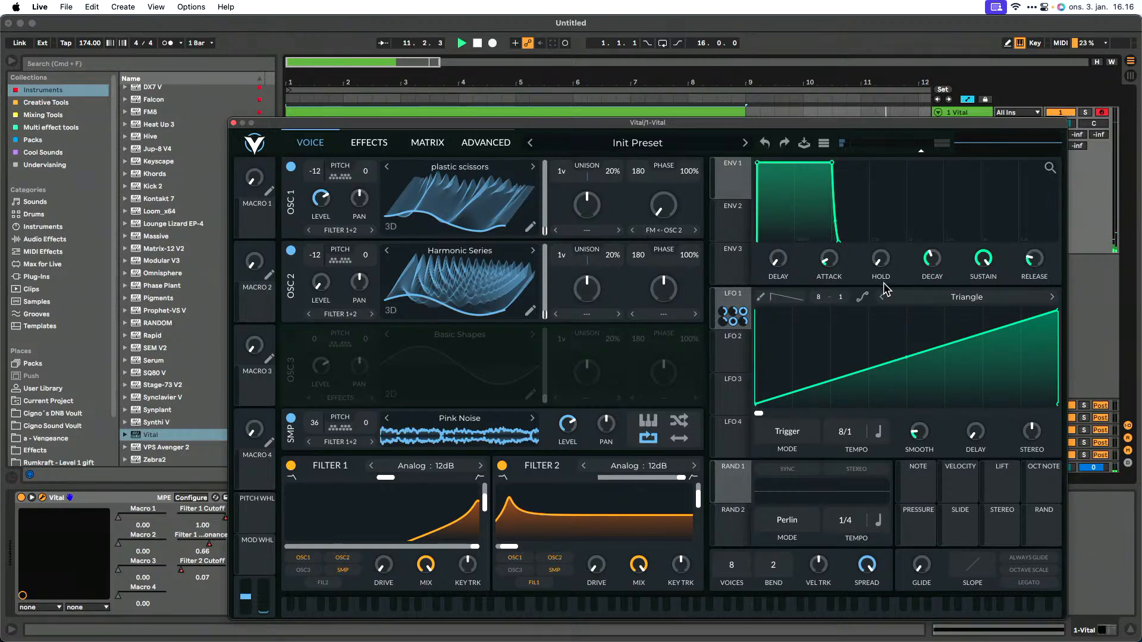
{"action": "key", "text": "space"}
Step: Turn on smooth curves for LFO 2 and assign it to oscillator 2's pan as bipolar modulation at full amount while auditioning
{"action": "left_click", "coordinate": [730, 355]}
{"action": "left_click", "coordinate": [865, 297]}
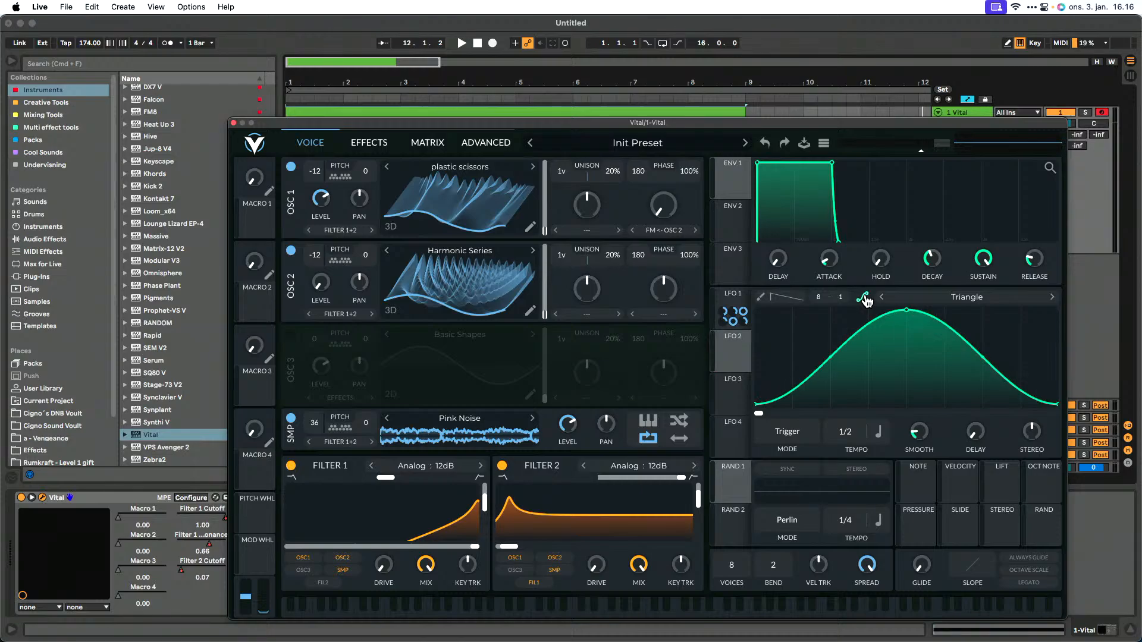
{"action": "left_click_drag", "start_coordinate": [677, 356], "coordinate": [361, 293]}
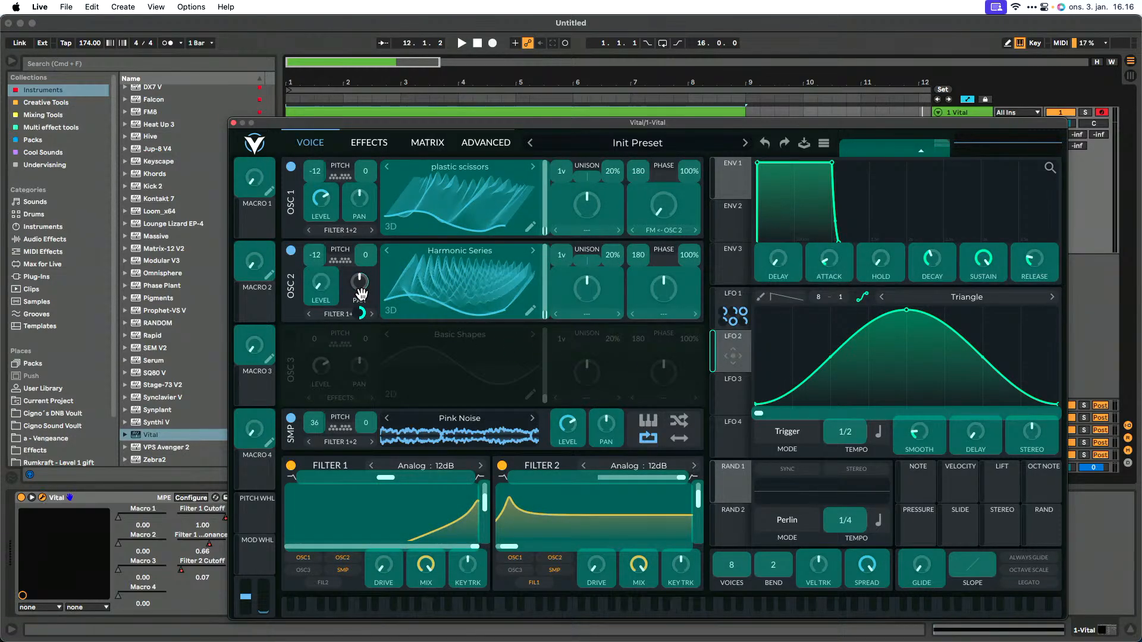
{"action": "left_click_drag", "start_coordinate": [363, 299], "coordinate": [362, 299]}
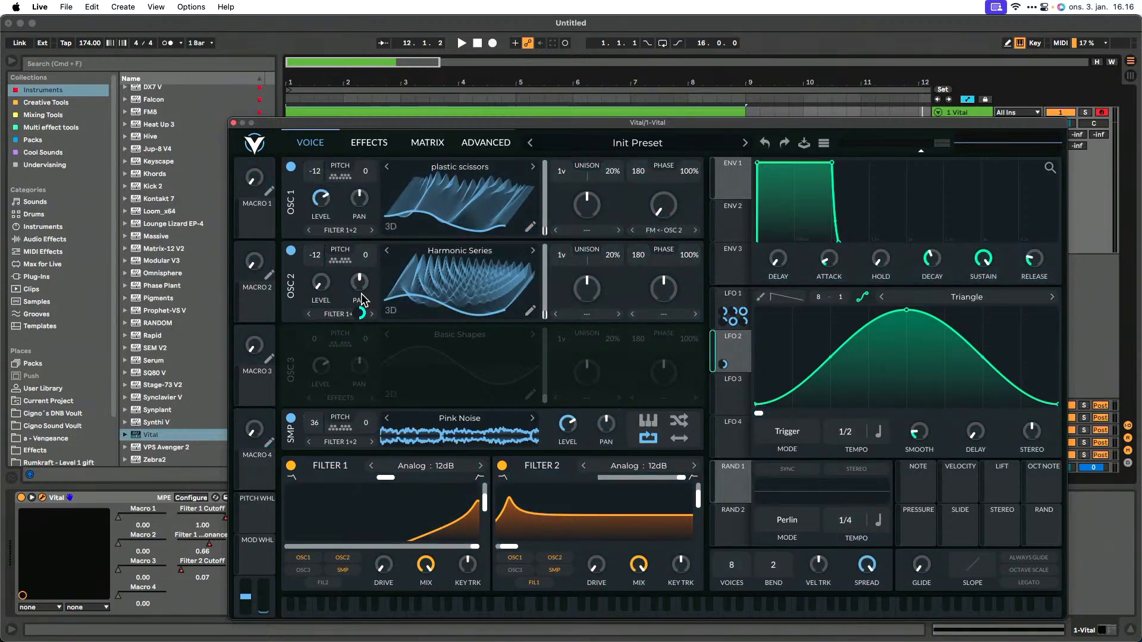
{"action": "key", "text": "space"}
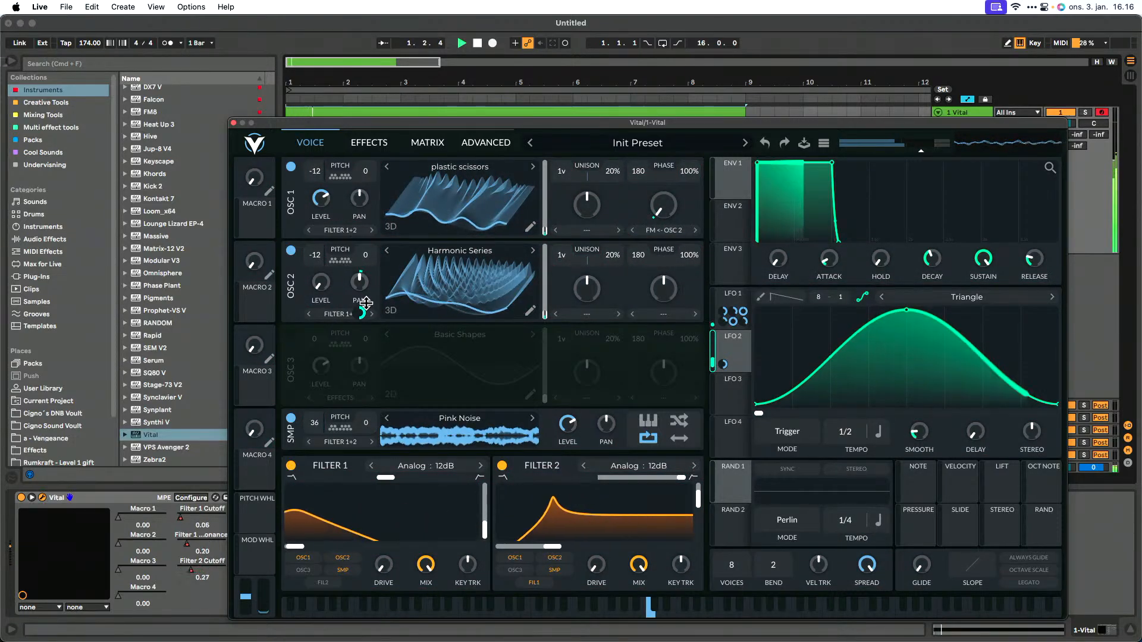
{"action": "right_click", "coordinate": [361, 314]}
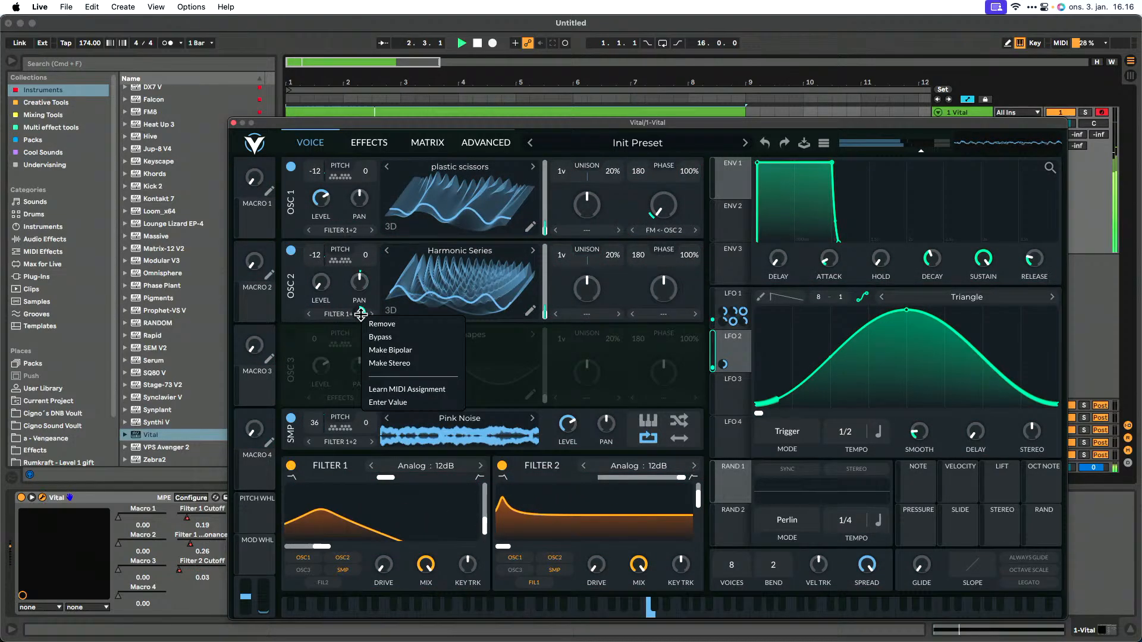
{"action": "left_click", "coordinate": [395, 350]}
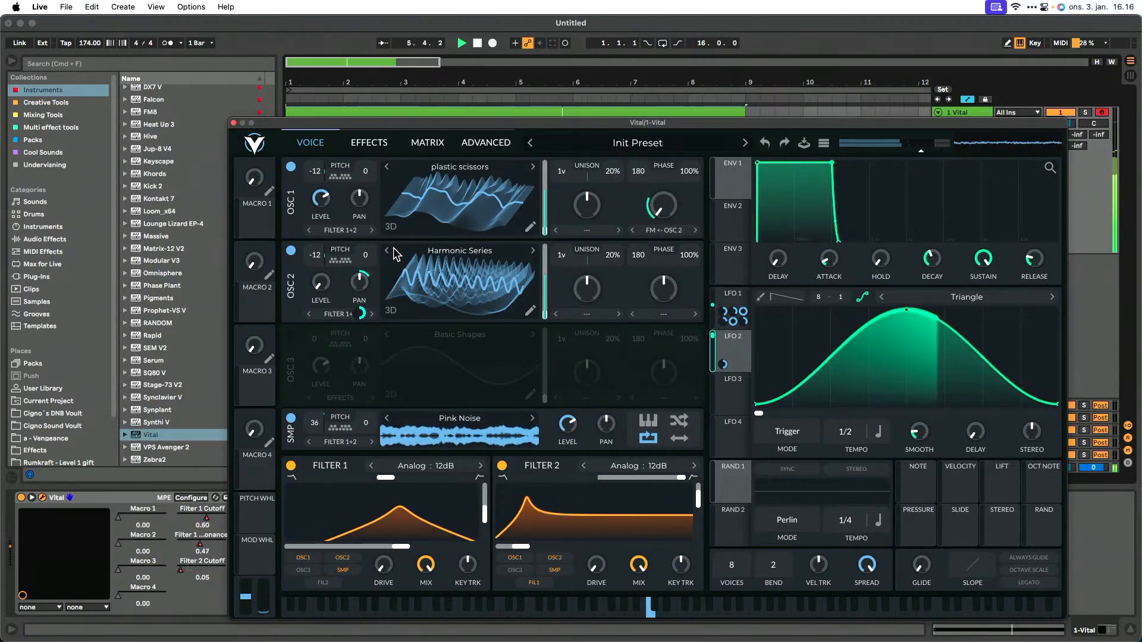
{"action": "mouse_move", "coordinate": [360, 313]}
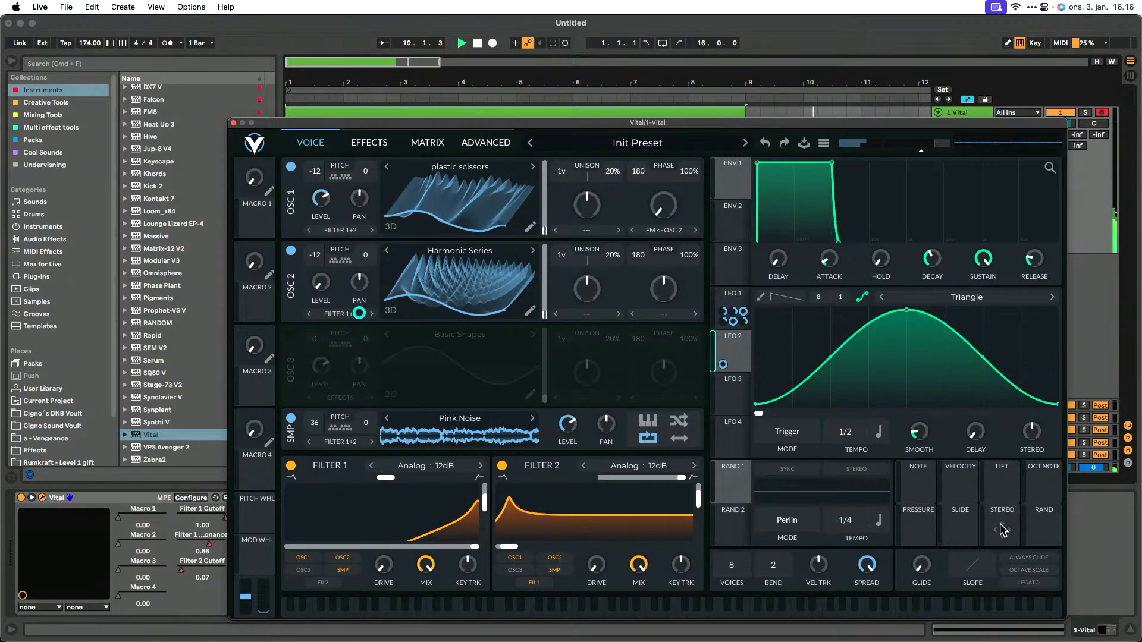
Step: Assign the Stereo modulation source to oscillator 2's pan and LFO 2's tempo, and play the clip
{"action": "left_click_drag", "start_coordinate": [1001, 530], "coordinate": [488, 395]}
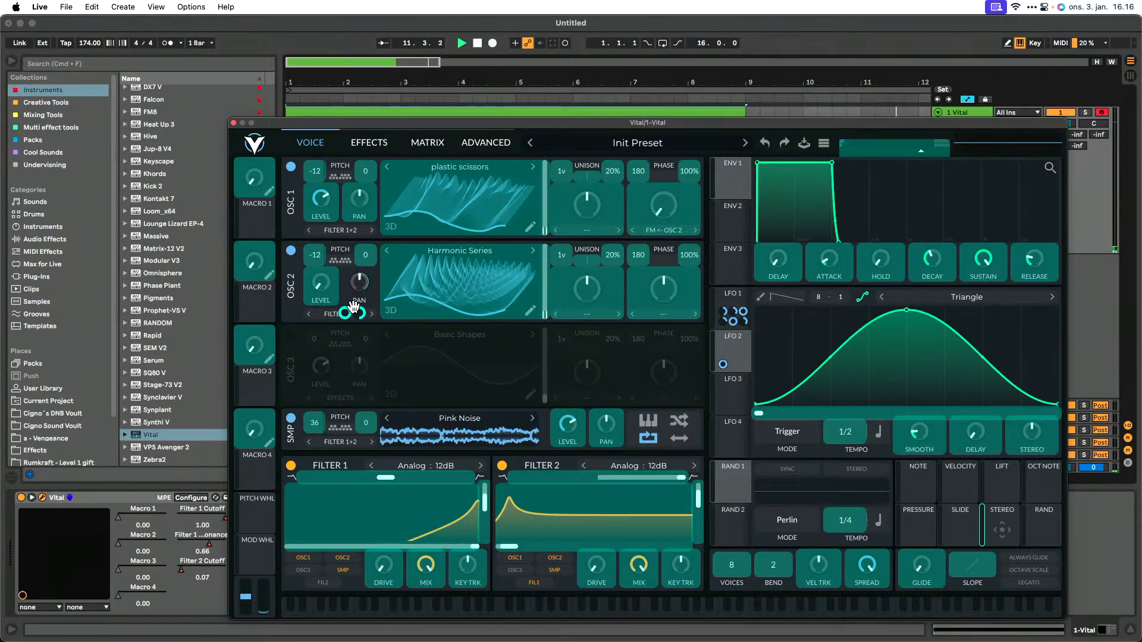
{"action": "left_click_drag", "start_coordinate": [343, 313], "coordinate": [344, 316]}
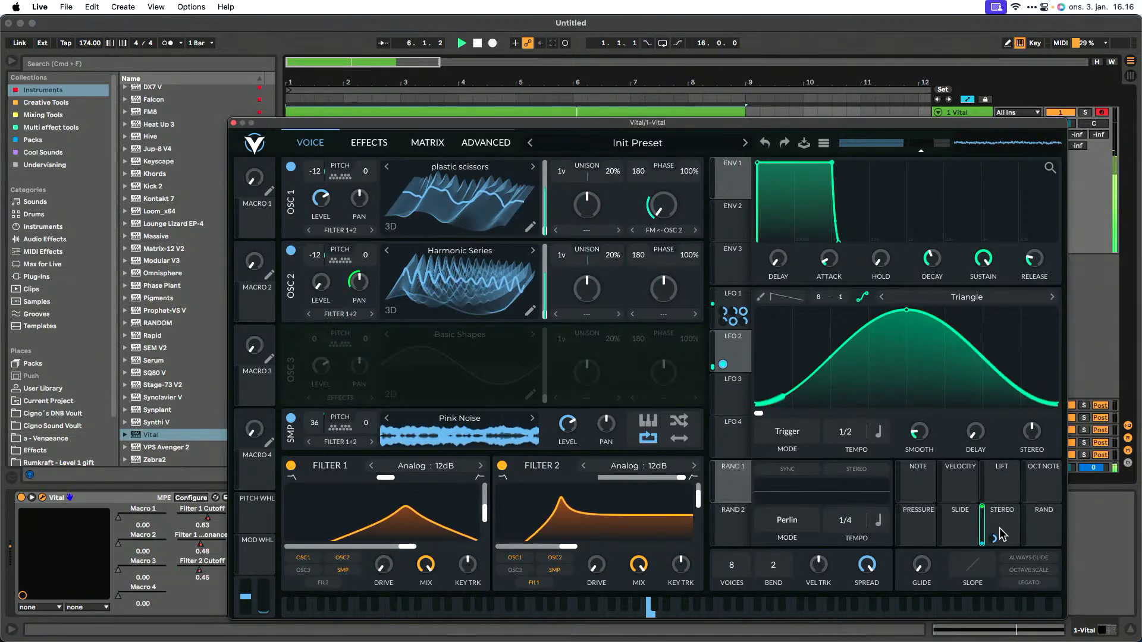
{"action": "left_click_drag", "start_coordinate": [724, 361], "coordinate": [837, 436]}
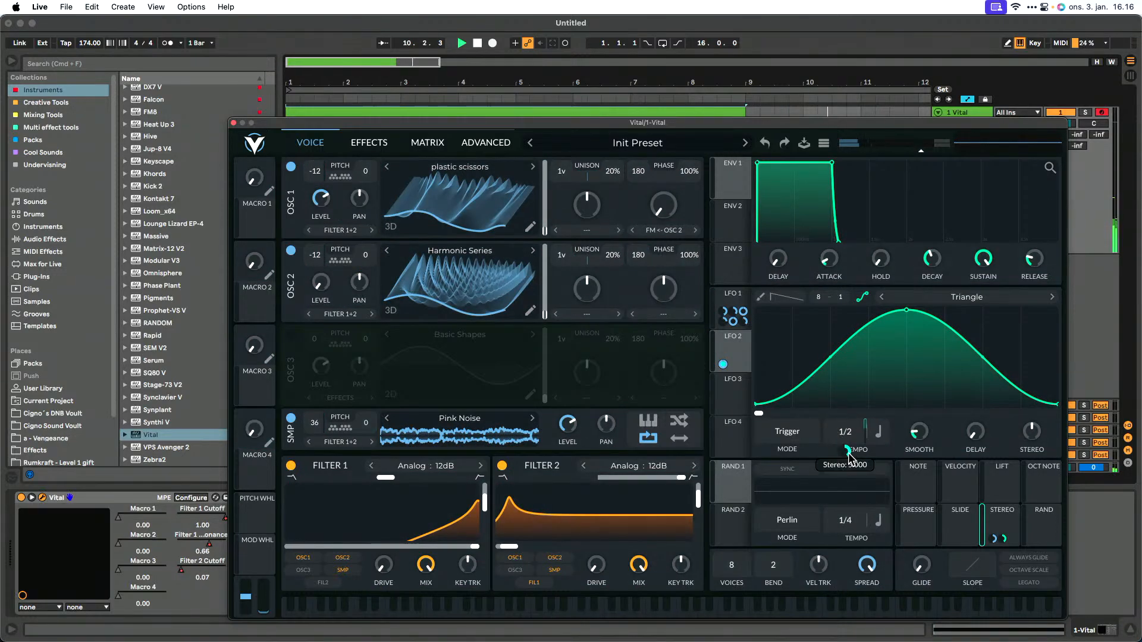
{"action": "key", "text": "space"}
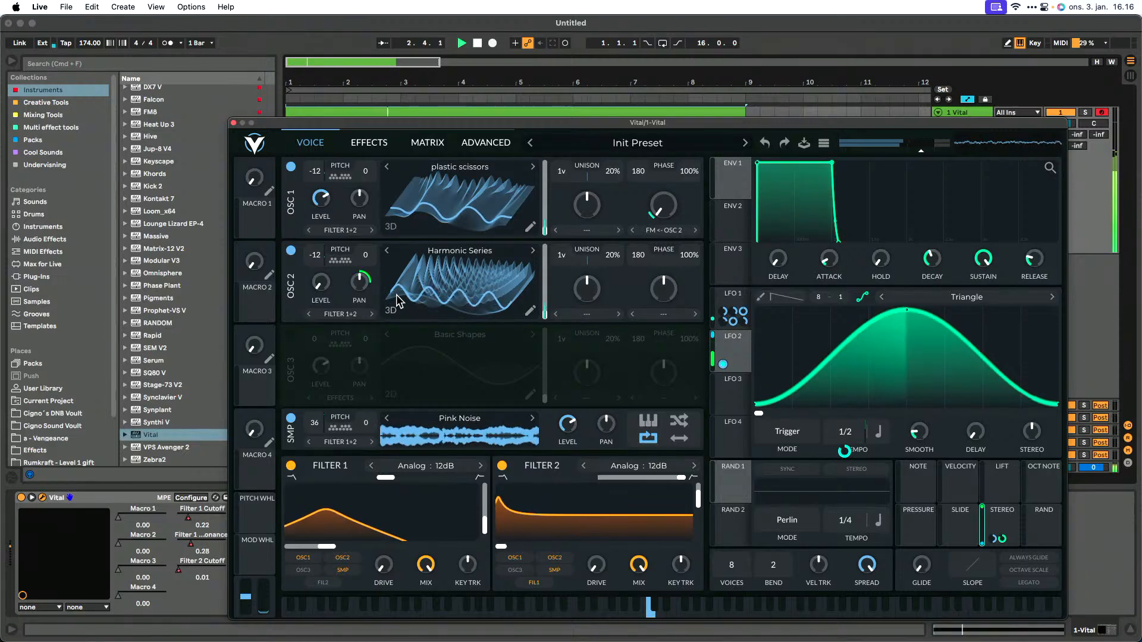
{"action": "mouse_move", "coordinate": [362, 284]}
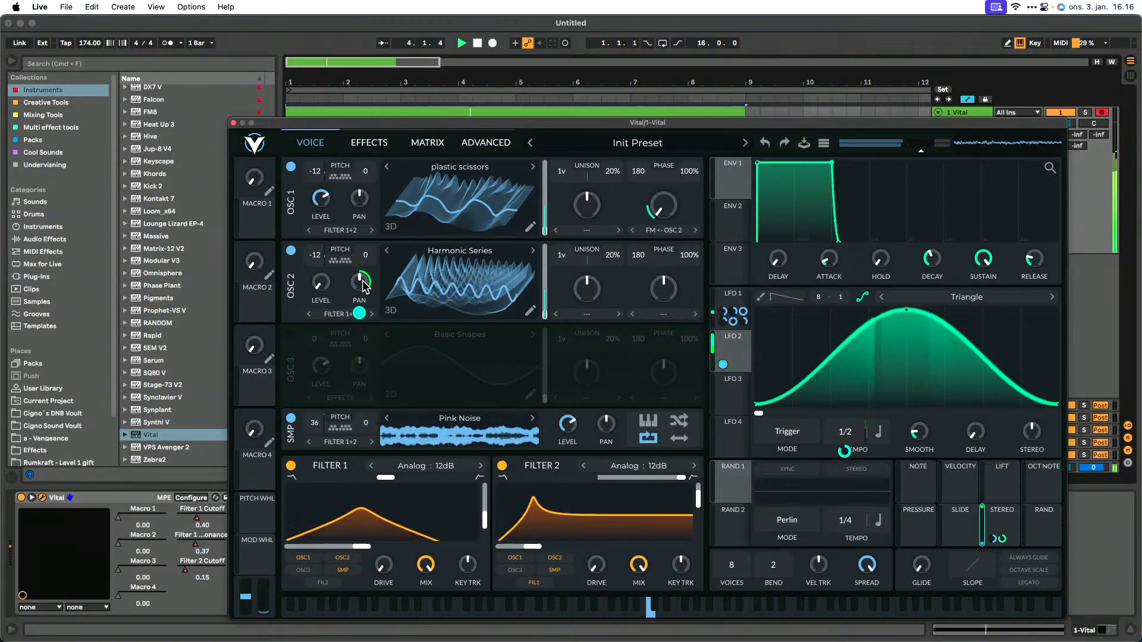
{"action": "key", "text": "space"}
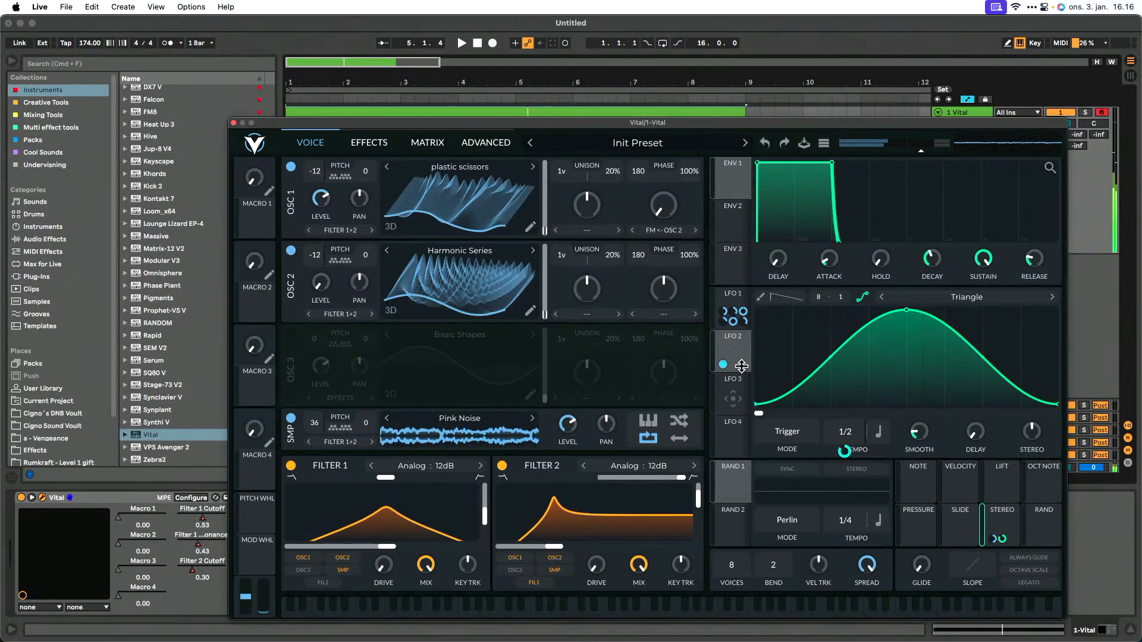
Step: Assign LFO 2 to oscillator 1's pan, make the modulation bipolar, and play the clip
{"action": "left_click_drag", "start_coordinate": [736, 349], "coordinate": [359, 209]}
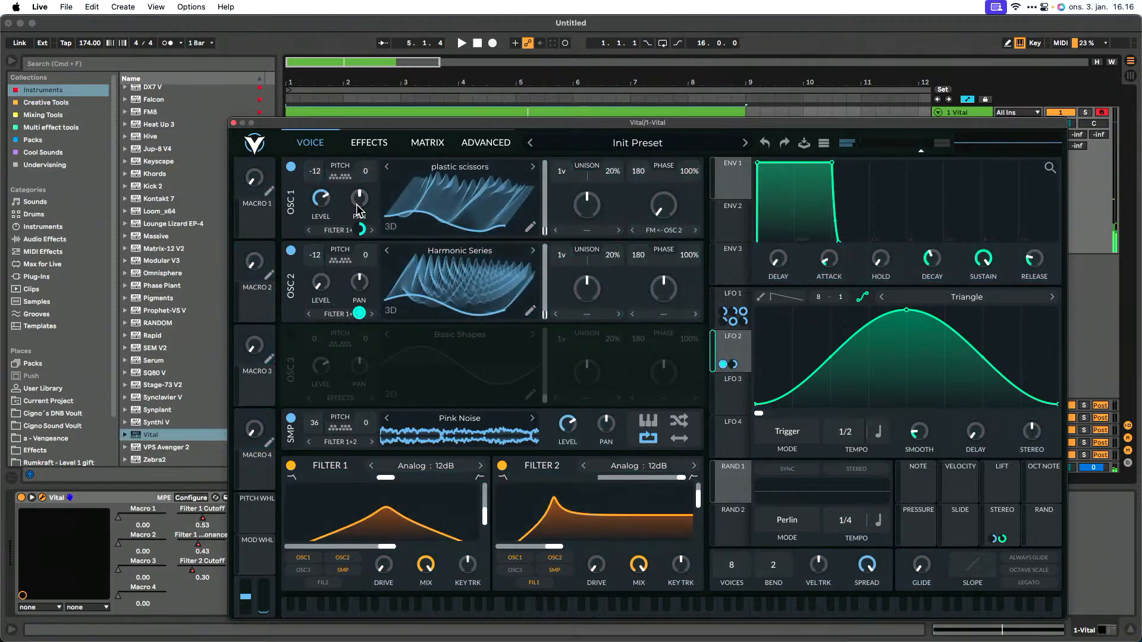
{"action": "right_click", "coordinate": [359, 210]}
{"action": "left_click", "coordinate": [357, 207]}
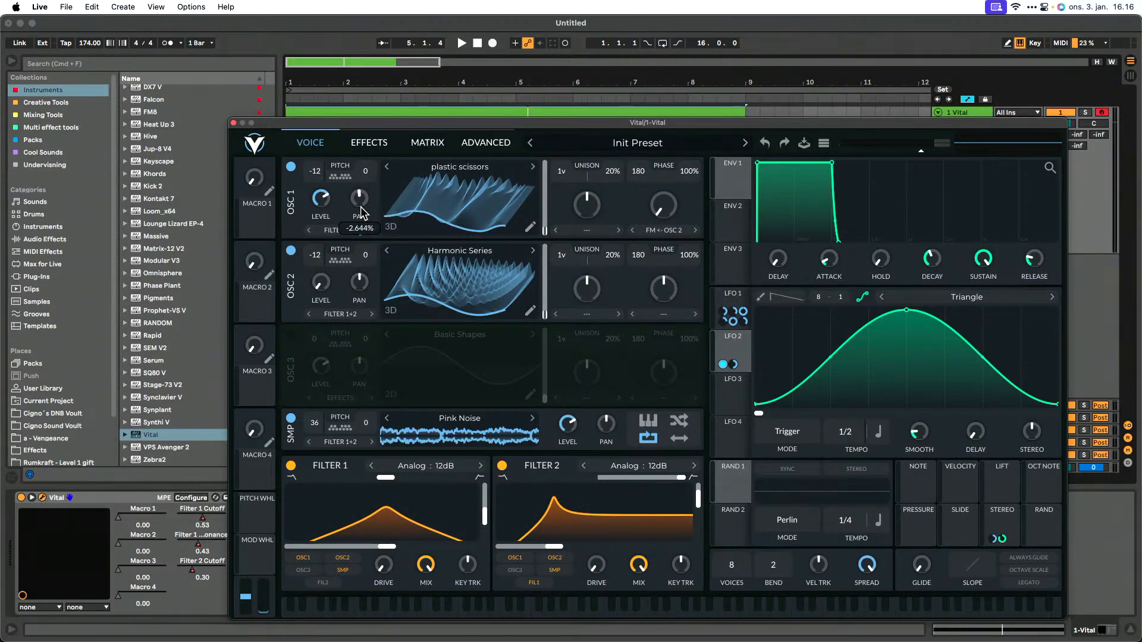
{"action": "right_click", "coordinate": [362, 230]}
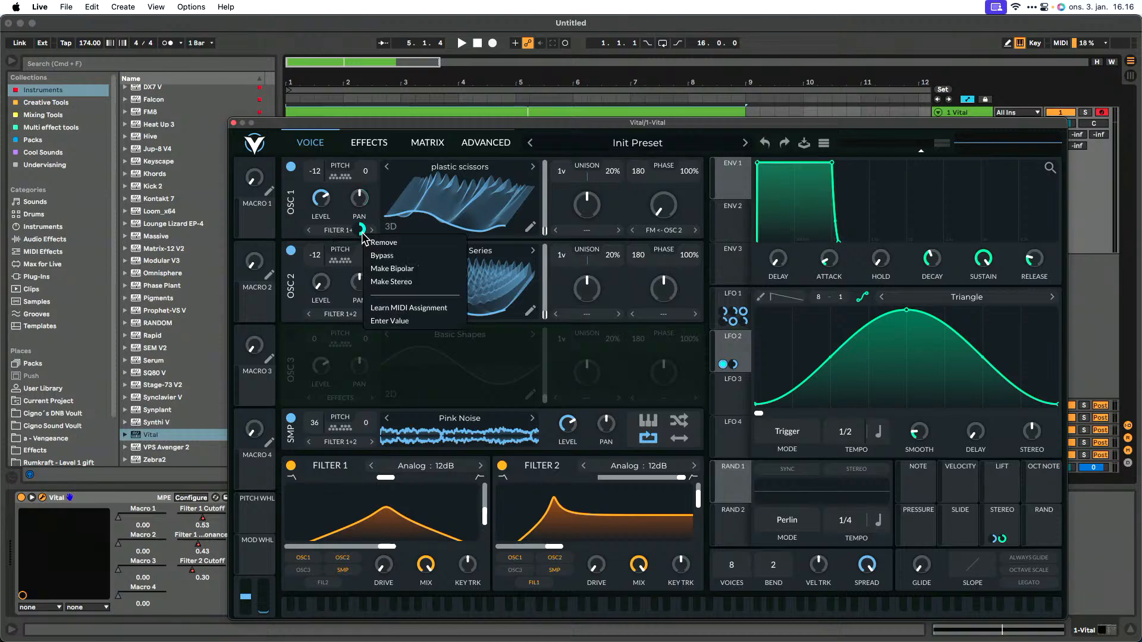
{"action": "left_click", "coordinate": [384, 270]}
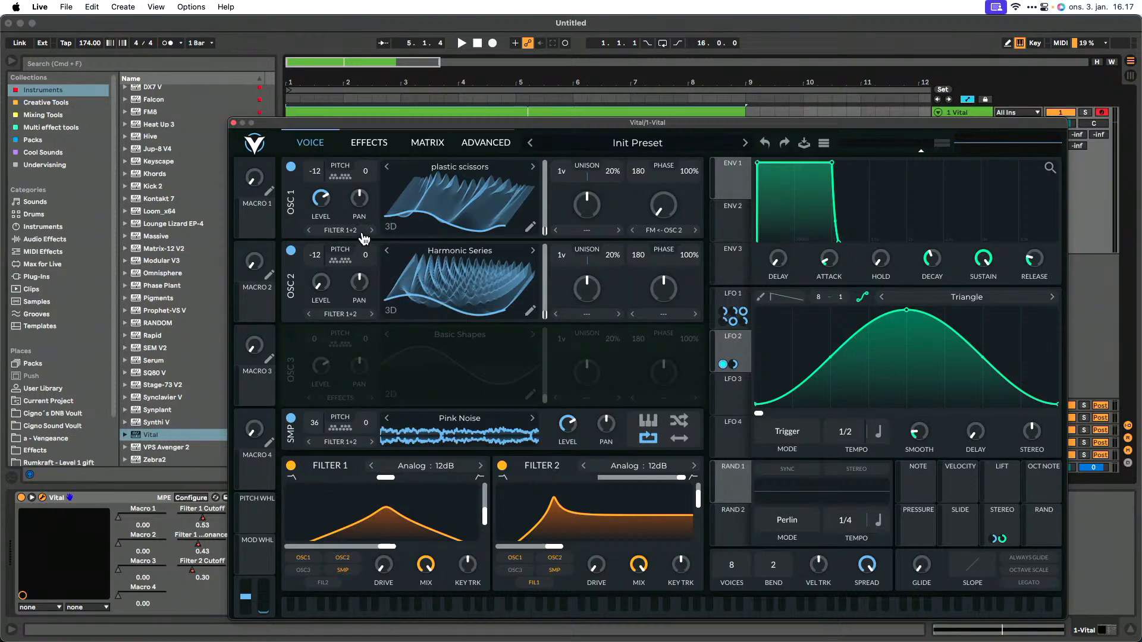
{"action": "key", "text": "space"}
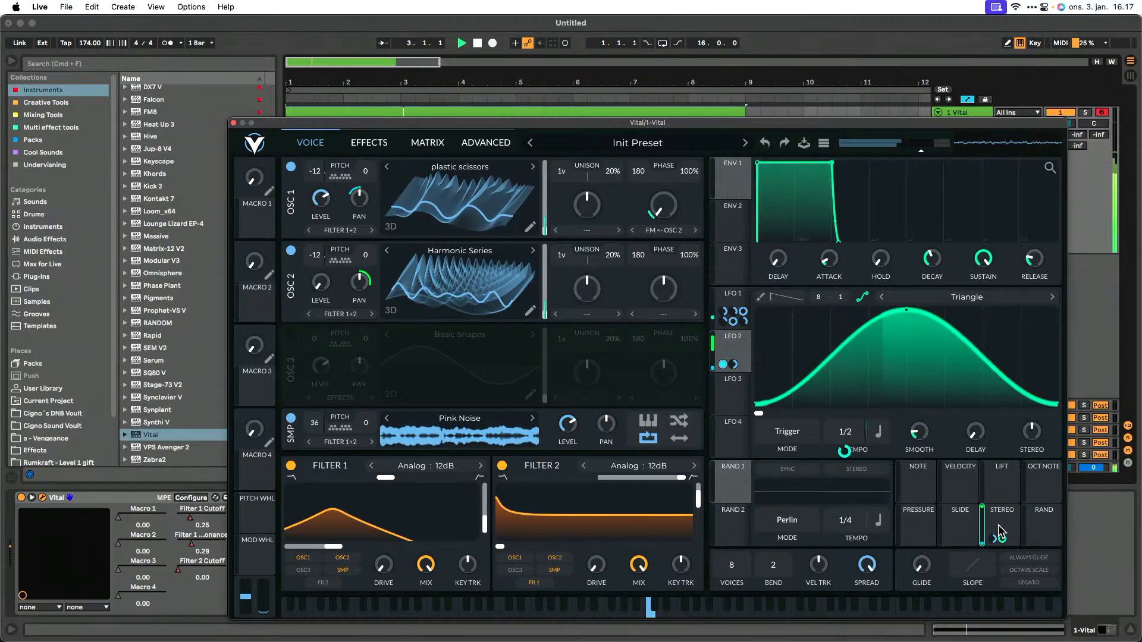
Step: Raise LFO 2's modulation of oscillator 1's pan to full, assign the Stereo source to that pan, and play the clip
{"action": "left_click_drag", "start_coordinate": [723, 365], "coordinate": [361, 200]}
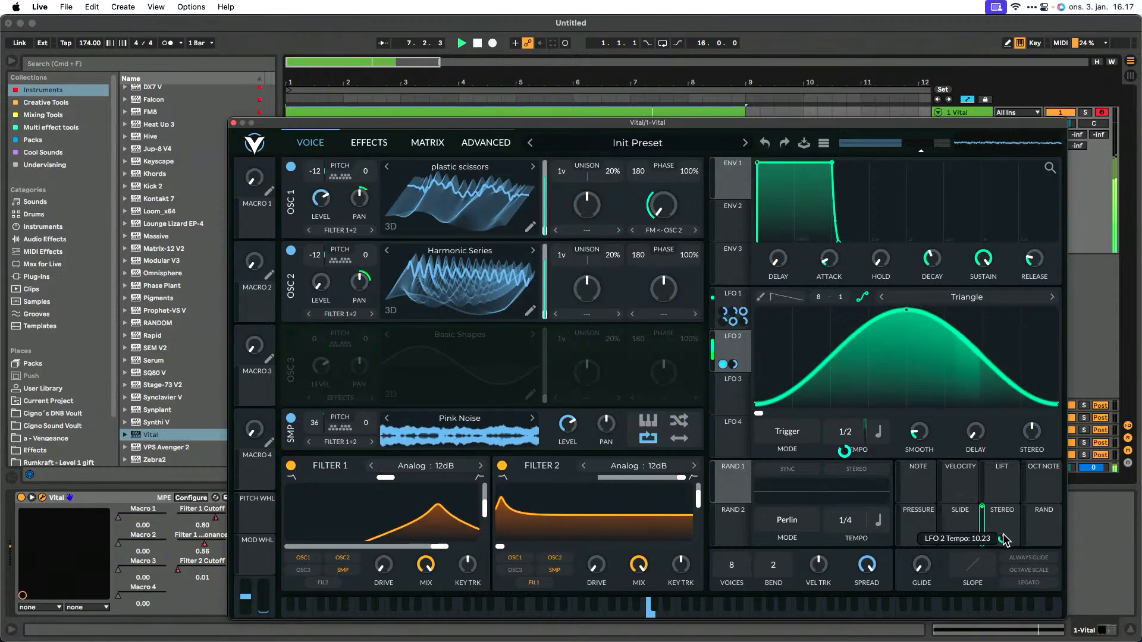
{"action": "left_click_drag", "start_coordinate": [999, 539], "coordinate": [345, 229]}
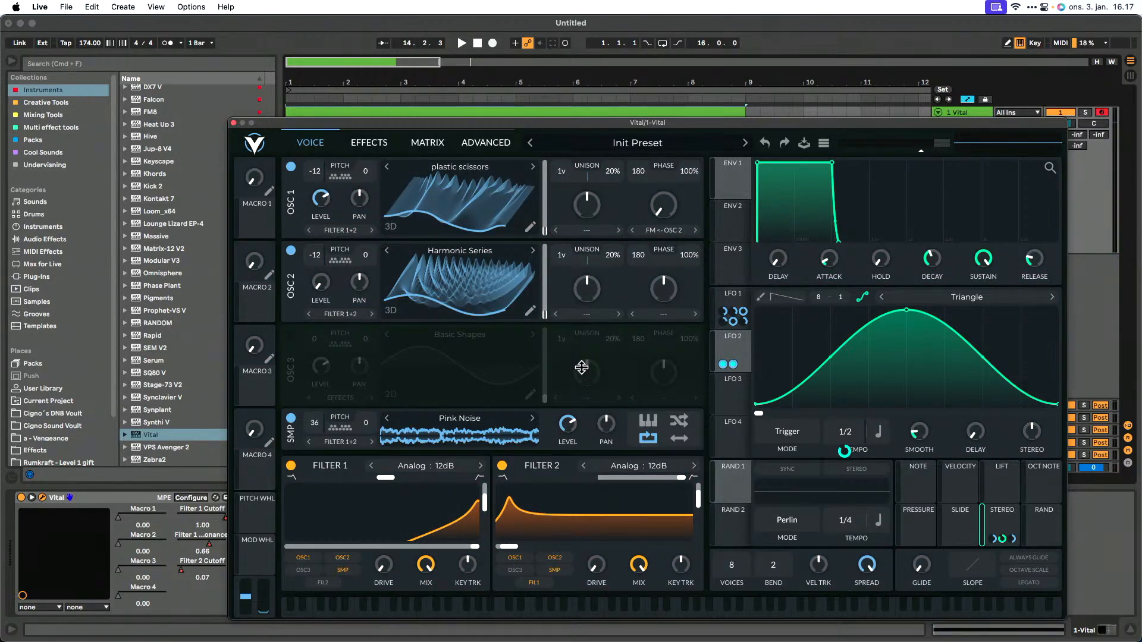
{"action": "key", "text": "space"}
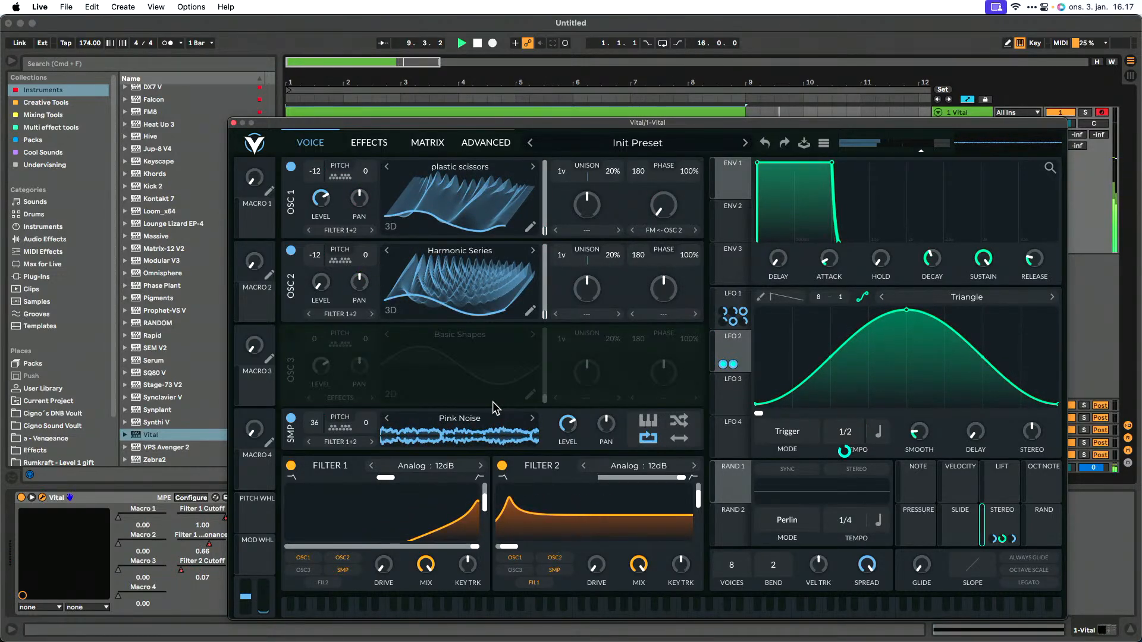
Step: Turn on the filter in the effects chain and lower its cutoff to the minimum while the clip plays
{"action": "left_click", "coordinate": [370, 142]}
{"action": "left_click", "coordinate": [290, 459]}
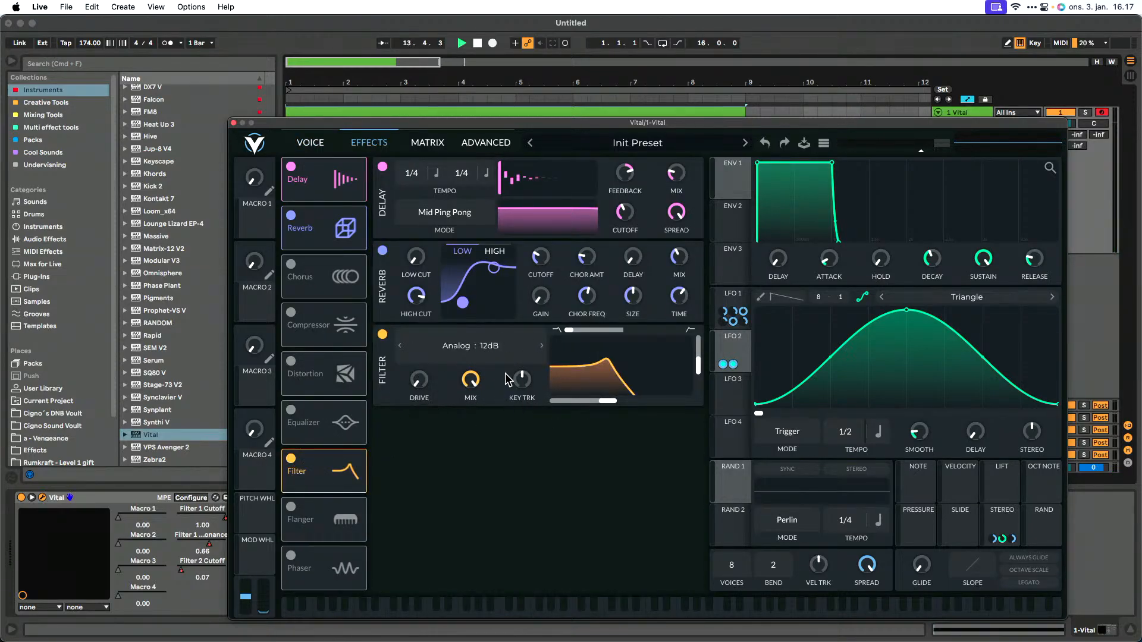
{"action": "key", "text": "space"}
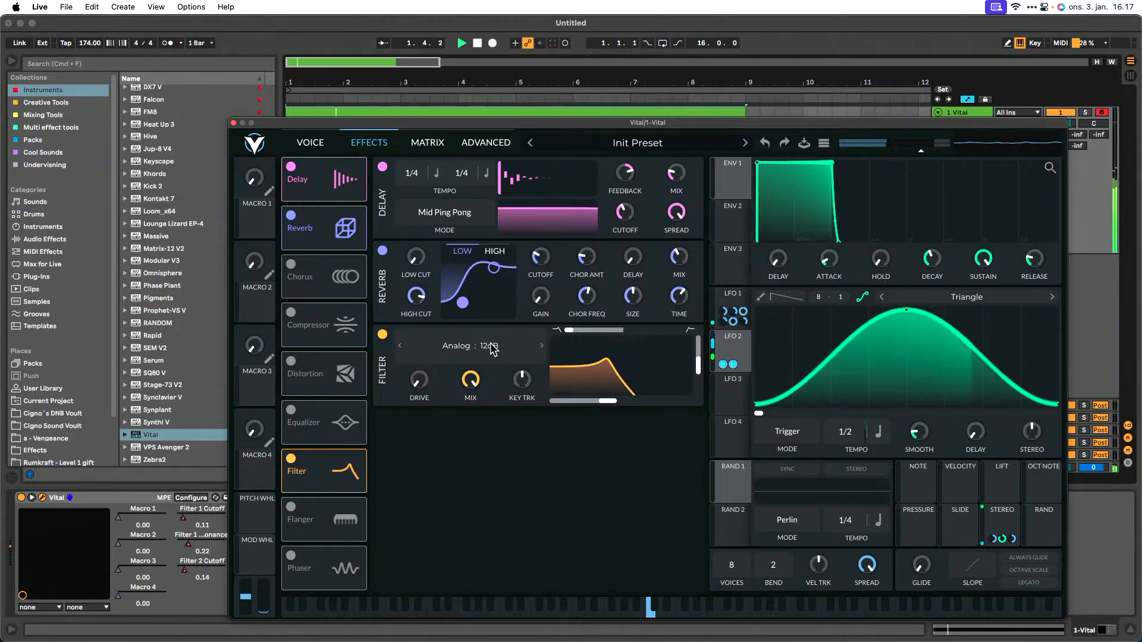
{"action": "left_click_drag", "start_coordinate": [608, 401], "coordinate": [534, 397]}
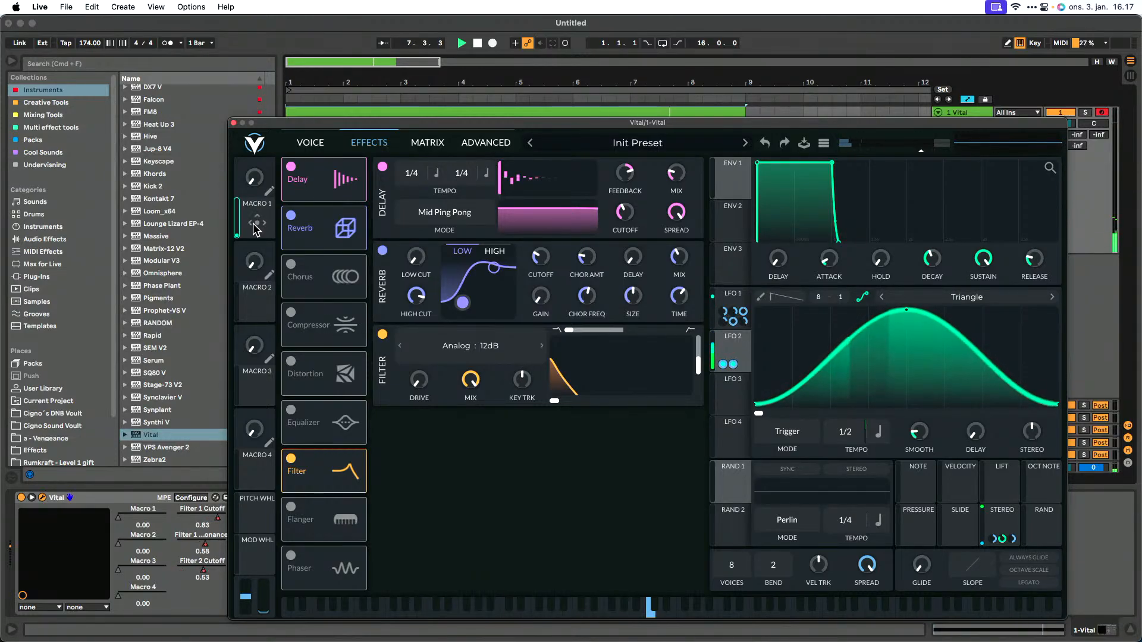
Step: Assign Macro 1 to the effects filter and automate Filter fx Cutoff rising from 0.00 at bar 1 to 1.00 at bar 9
{"action": "left_click_drag", "start_coordinate": [257, 223], "coordinate": [620, 387]}
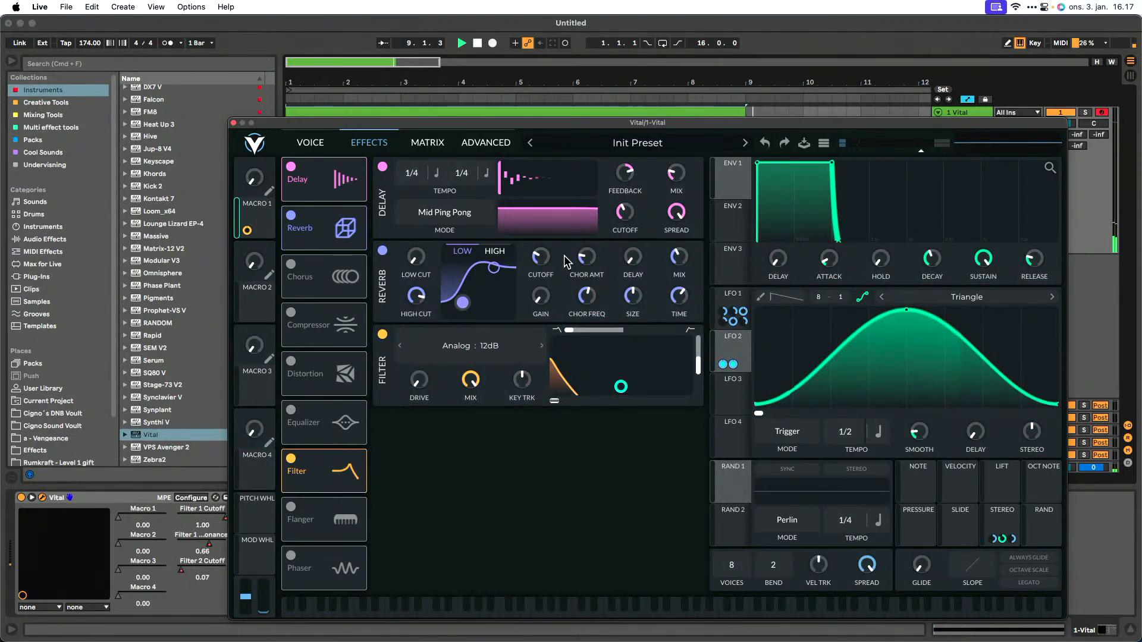
{"action": "left_click", "coordinate": [234, 123]}
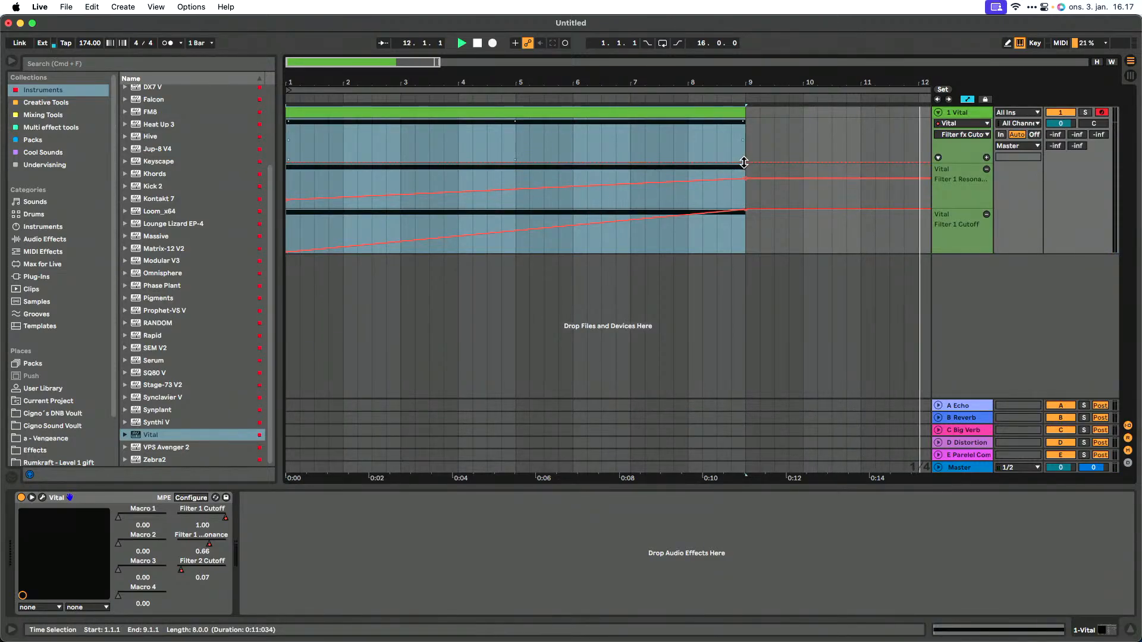
{"action": "left_click", "coordinate": [743, 166]}
{"action": "left_click_drag", "start_coordinate": [743, 166], "coordinate": [745, 123]}
{"action": "left_click", "coordinate": [298, 123]}
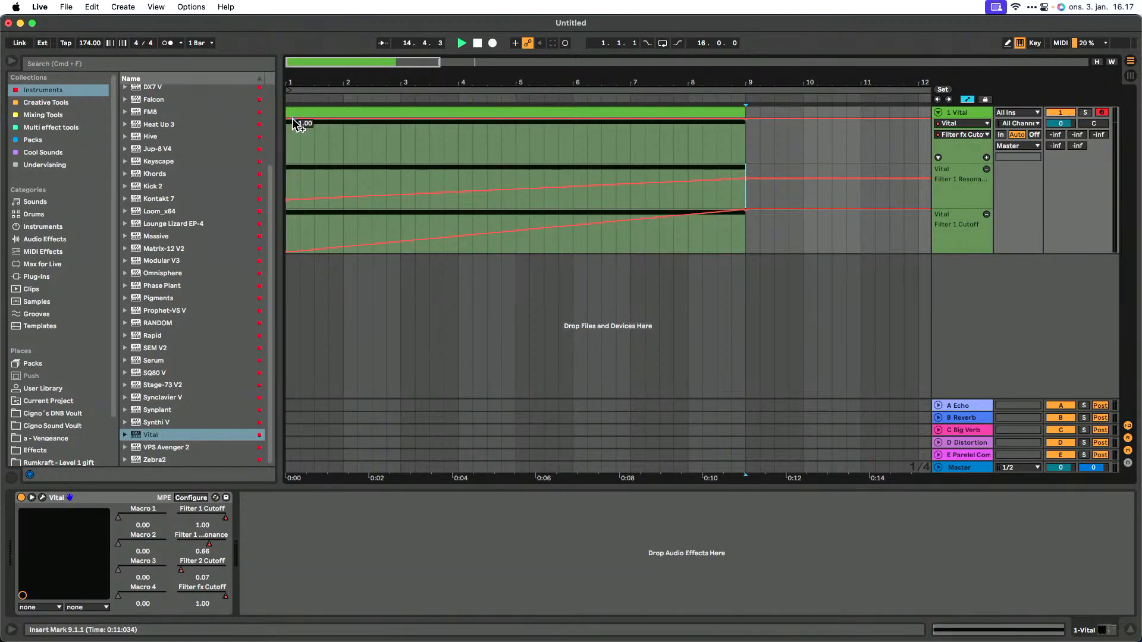
{"action": "left_click_drag", "start_coordinate": [297, 125], "coordinate": [298, 159]}
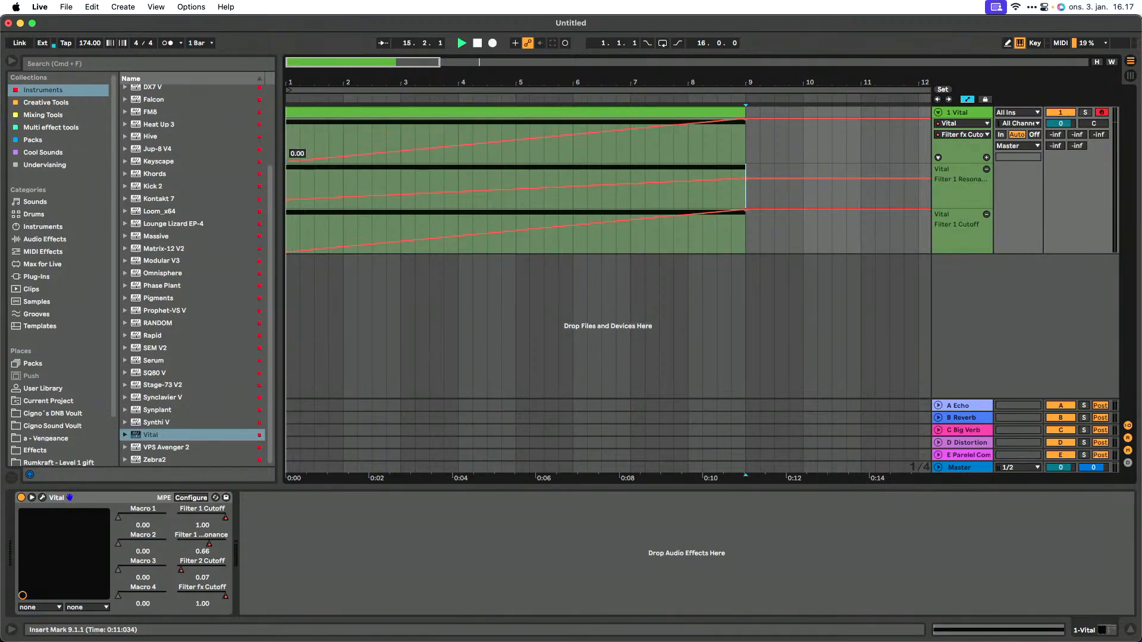
Step: Give Filter fx Cutoff its own automation lane and show Vital's Filter 2 Cutoff automation in the track's main lane
{"action": "left_click", "coordinate": [987, 158]}
{"action": "left_click", "coordinate": [969, 123]}
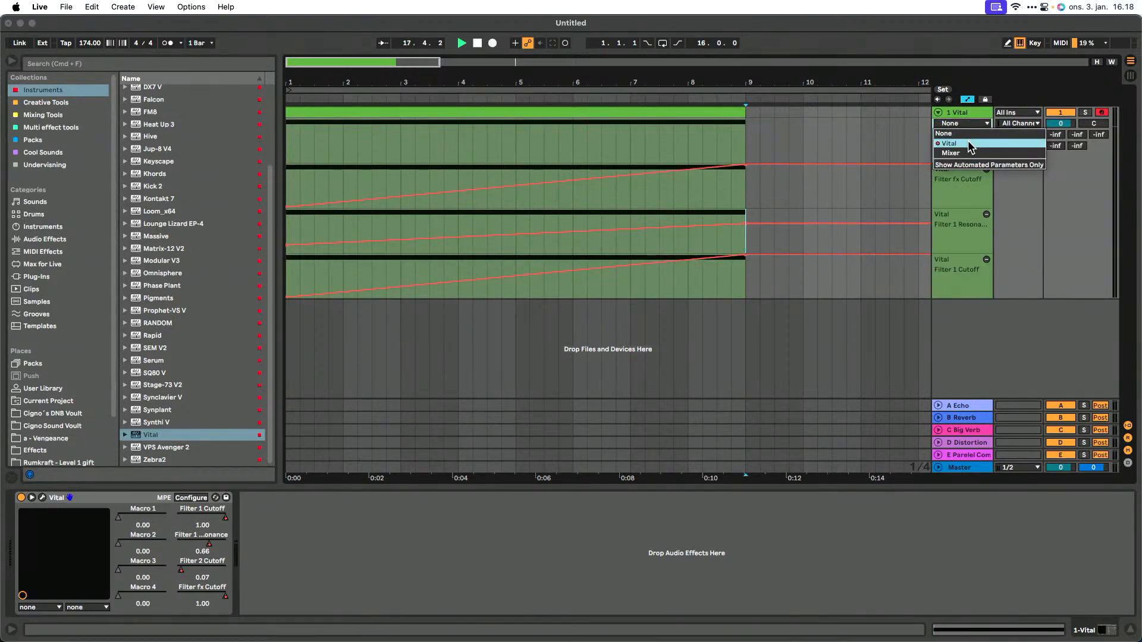
{"action": "left_click", "coordinate": [969, 145]}
{"action": "left_click", "coordinate": [967, 135]}
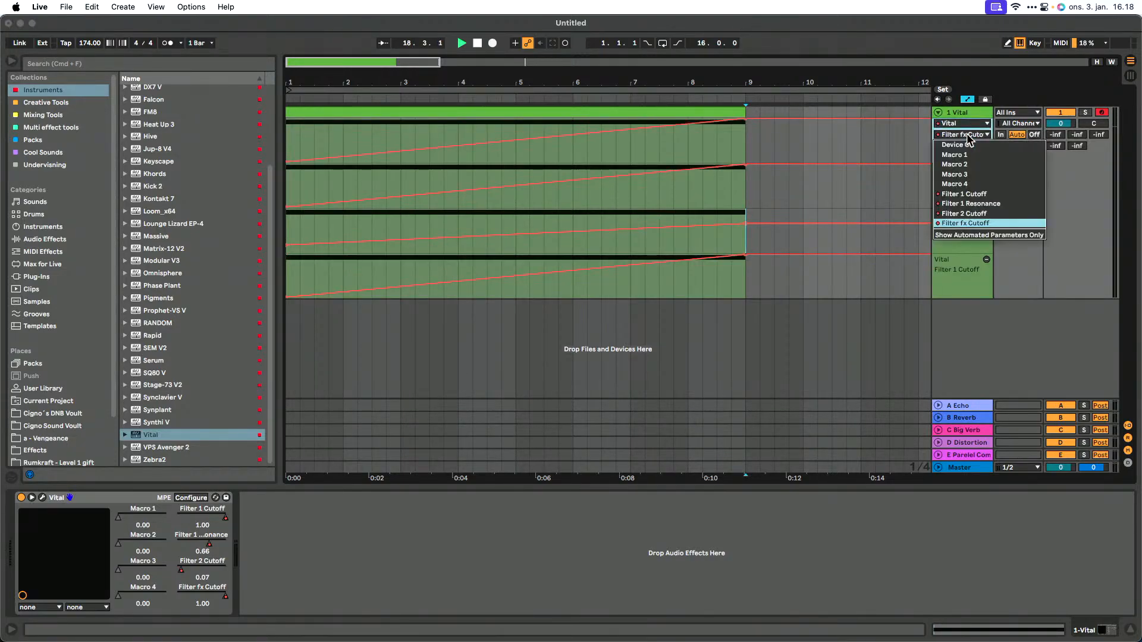
{"action": "left_click", "coordinate": [980, 196]}
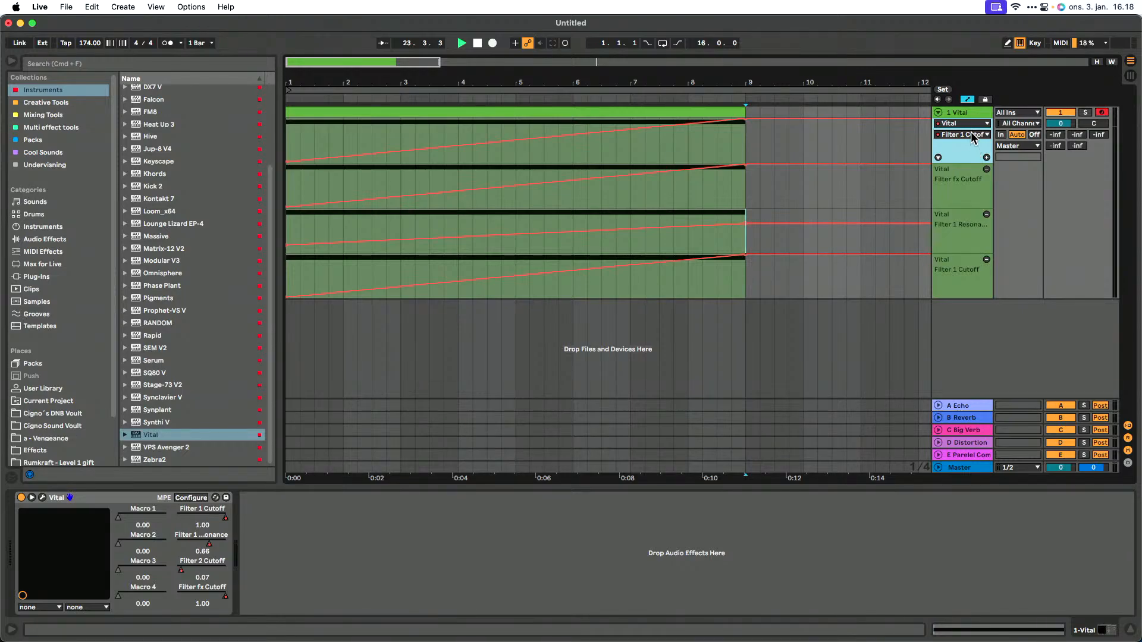
{"action": "left_click", "coordinate": [972, 135]}
{"action": "left_click", "coordinate": [973, 204]}
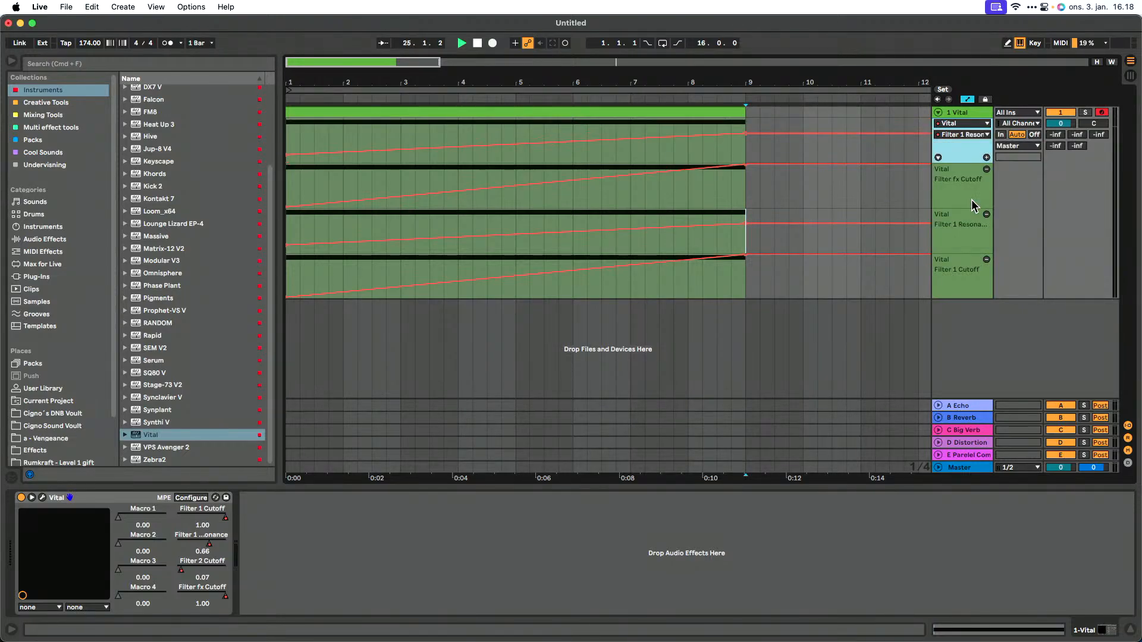
{"action": "left_click", "coordinate": [976, 139]}
{"action": "left_click", "coordinate": [974, 220]}
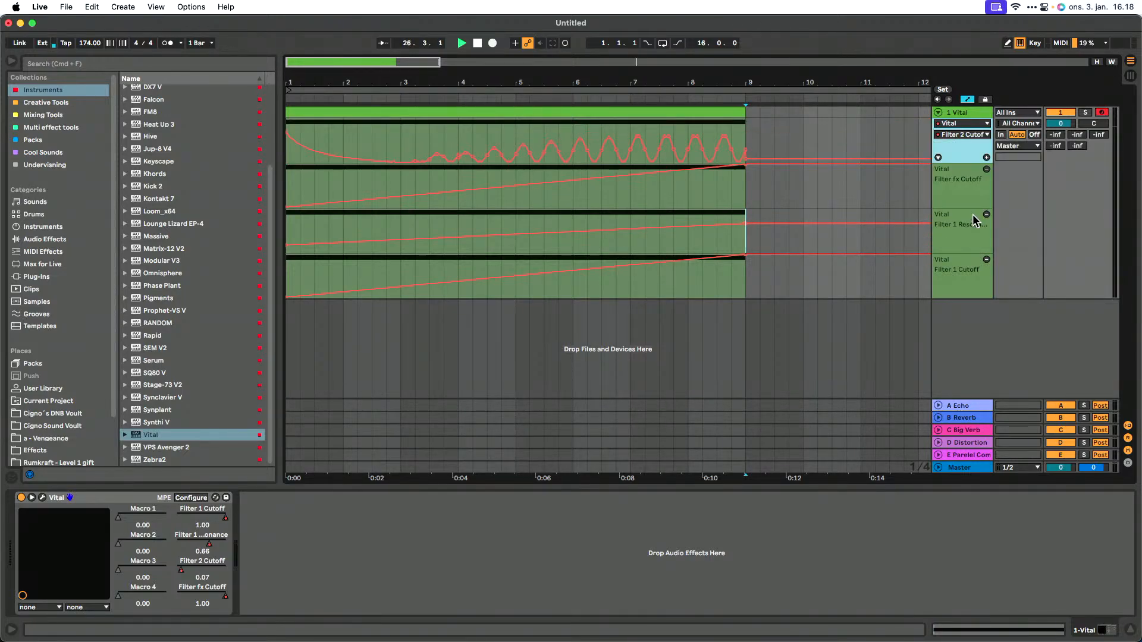
{"action": "left_click", "coordinate": [808, 136]}
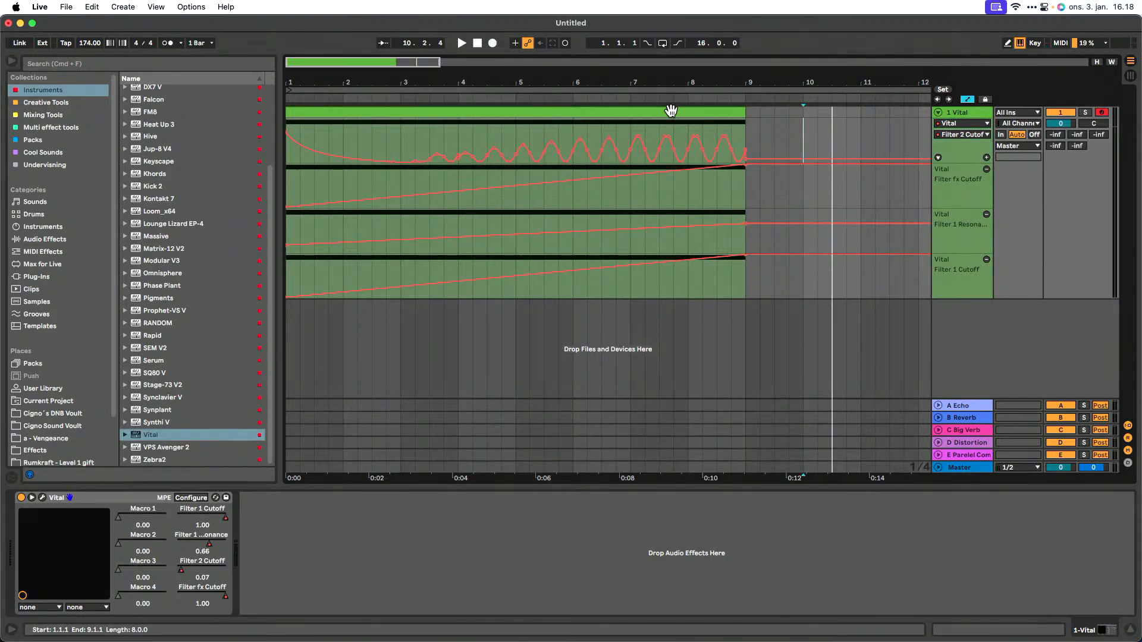
Step: Select the Vital clip and play it from the start to hear the finished riser
{"action": "left_click", "coordinate": [671, 111]}
{"action": "key", "text": "space"}
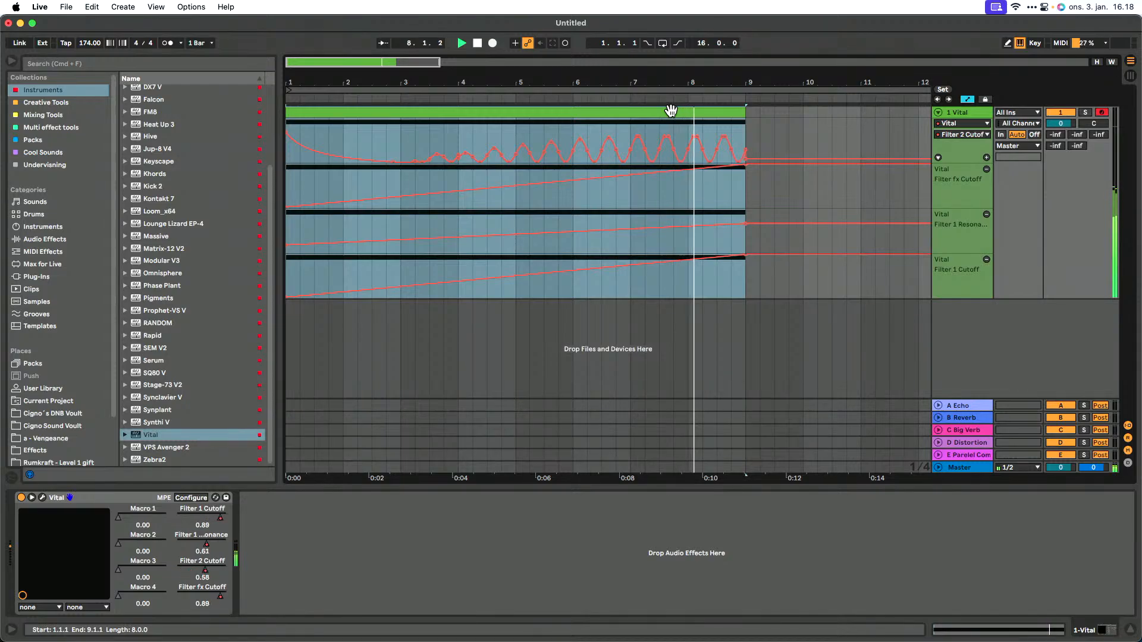
{"action": "key", "text": "space"}
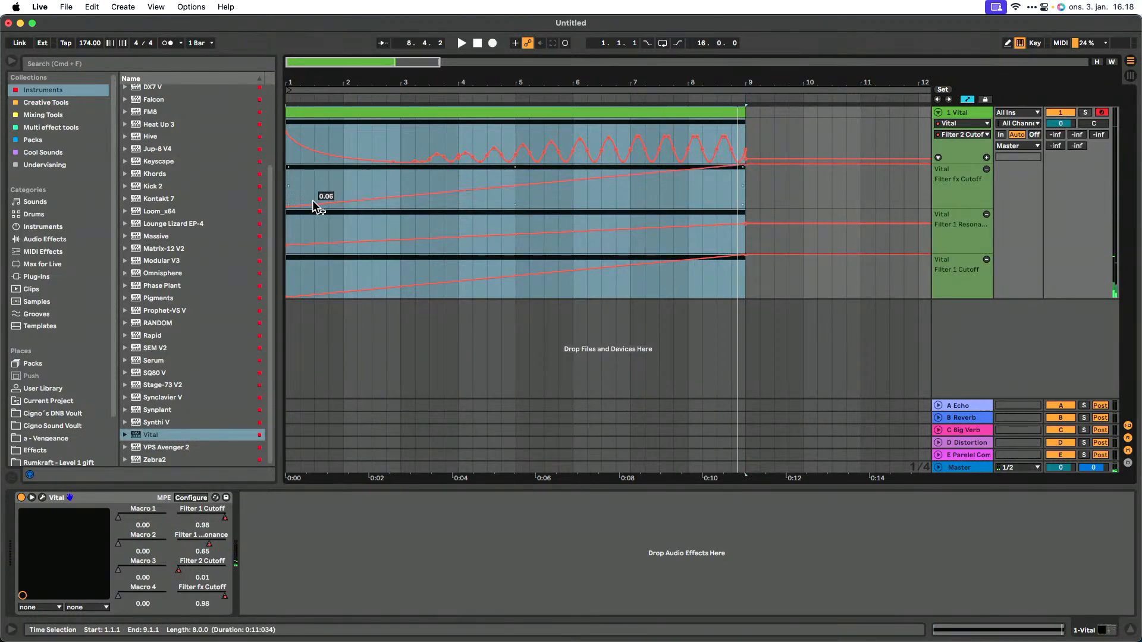
Step: Redraw the Filter fx Cutoff automation to fall from the maximum at bar 1 to the minimum at bar 9
{"action": "left_click", "coordinate": [288, 208]}
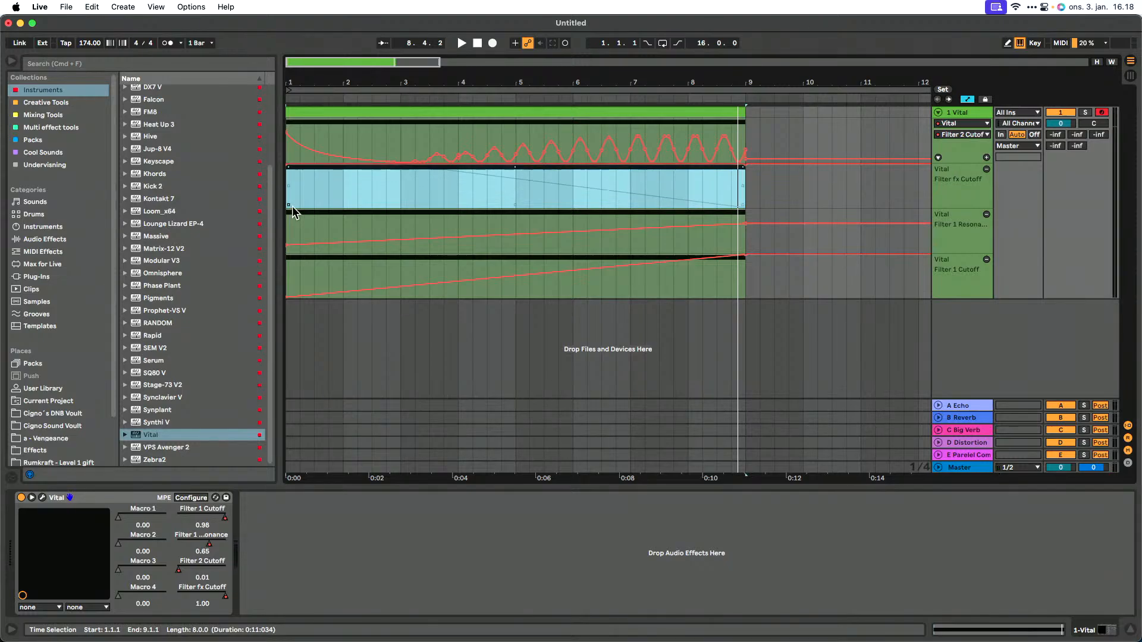
{"action": "left_click_drag", "start_coordinate": [693, 209], "coordinate": [744, 207]}
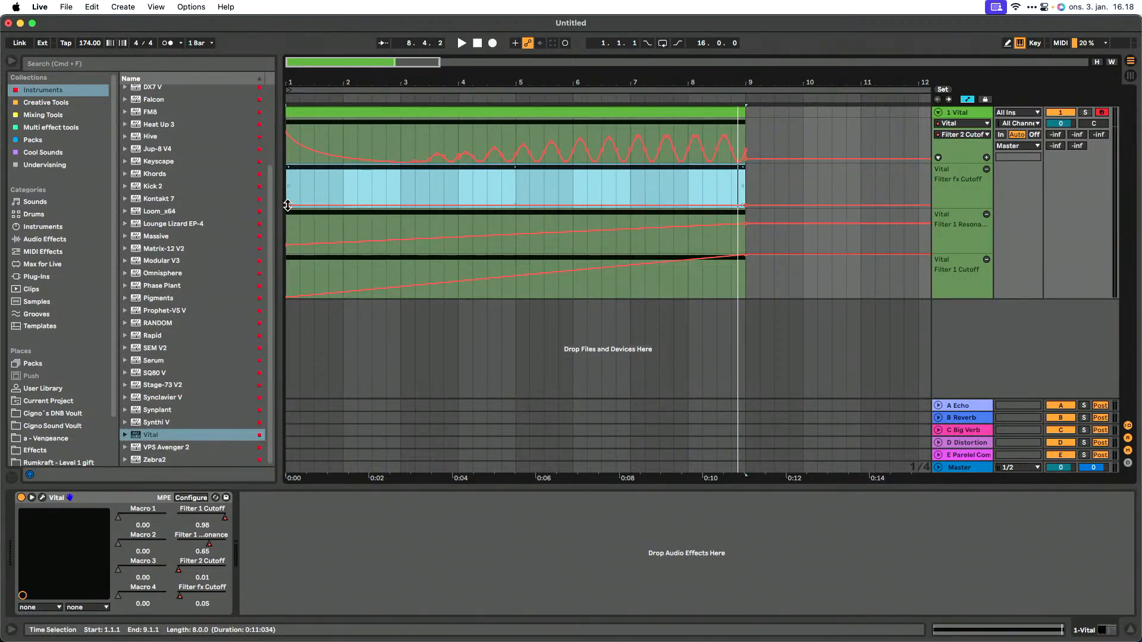
{"action": "left_click", "coordinate": [314, 205]}
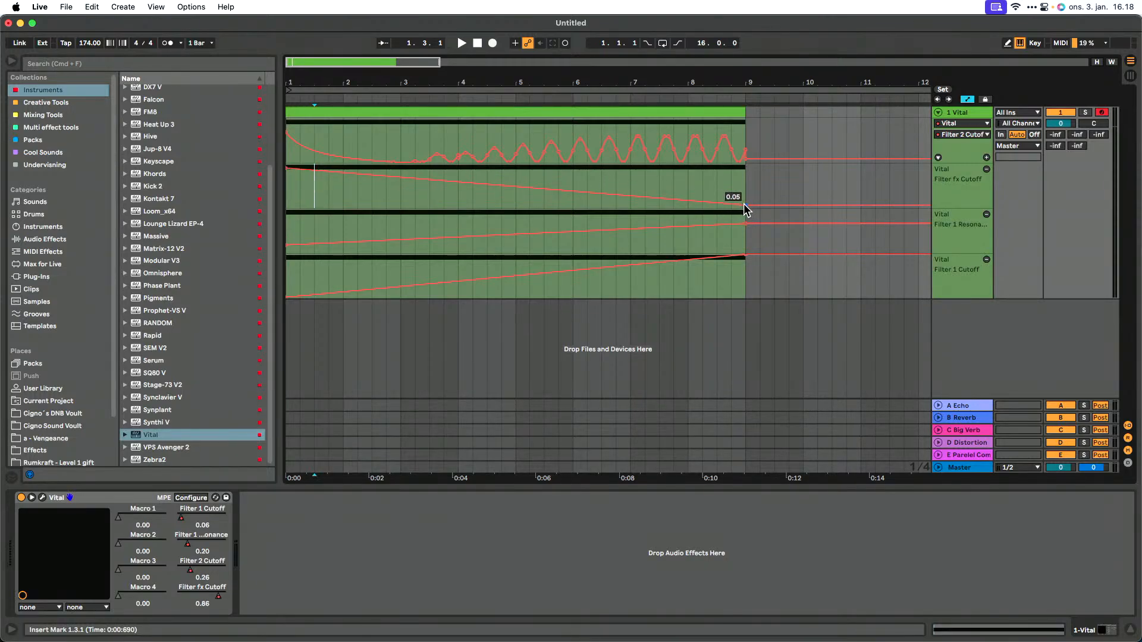
{"action": "left_click_drag", "start_coordinate": [744, 204], "coordinate": [745, 253]}
Step: Make Filter 1 Resonance and Filter 1 Cutoff fall across the clip, starting from about 0.61 and 0.76, and play the clip
{"action": "left_click_drag", "start_coordinate": [288, 244], "coordinate": [288, 226]}
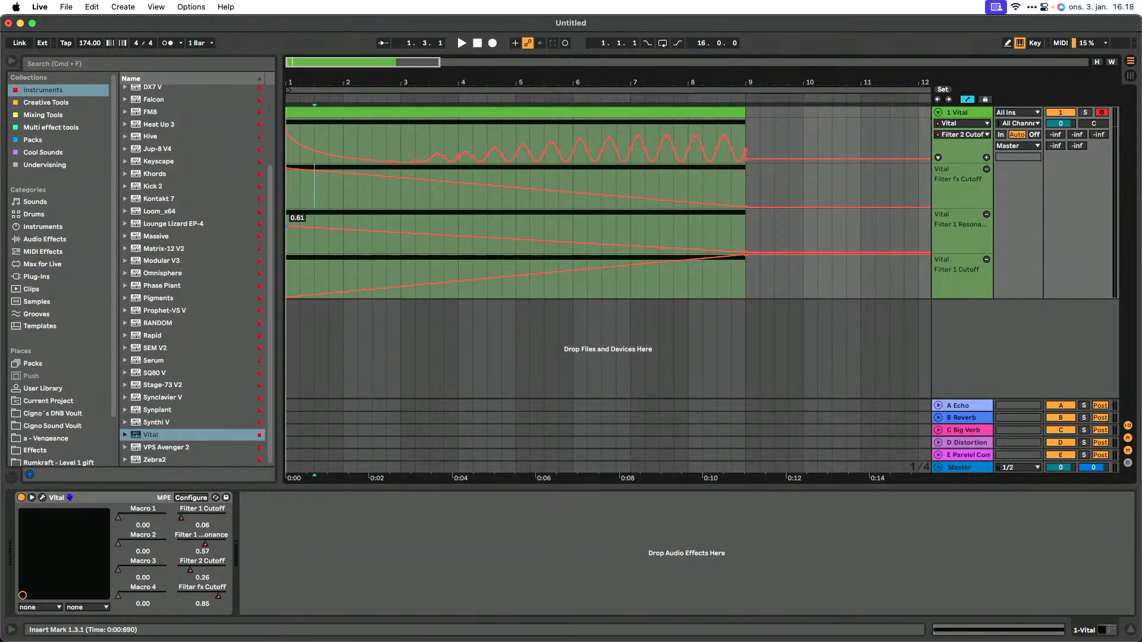
{"action": "left_click_drag", "start_coordinate": [286, 294], "coordinate": [286, 262]}
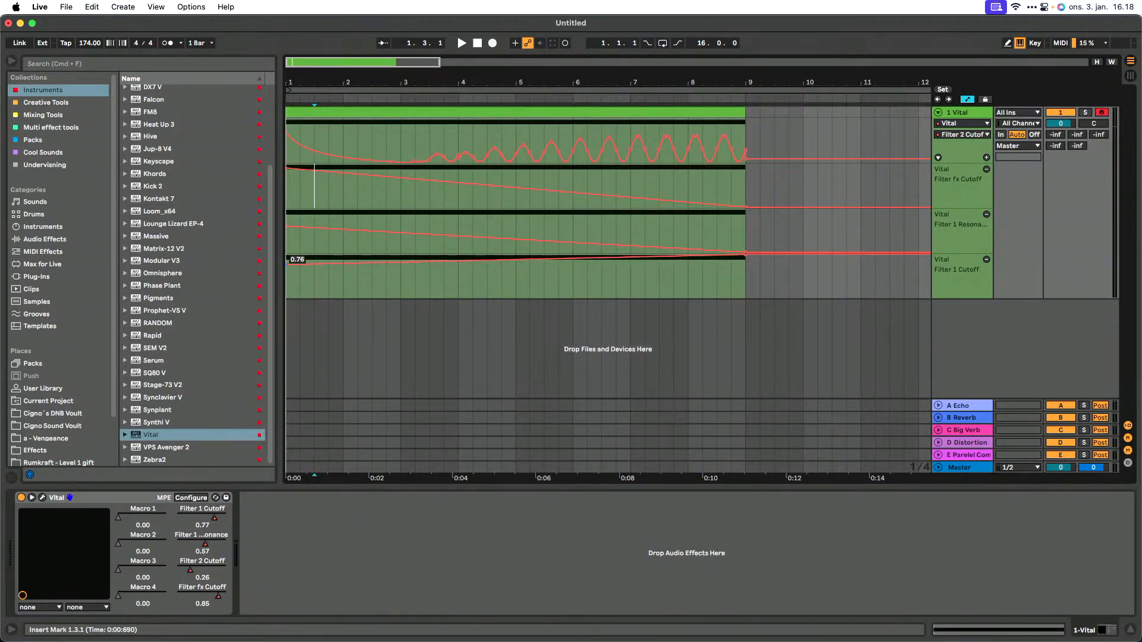
{"action": "left_click_drag", "start_coordinate": [744, 256], "coordinate": [744, 267]}
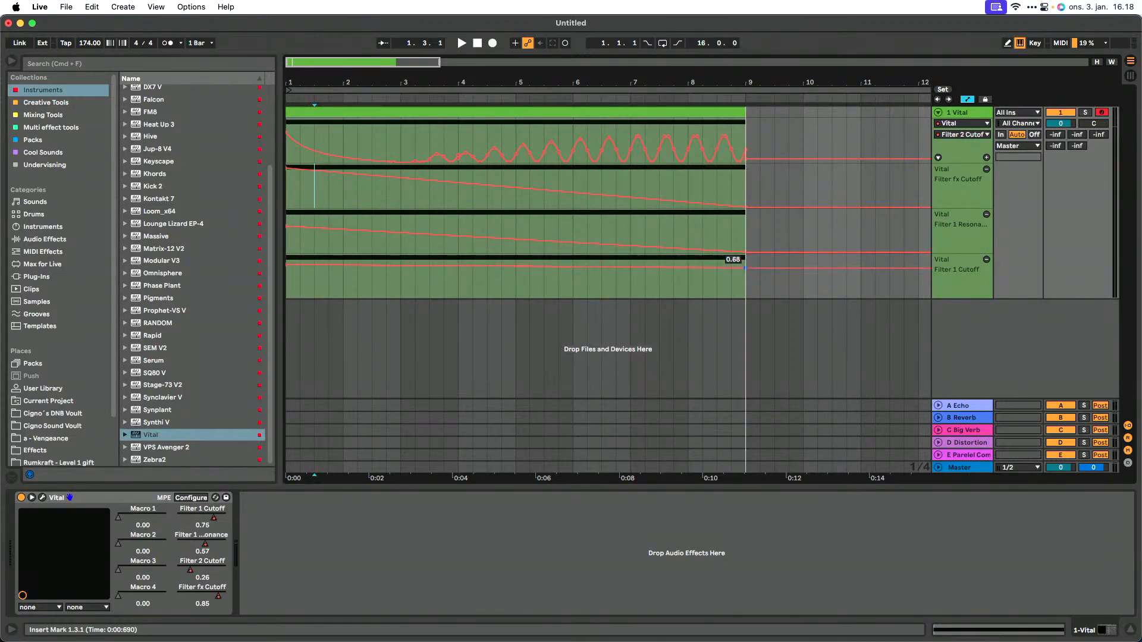
{"action": "key", "text": "space"}
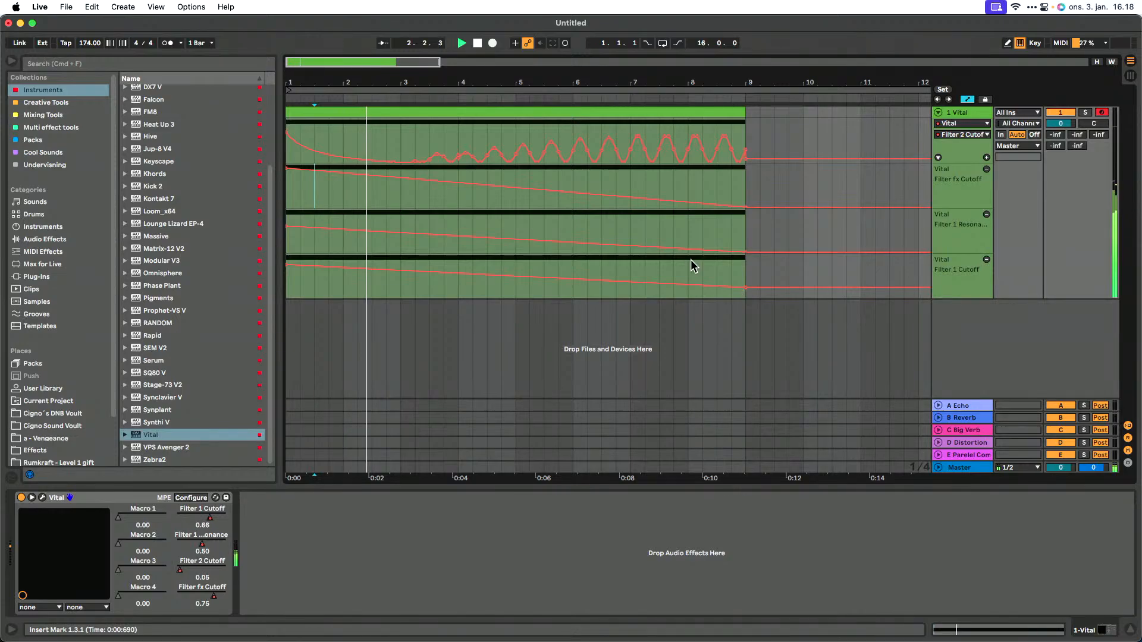
{"action": "left_click", "coordinate": [414, 111]}
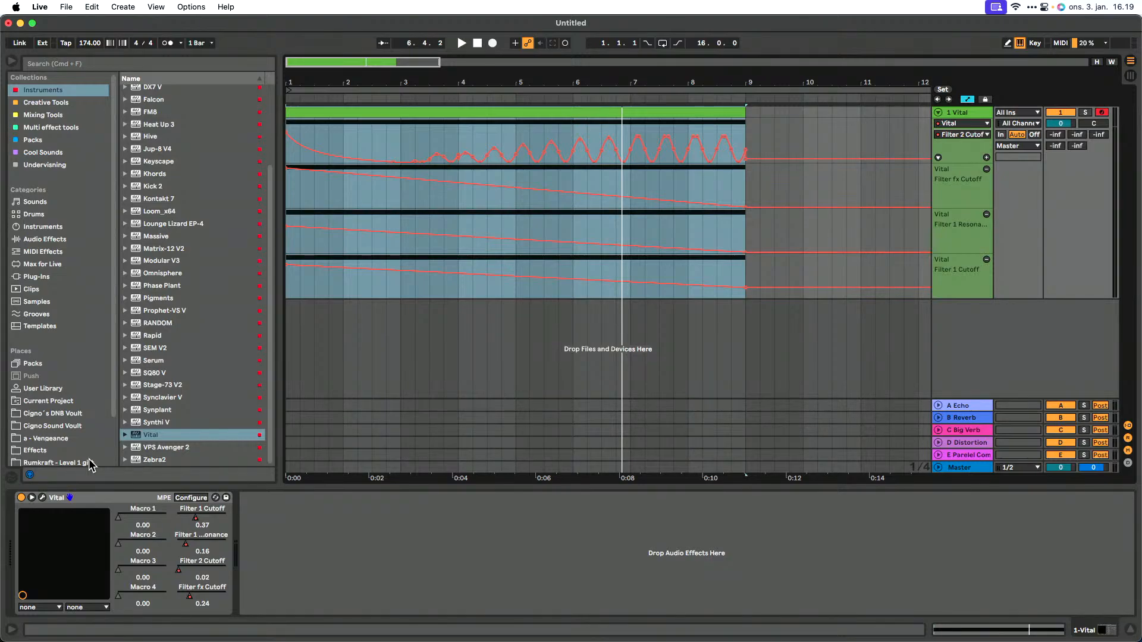
Step: Reopen Vital, flip LFO 1's rising ramp into a ramp falling from maximum to minimum, and play the clip
{"action": "left_click", "coordinate": [42, 498]}
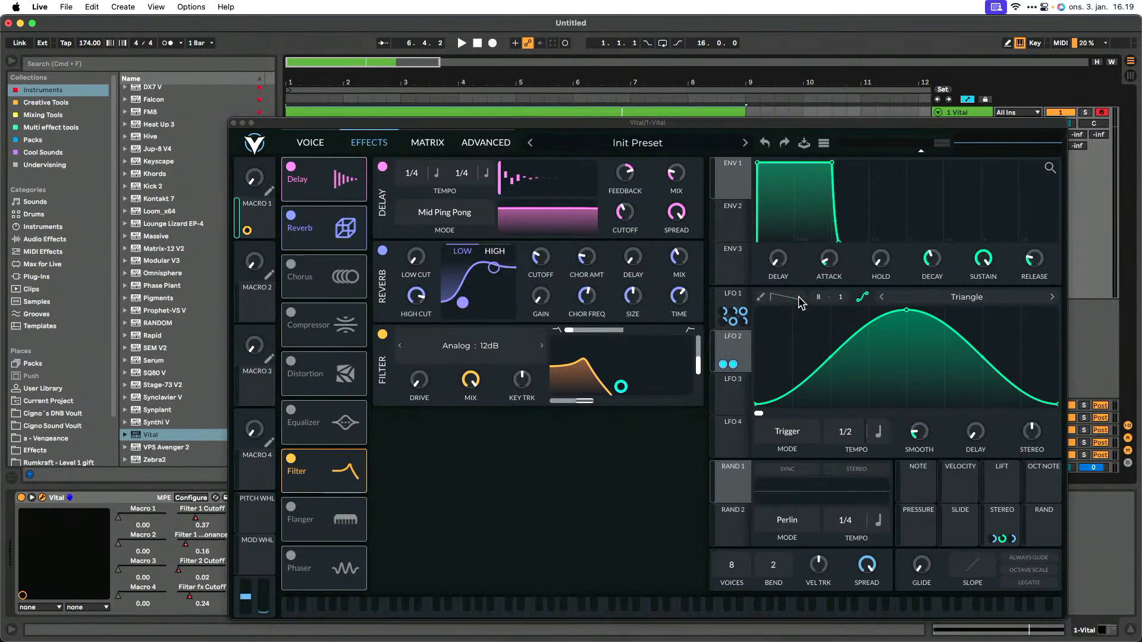
{"action": "left_click", "coordinate": [741, 305]}
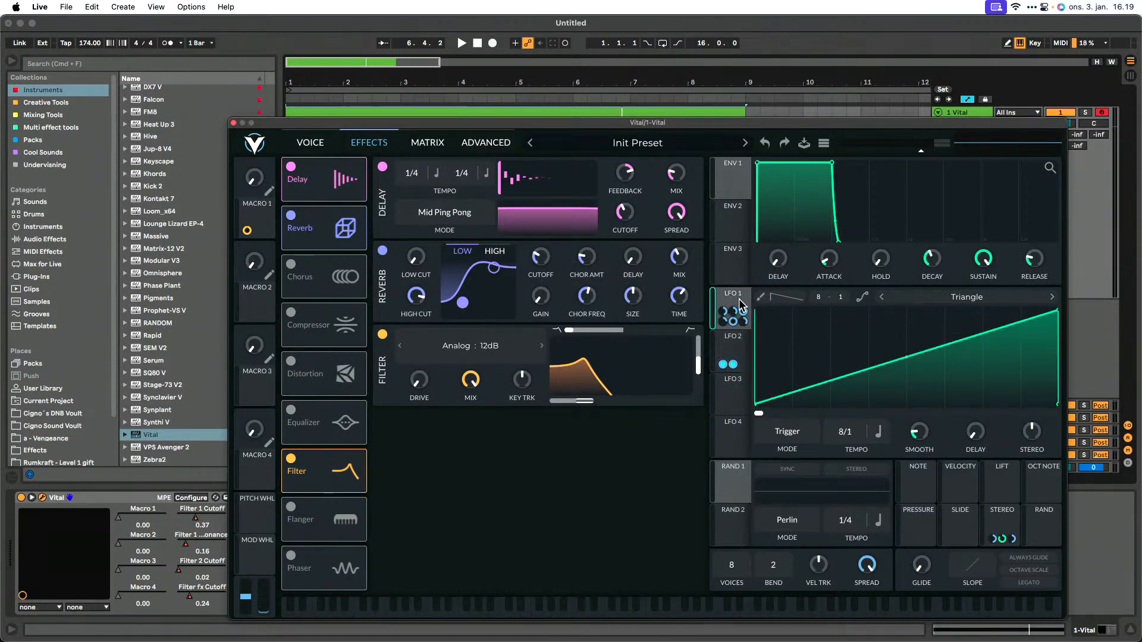
{"action": "left_click_drag", "start_coordinate": [758, 408], "coordinate": [747, 299]}
{"action": "left_click_drag", "start_coordinate": [1054, 314], "coordinate": [1058, 418]}
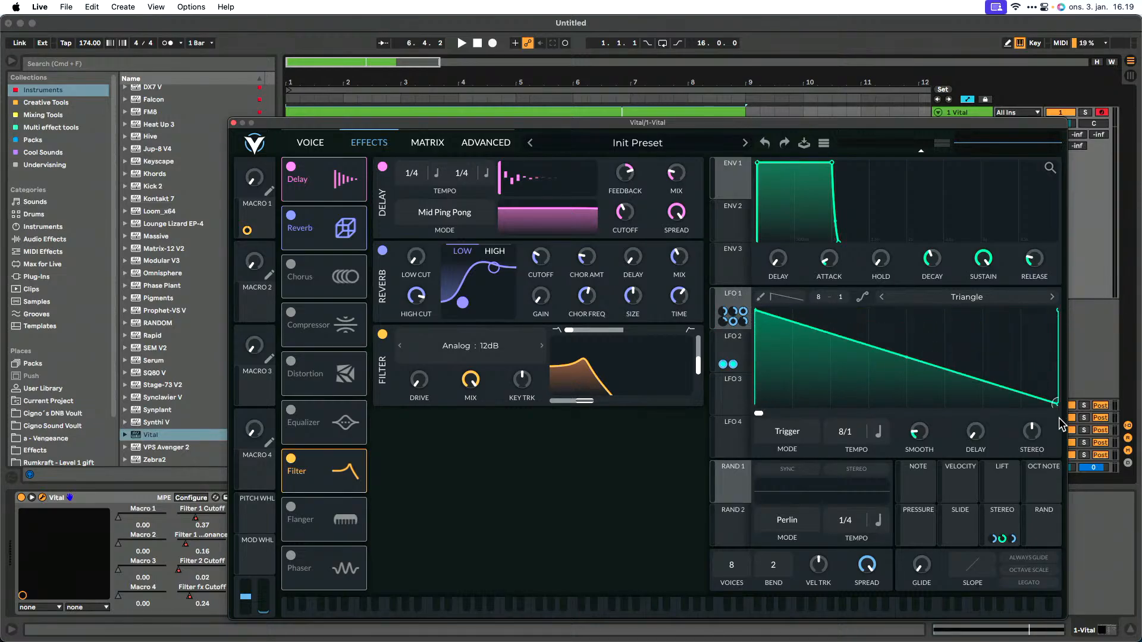
{"action": "key", "text": "space"}
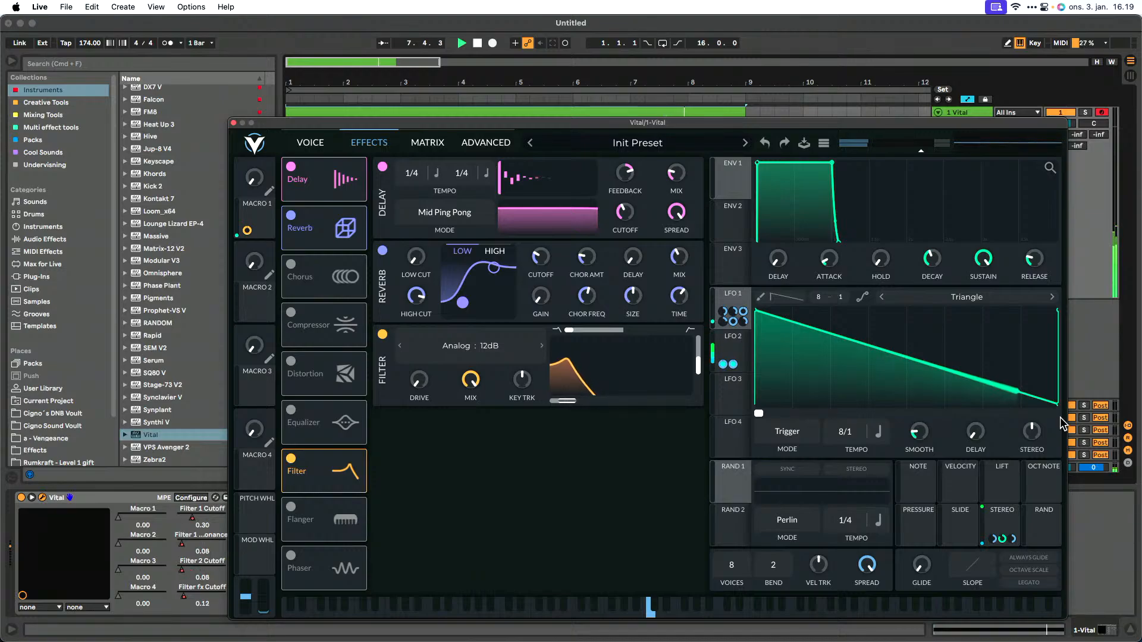
{"action": "key", "text": "space"}
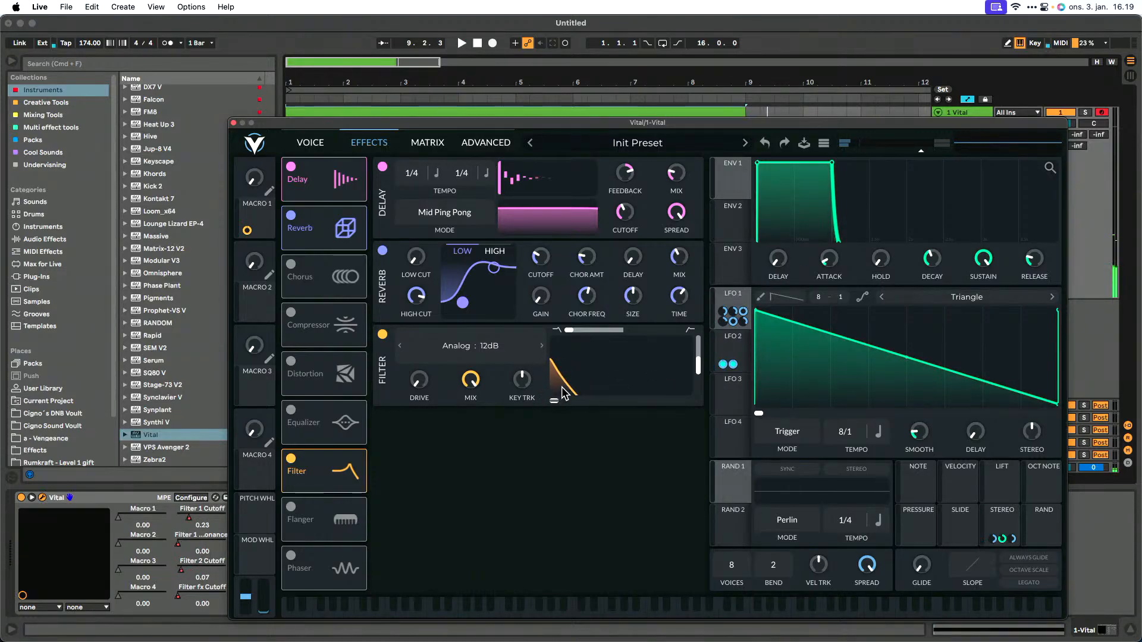
{"action": "key", "text": "space"}
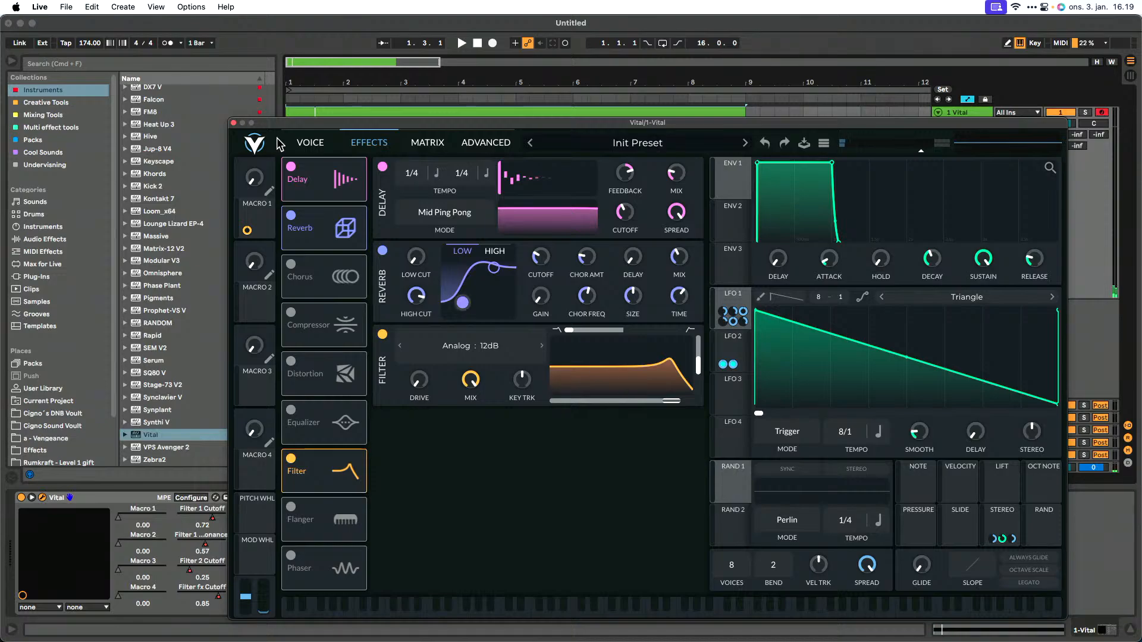
Step: Redraw the Filter fx Cutoff automation to rise from 0.00 at bar 1 to 1.00 at bar 9, and play the clip
{"action": "left_click", "coordinate": [234, 123]}
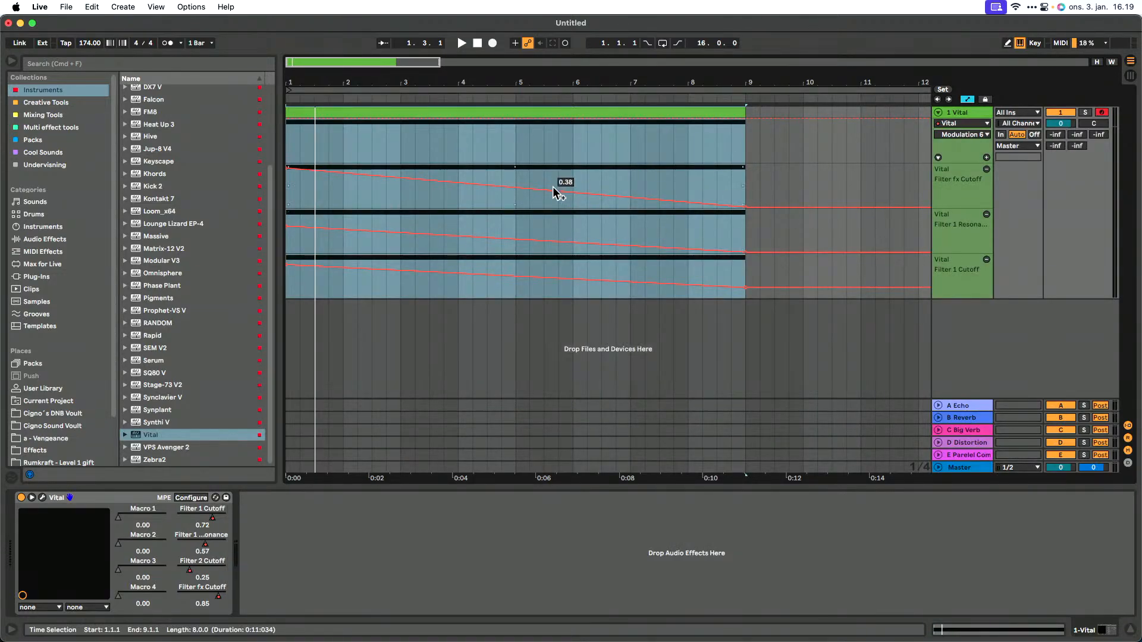
{"action": "left_click", "coordinate": [280, 166]}
{"action": "key", "text": "Delete"}
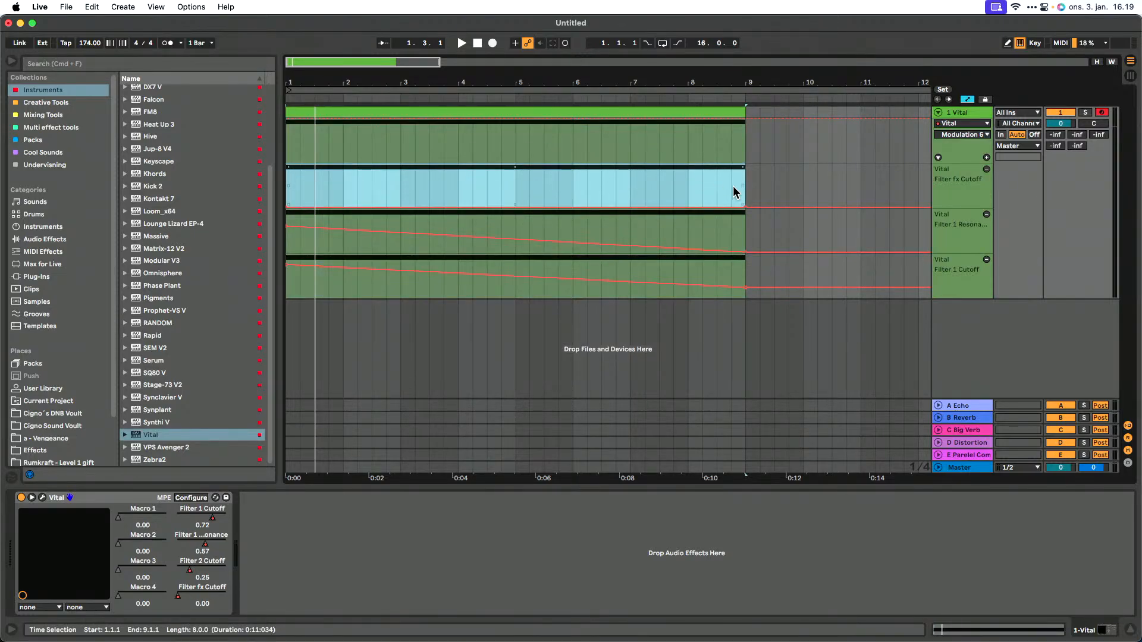
{"action": "left_click", "coordinate": [770, 181]}
{"action": "left_click_drag", "start_coordinate": [744, 205], "coordinate": [746, 166]}
{"action": "key", "text": "space"}
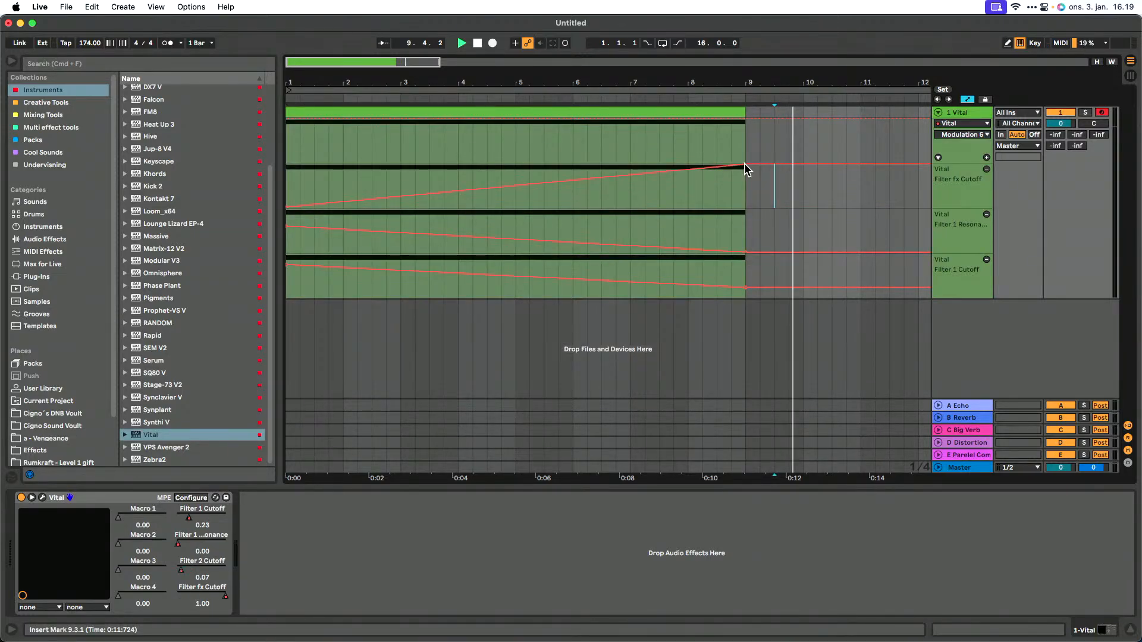
{"action": "left_click", "coordinate": [626, 113]}
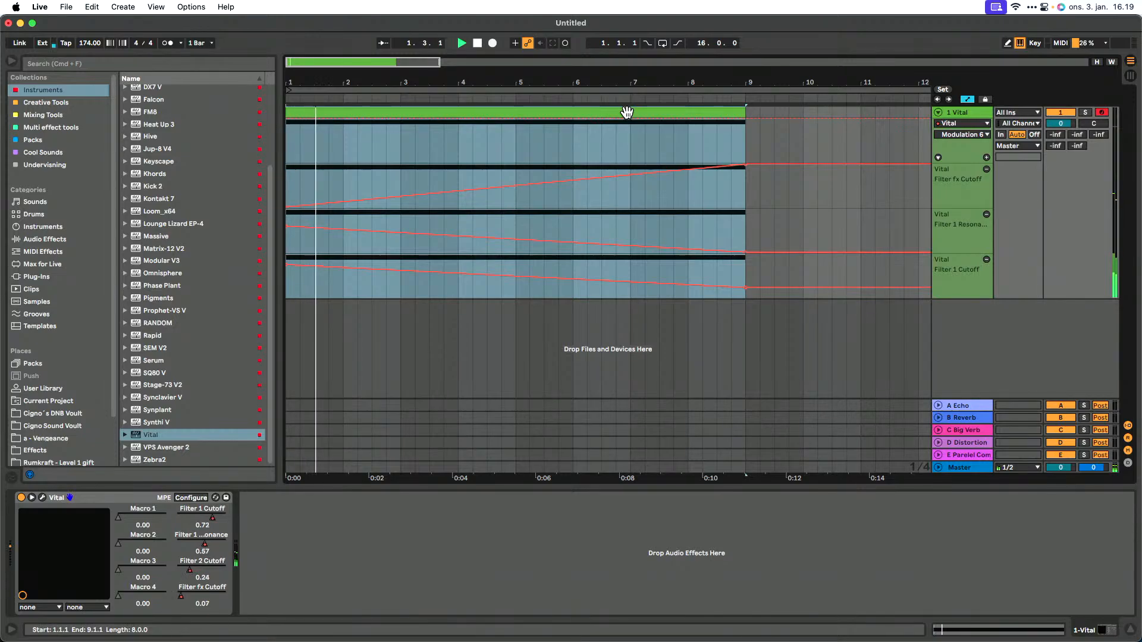
{"action": "left_click", "coordinate": [627, 113]}
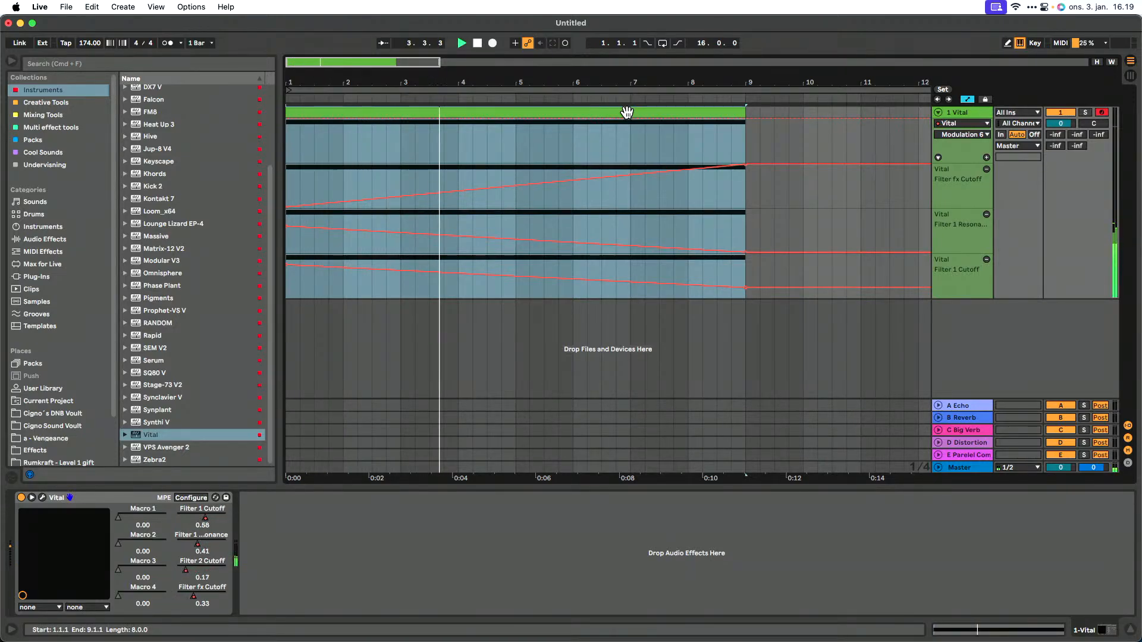
{"action": "key", "text": "space"}
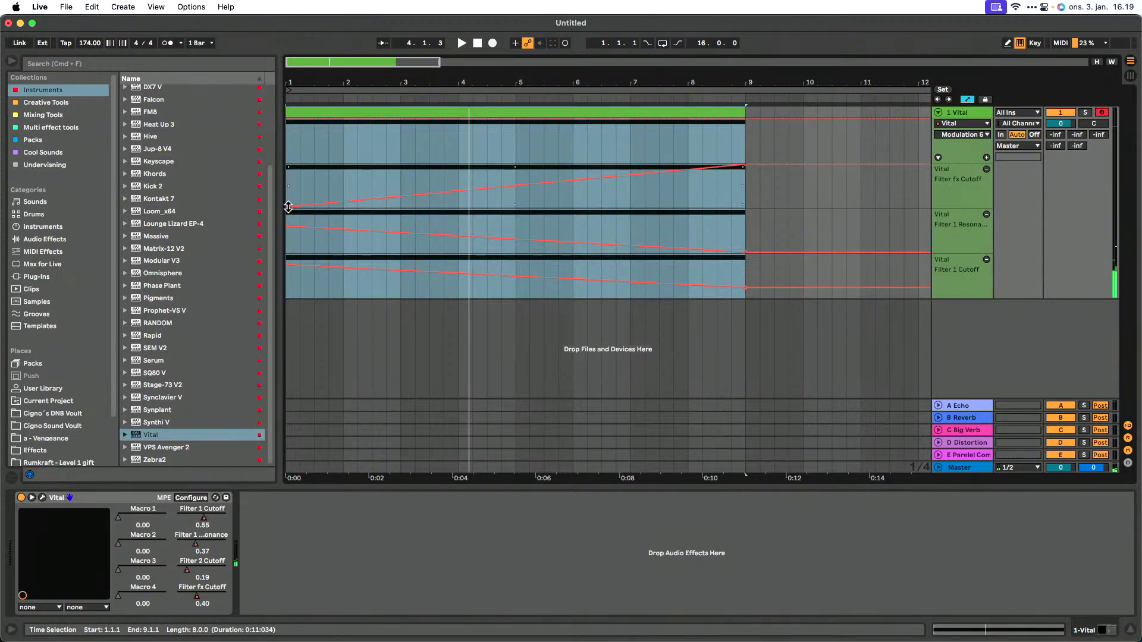
Step: Reverse the Filter fx Cutoff automation to fall from 1.00 at bar 1 to 0.00 at bar 9, and play the clip
{"action": "left_click_drag", "start_coordinate": [288, 207], "coordinate": [292, 211]}
{"action": "left_click", "coordinate": [687, 199]}
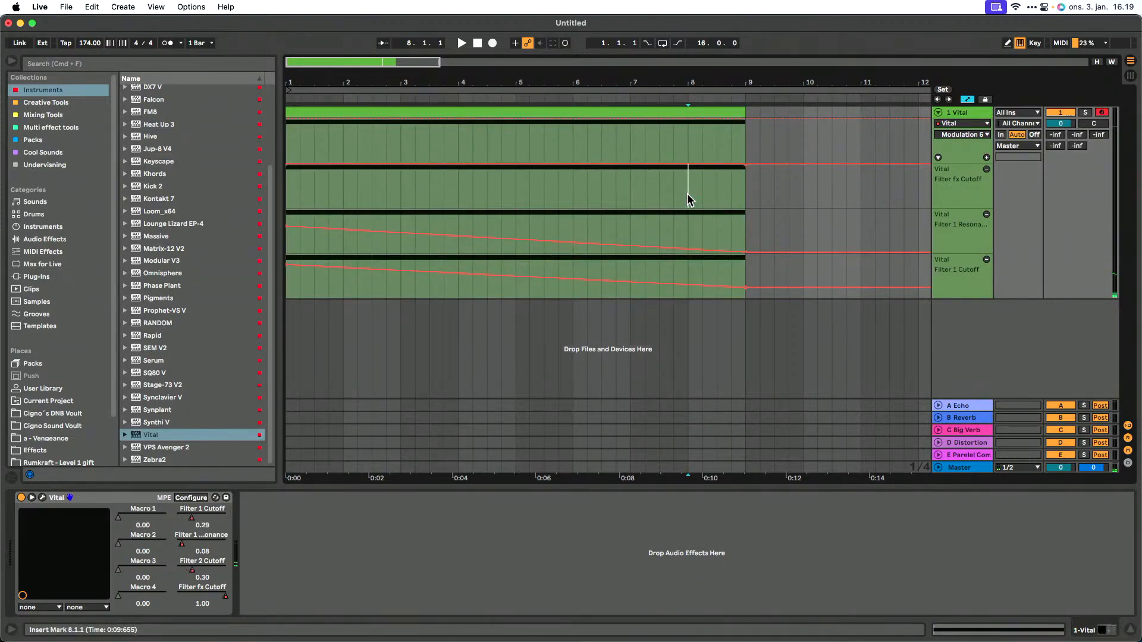
{"action": "left_click_drag", "start_coordinate": [746, 164], "coordinate": [745, 207]}
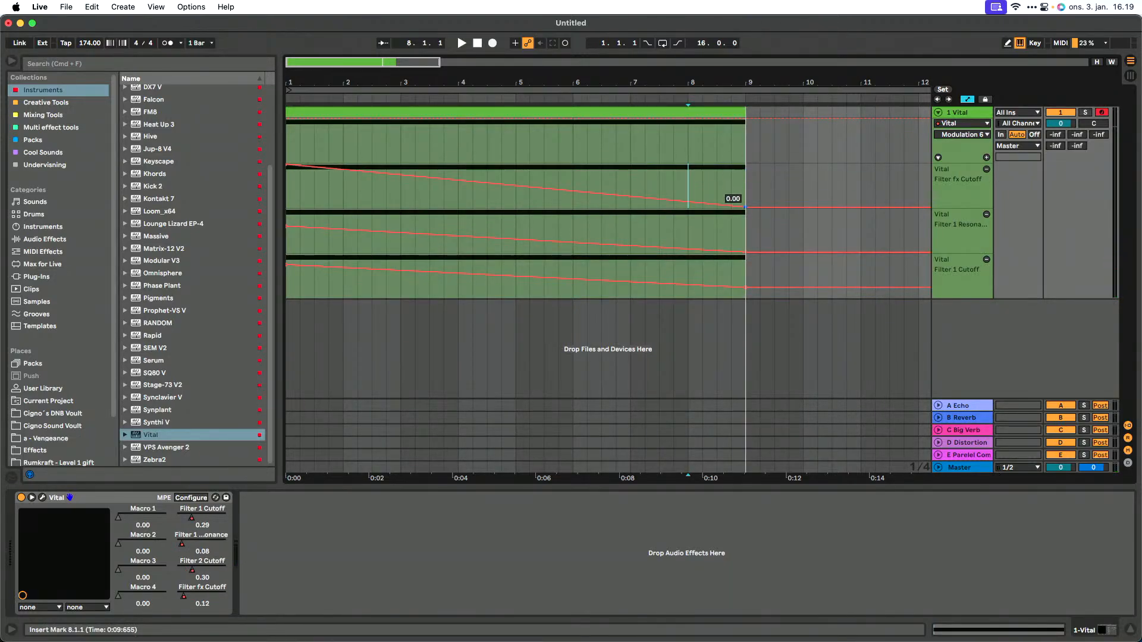
{"action": "left_click", "coordinate": [652, 112]}
{"action": "key", "text": "space"}
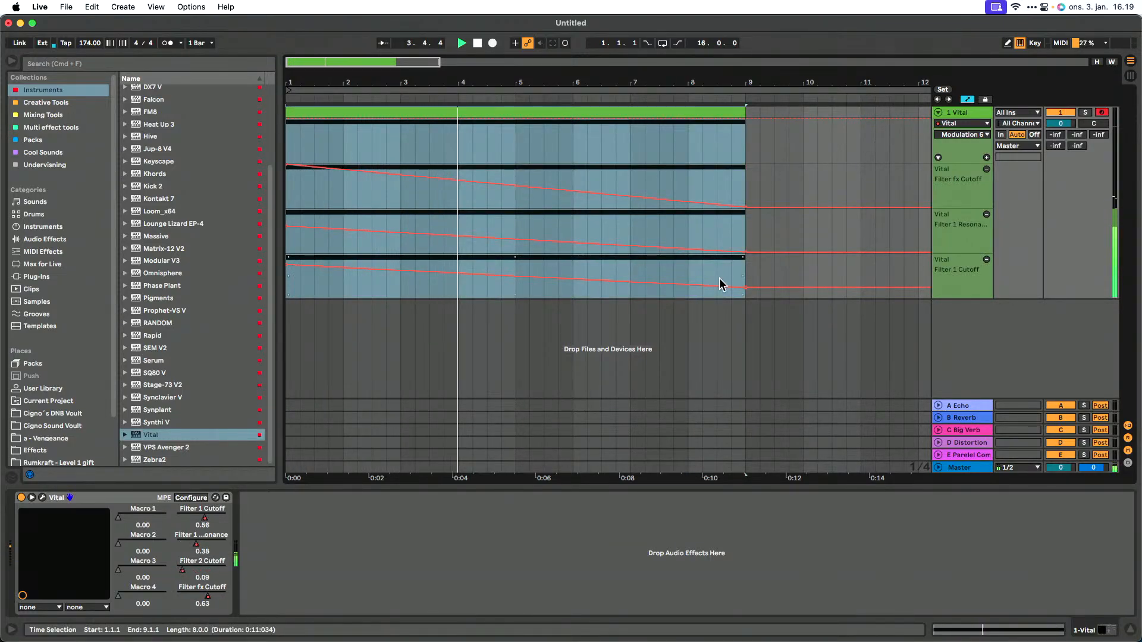
Step: Reopen Vital, assign LFO 2 to oscillator 1's FM amount, adjust the modulation depth, and play the clip
{"action": "left_click", "coordinate": [43, 497]}
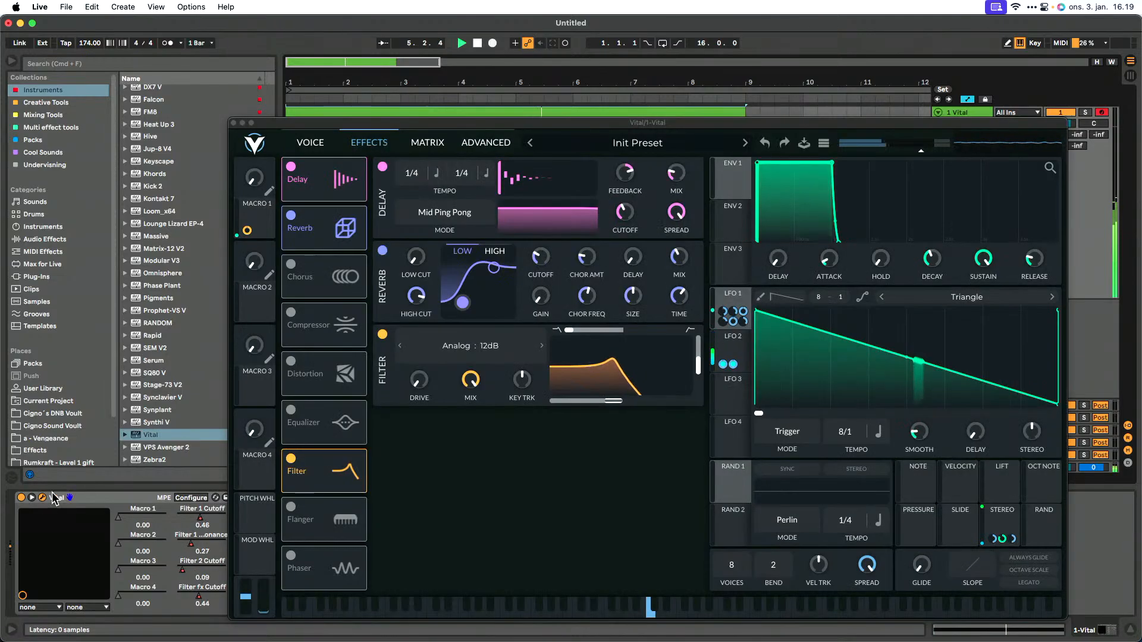
{"action": "mouse_move", "coordinate": [339, 172]}
{"action": "left_click", "coordinate": [323, 140]}
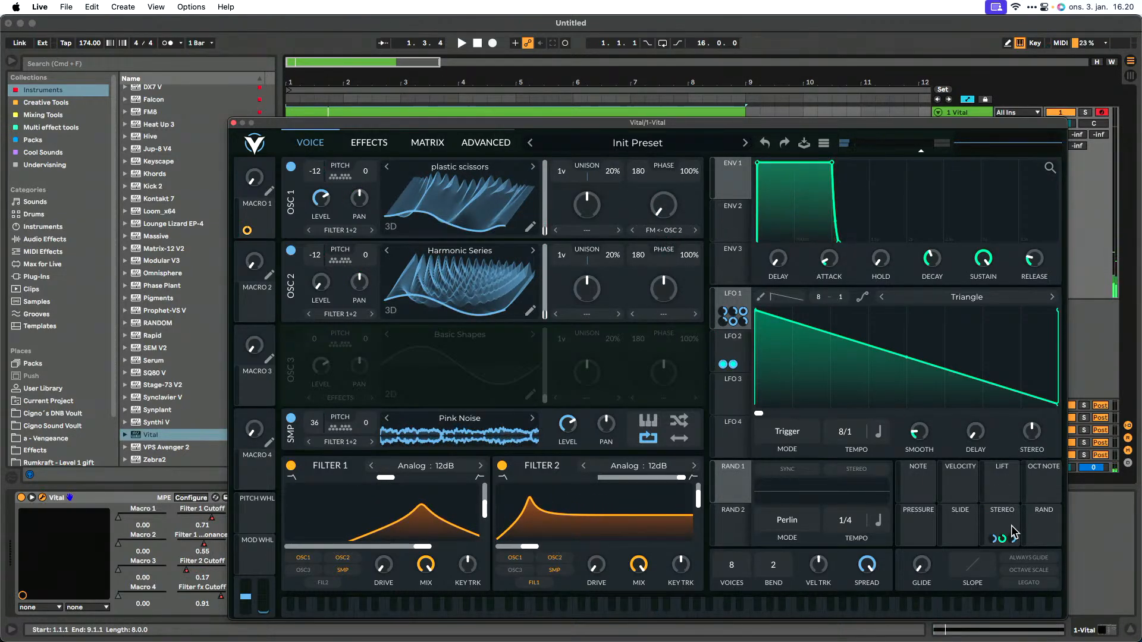
{"action": "left_click", "coordinate": [732, 351]}
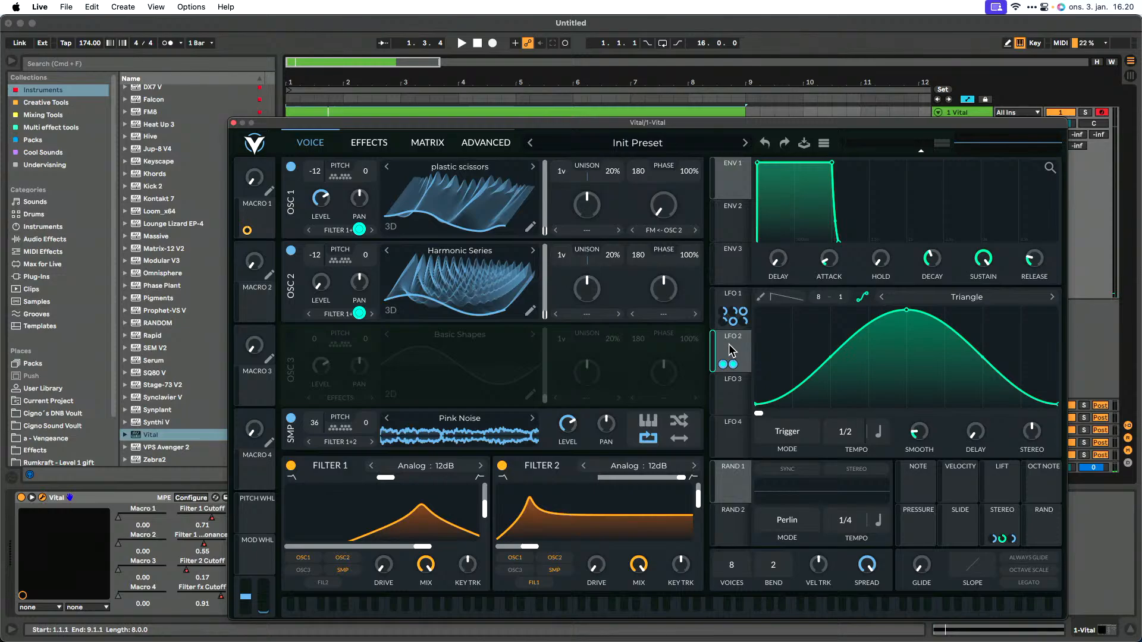
{"action": "left_click_drag", "start_coordinate": [728, 364], "coordinate": [647, 250]}
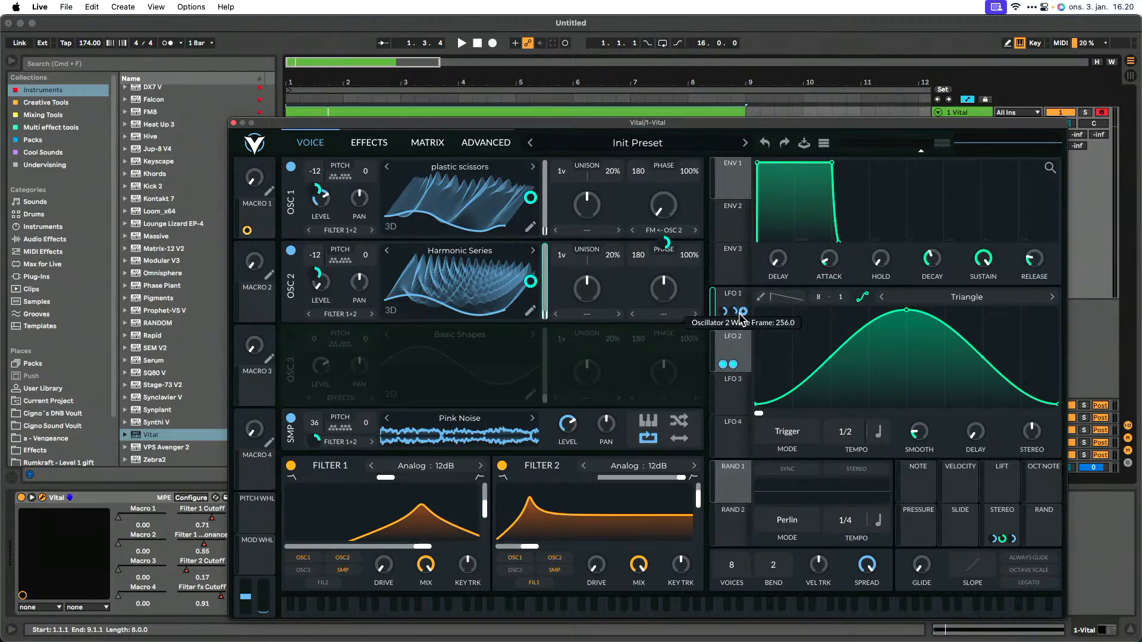
{"action": "left_click_drag", "start_coordinate": [728, 364], "coordinate": [652, 245]}
{"action": "key", "text": "space"}
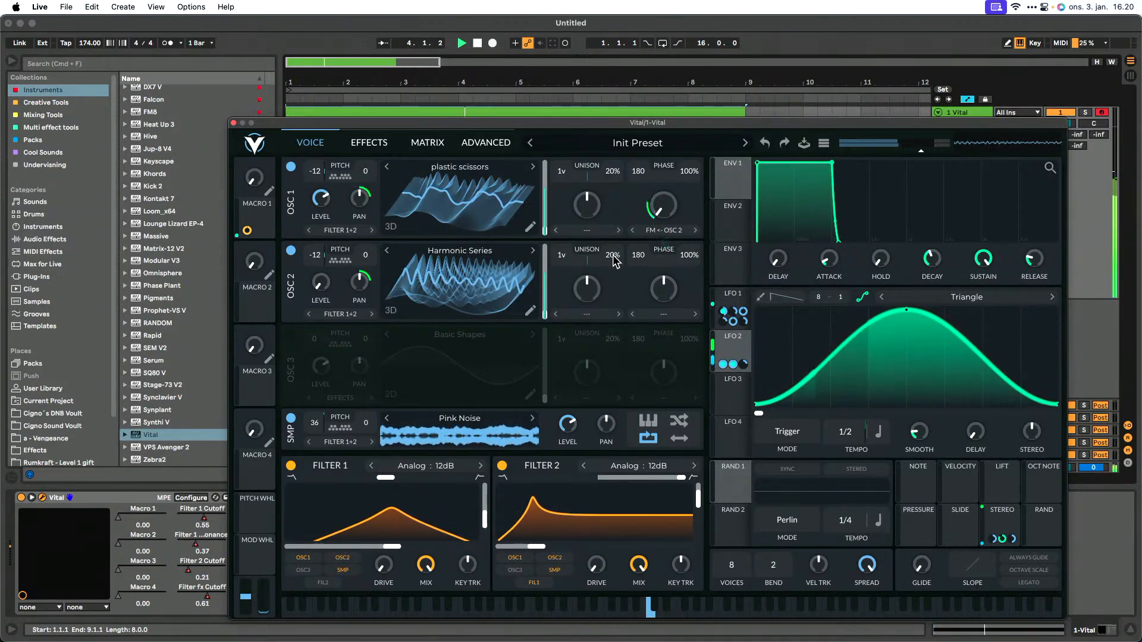
{"action": "mouse_move", "coordinate": [663, 242]}
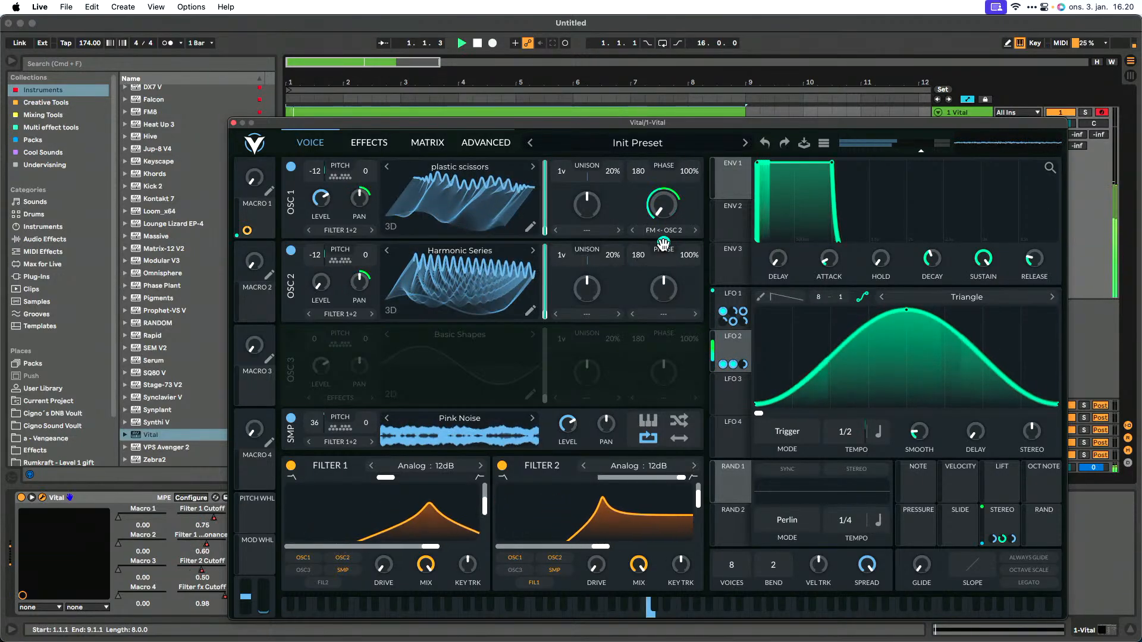
{"action": "left_click", "coordinate": [663, 242]}
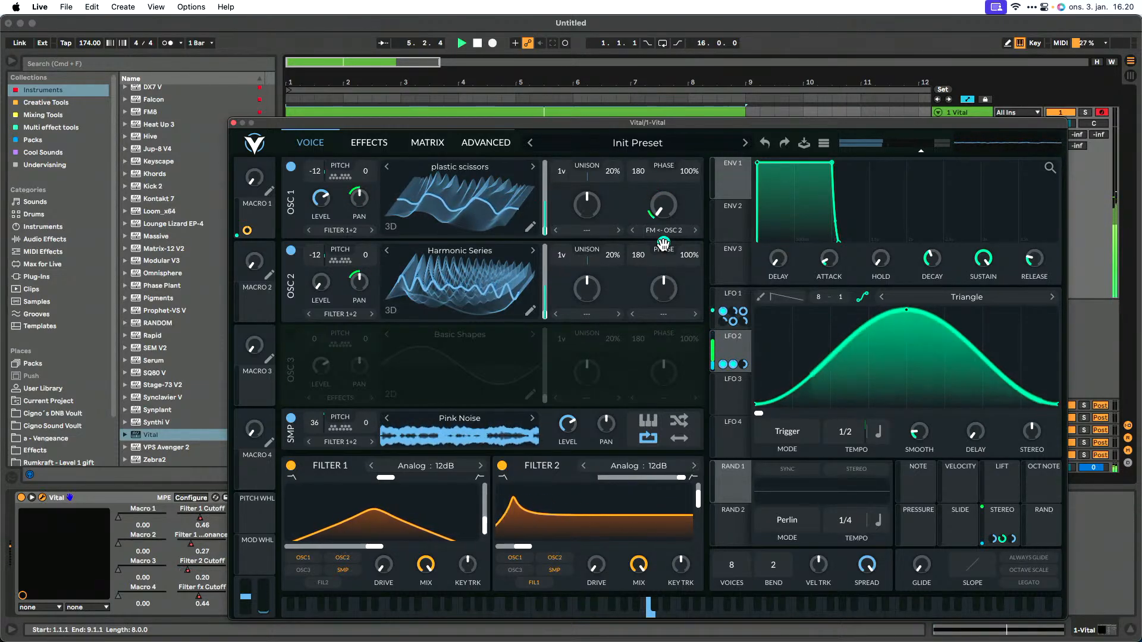
Step: Enable oscillator 3, set oscillator 2's distortion to FM from OSC 3, modulate its amount with LFO 2, and play the clip
{"action": "left_click", "coordinate": [291, 334]}
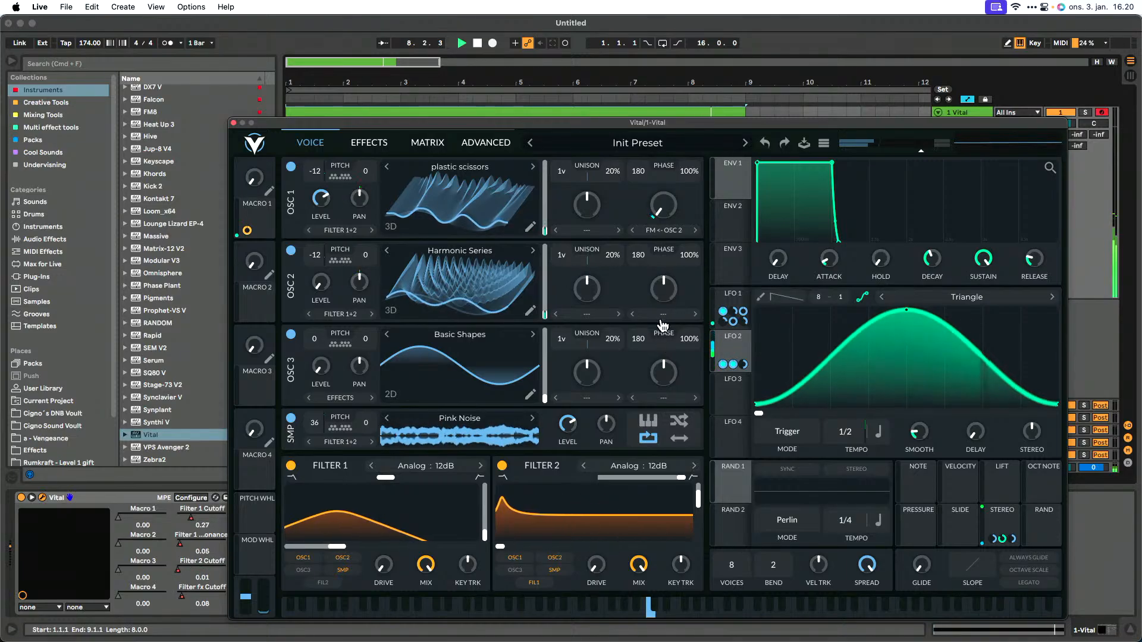
{"action": "left_click", "coordinate": [663, 397]}
{"action": "left_click", "coordinate": [672, 460]}
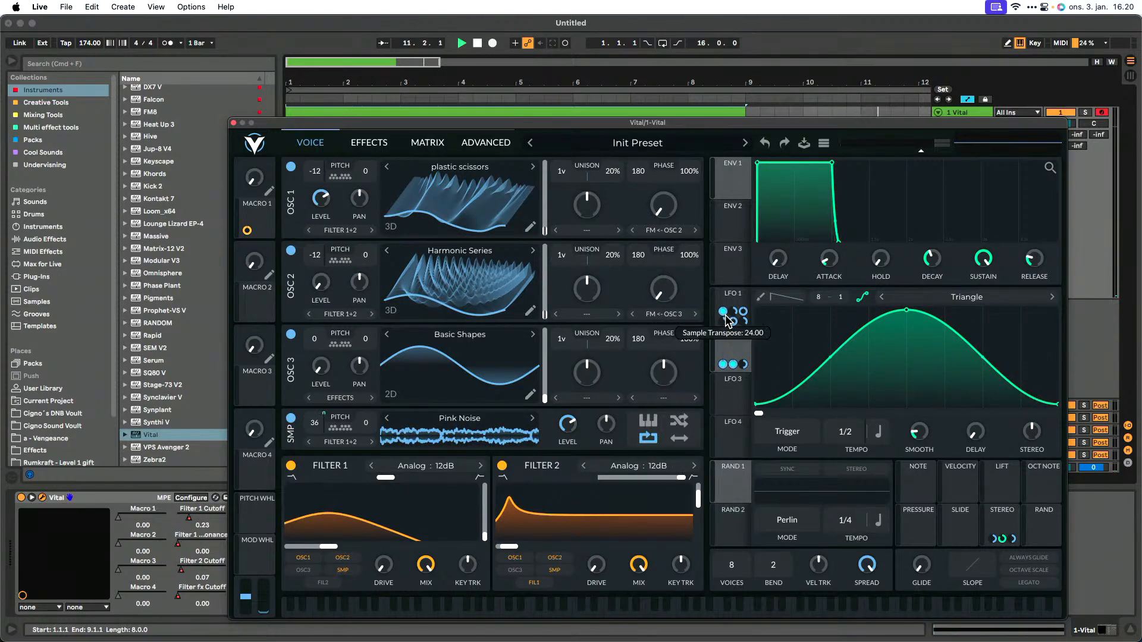
{"action": "left_click_drag", "start_coordinate": [733, 364], "coordinate": [664, 300]}
{"action": "key", "text": "space"}
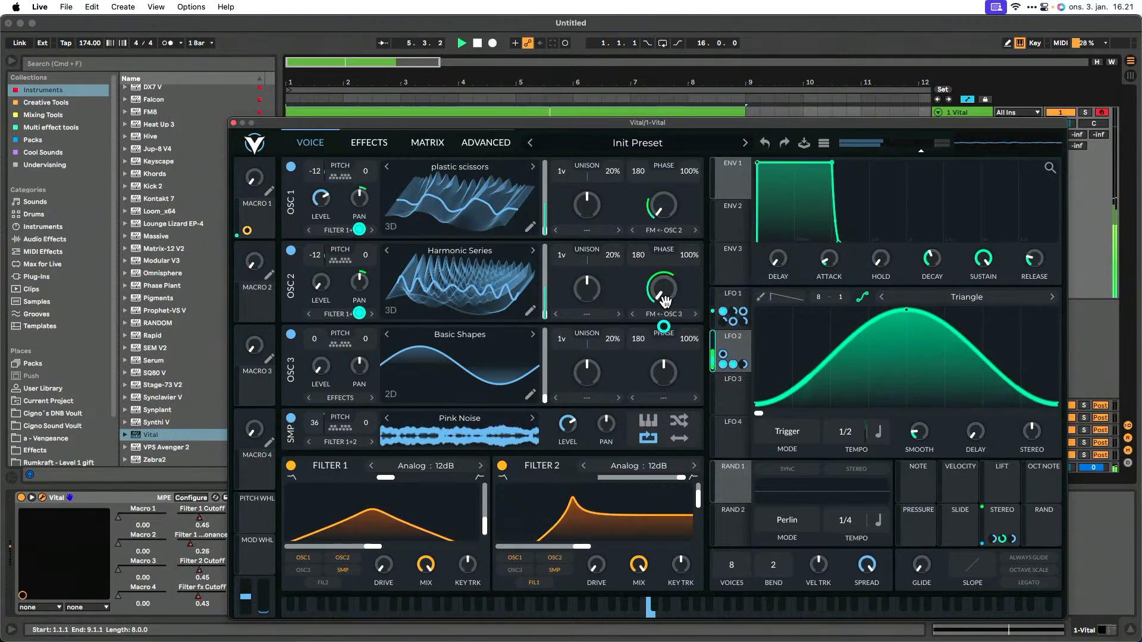
Step: Enable Vital's Multiband compressor and Soft Clip distortion, raise the distortion drive during playback, and close the Vital window
{"action": "left_click", "coordinate": [369, 142]}
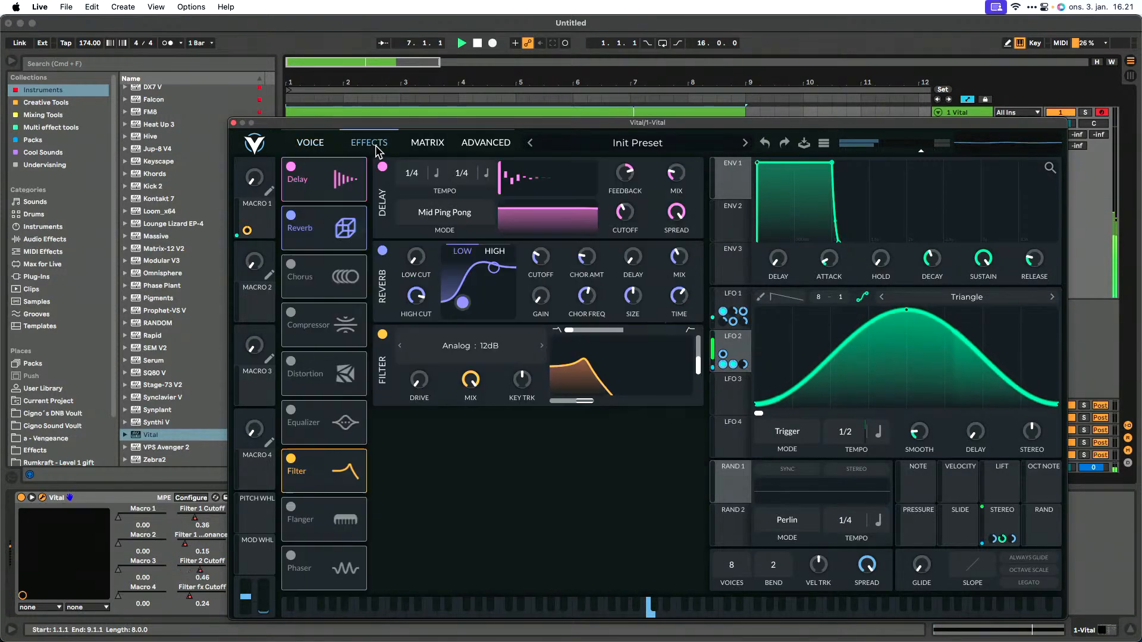
{"action": "left_click", "coordinate": [291, 313]}
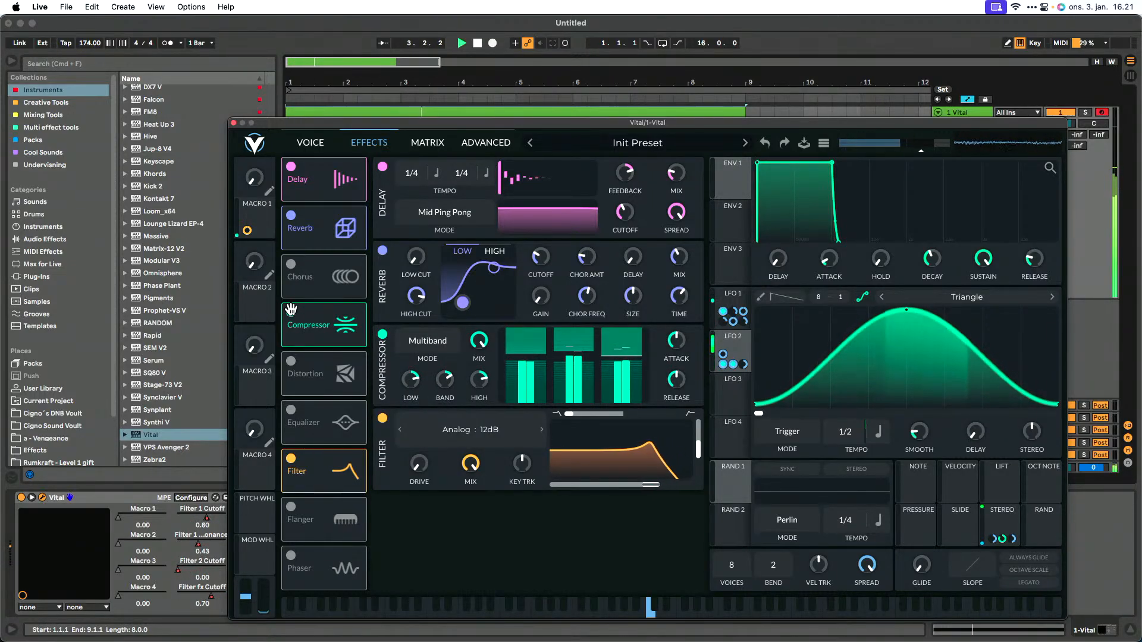
{"action": "left_click", "coordinate": [290, 361]}
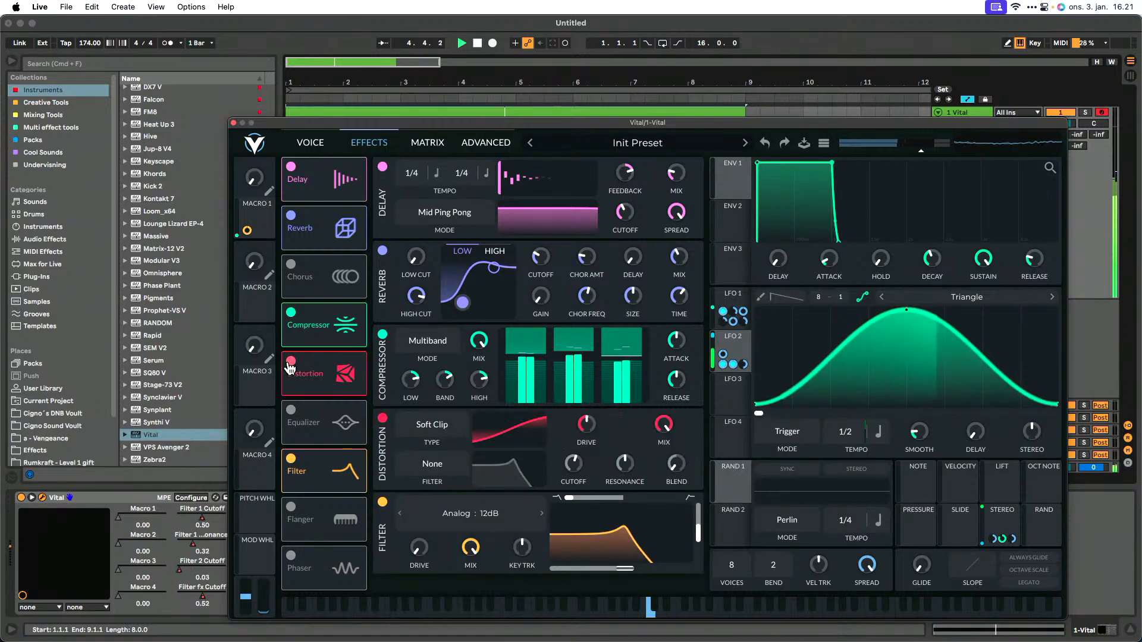
{"action": "mouse_move", "coordinate": [593, 423]}
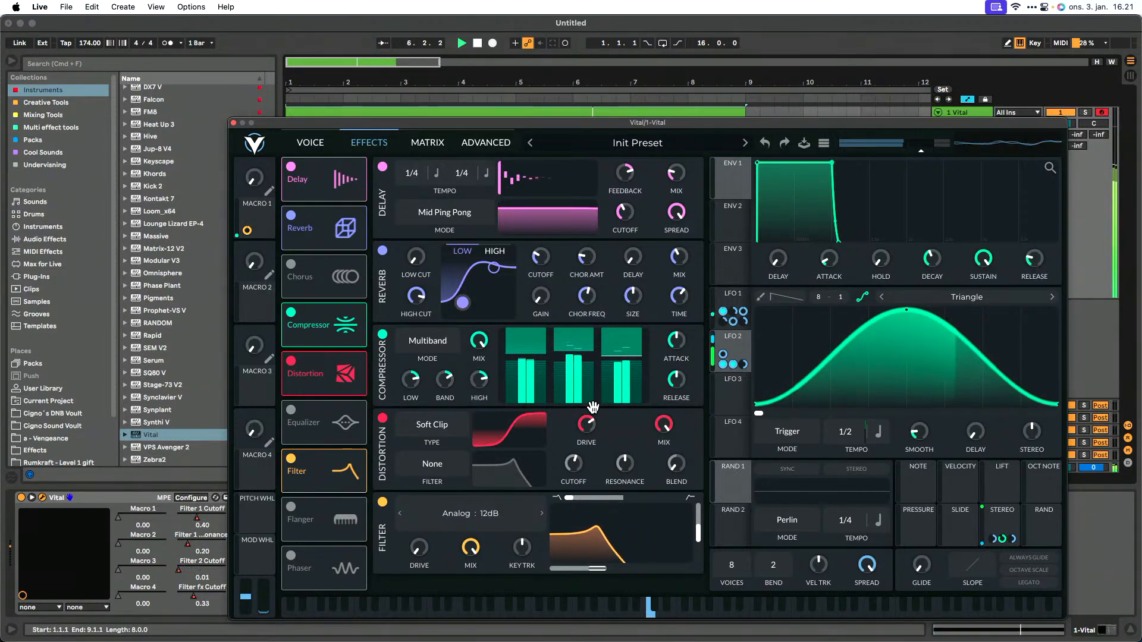
{"action": "left_click", "coordinate": [233, 122]}
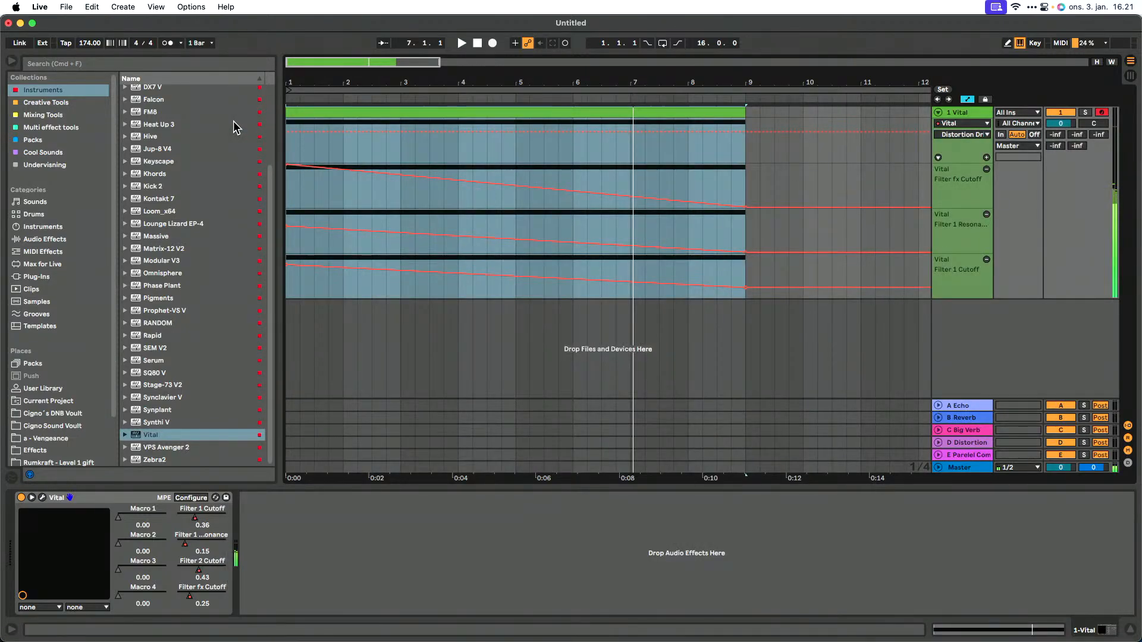